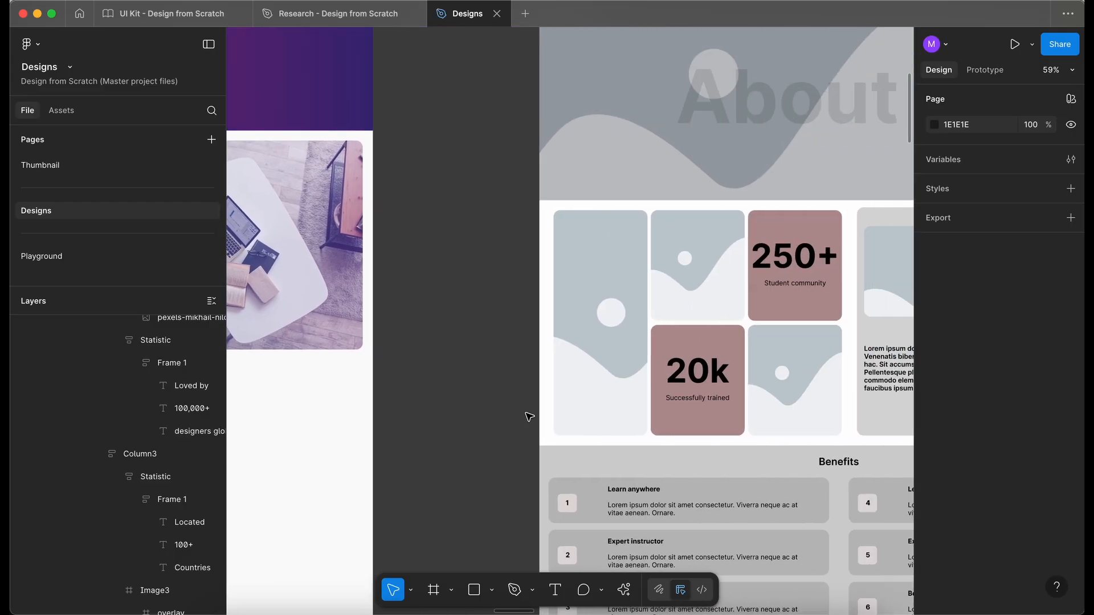
Compare the AboutUs wireframe's image, statistics and About DWM section with the matching section of the About us design.
scroll(528, 417, "right", 2)
scroll(608, 370, "up", 4)
scroll(607, 368, "up", 2)
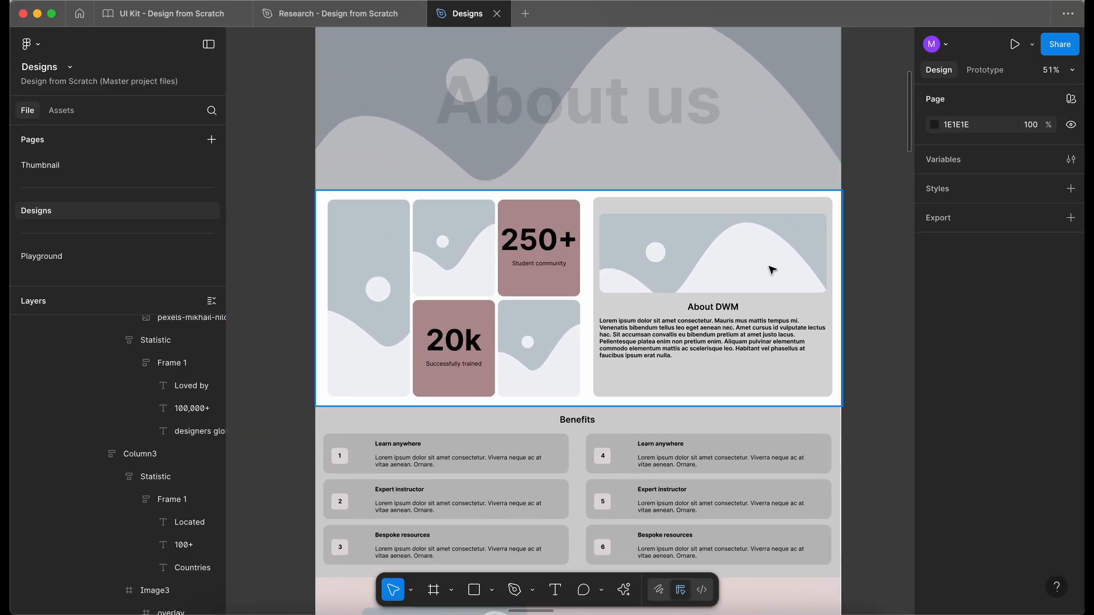
scroll(592, 313, "left", 10)
scroll(570, 256, "up", 1)
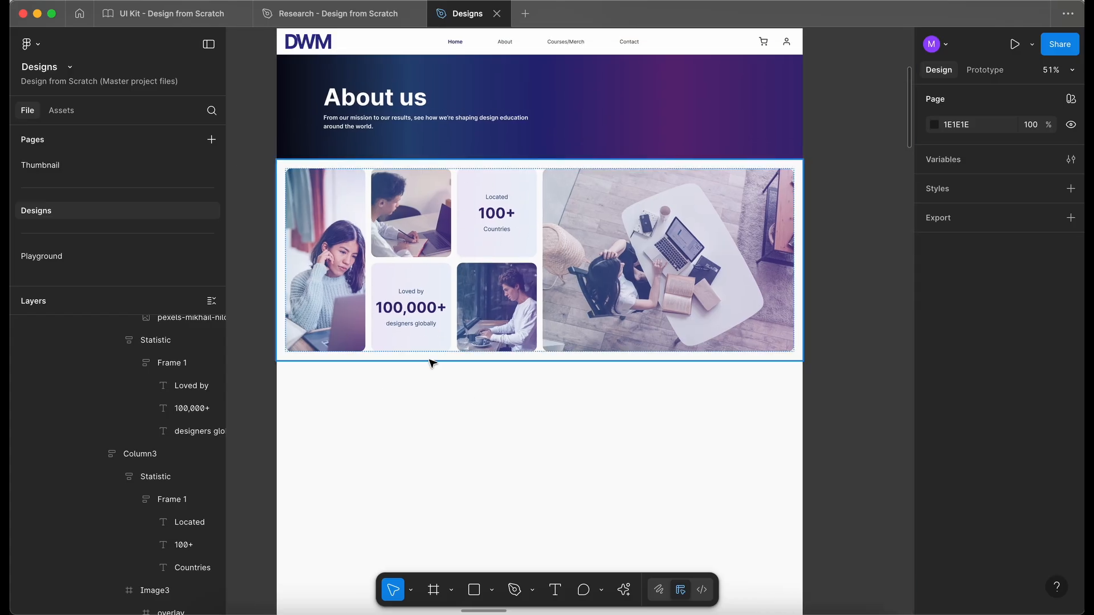
scroll(431, 363, "right", 5)
scroll(431, 363, "down", 1)
scroll(431, 362, "right", 10)
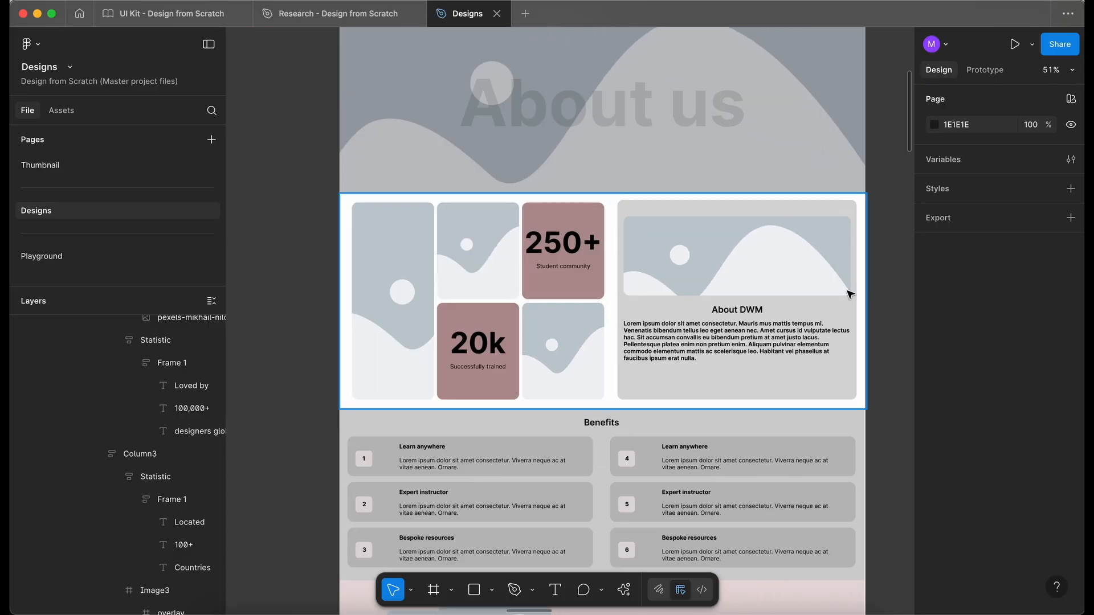
scroll(713, 361, "left", 15)
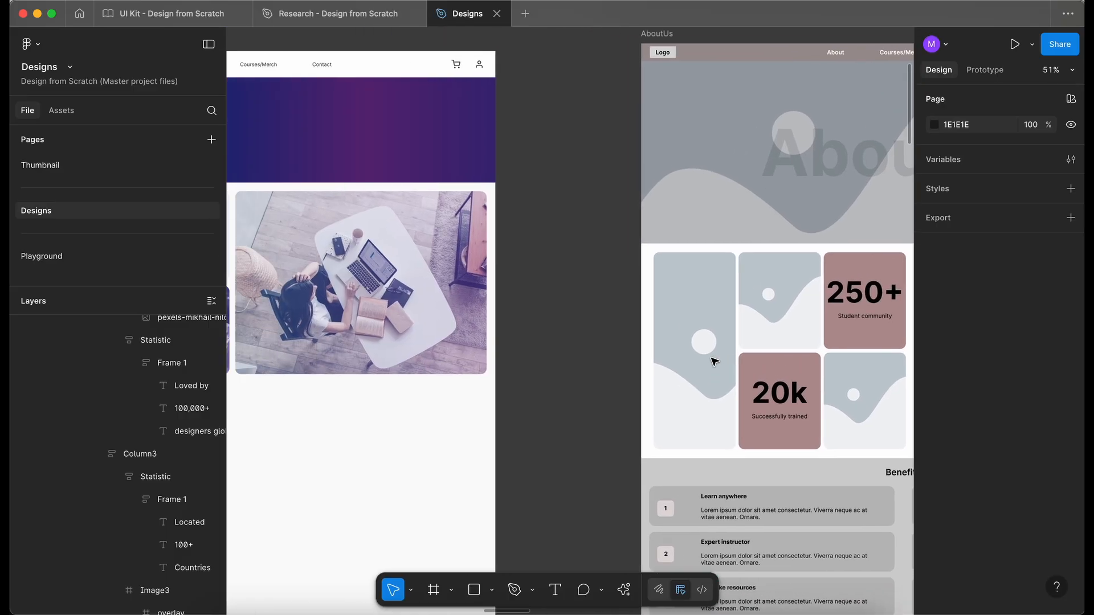
scroll(280, 165, "up", 1)
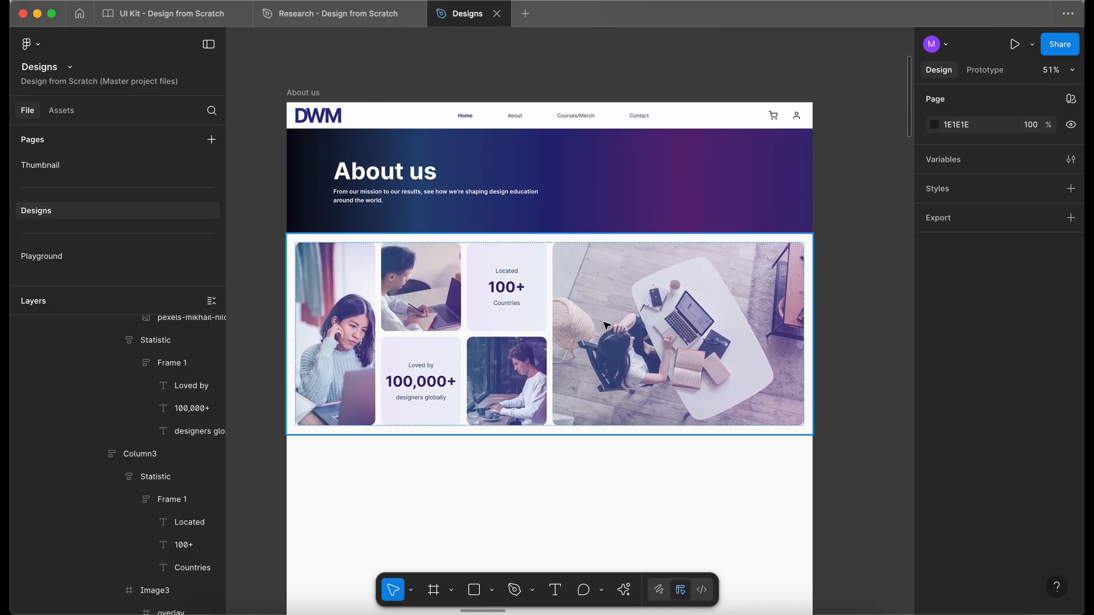
scroll(550, 347, "down", 5)
scroll(550, 346, "right", 1)
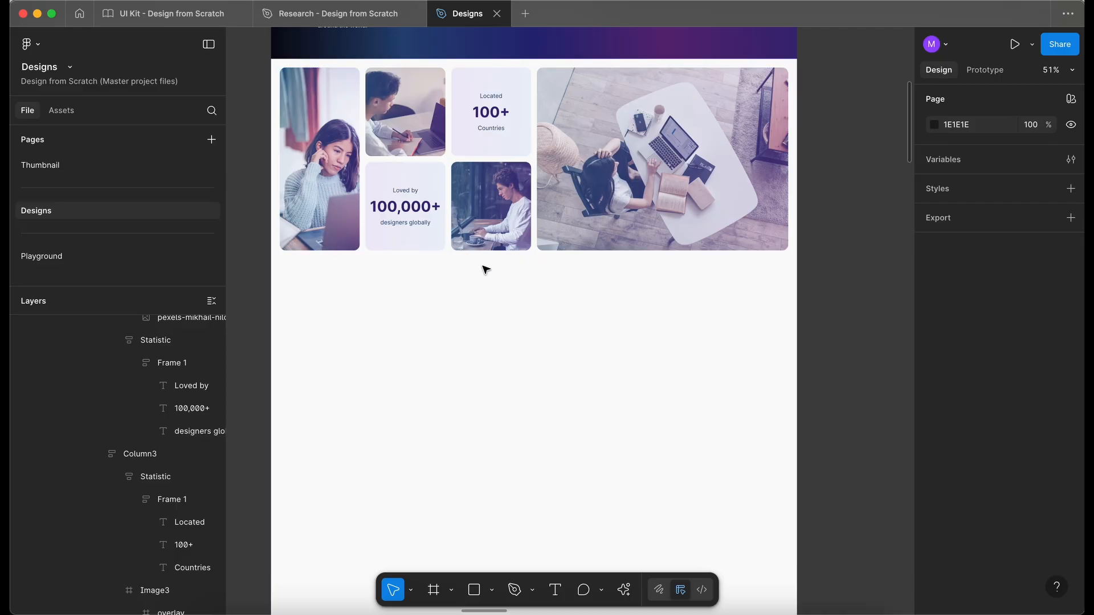
scroll(485, 269, "down", 2)
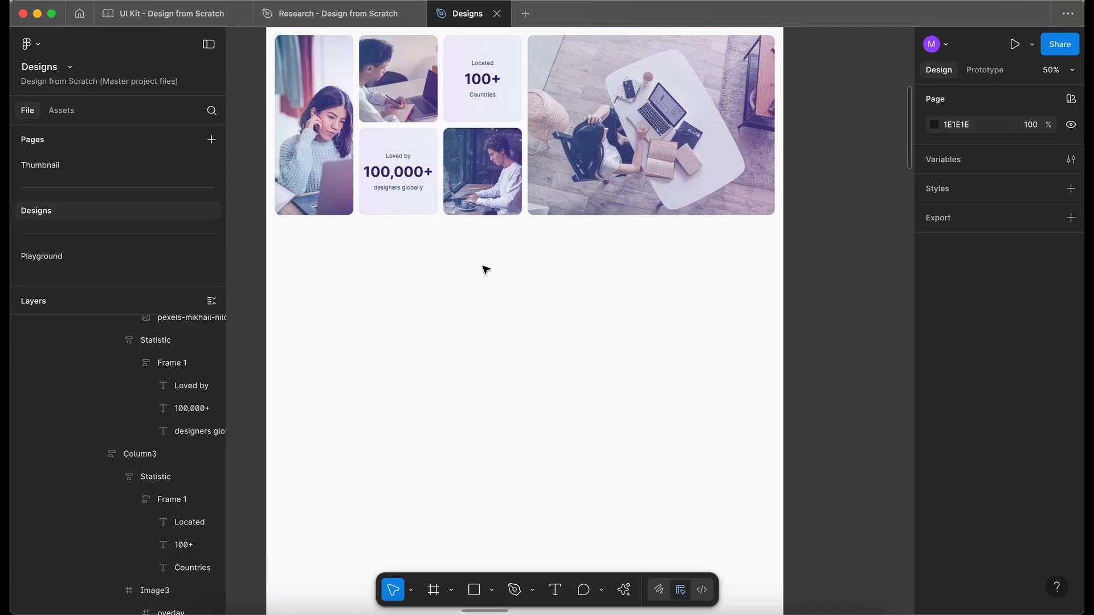
scroll(486, 269, "up", 2)
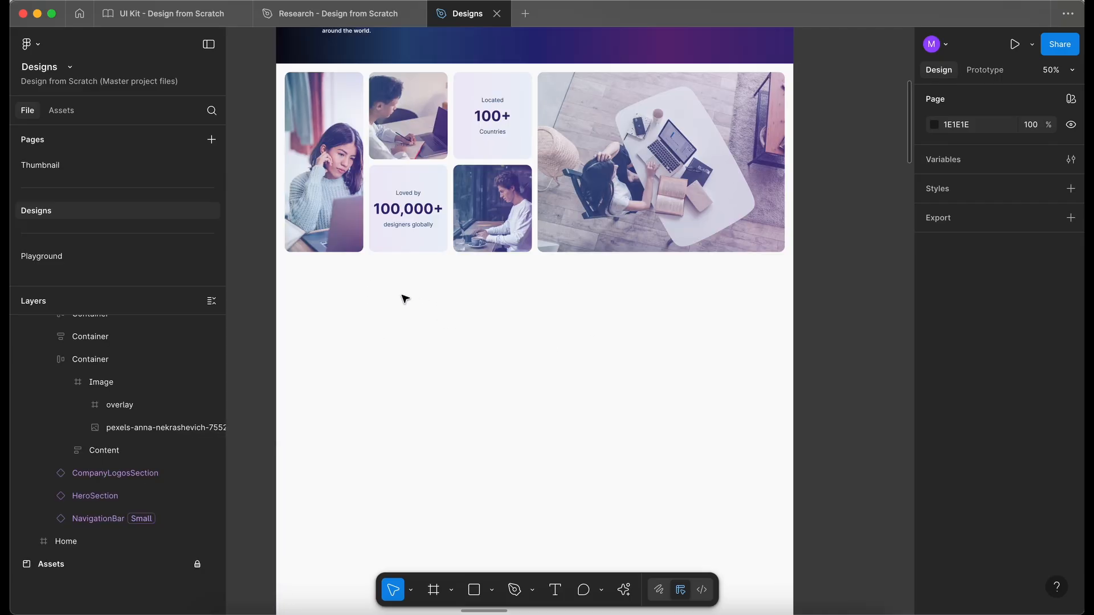
Add a text box about 725 px wide below the image section, containing the paragraph starting "We’re a global learning platform offering online courses".
key("t")
left_click_drag(389, 287, 650, 337)
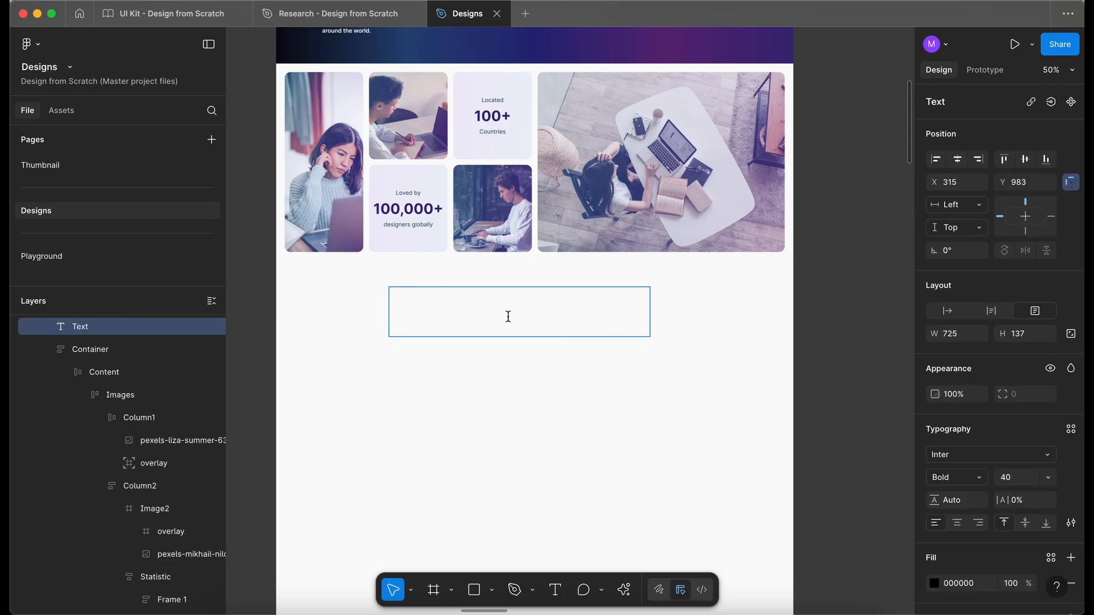
type("We’re a global learning platform offering online courses in UX, UI, and product design. Our instructors bring decades of real-world experience, helping you gain the skills to grow in your design career.")
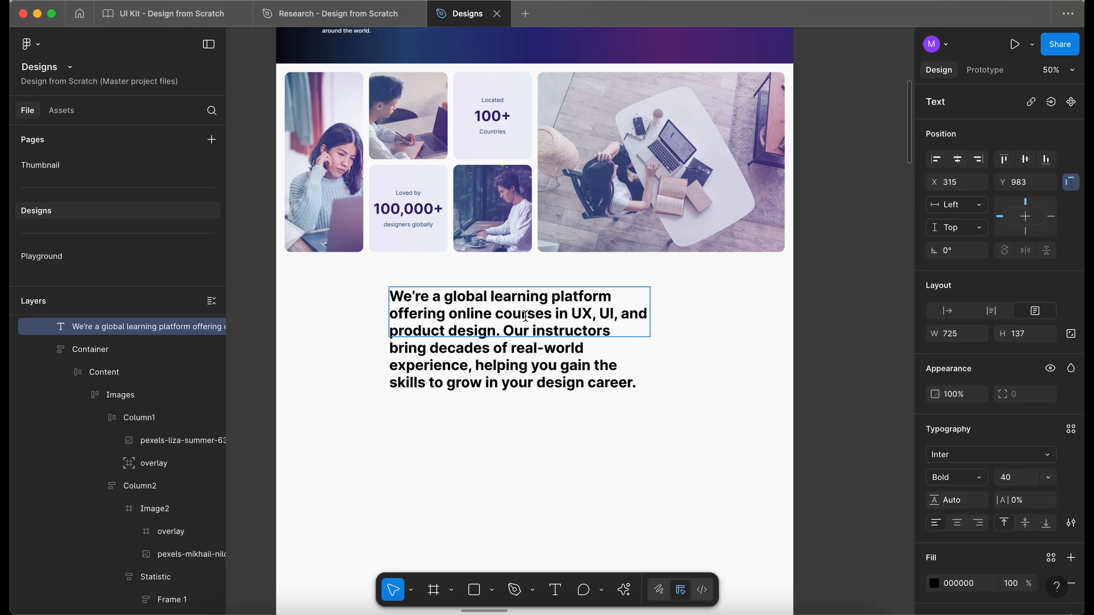
key("Escape")
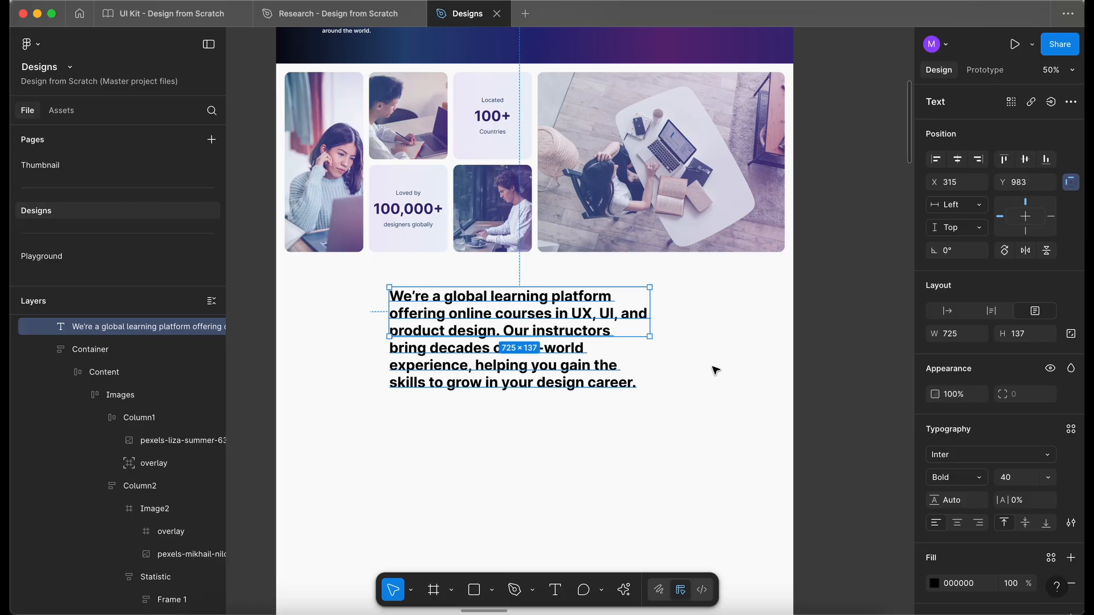
Resize the paragraph box to about 1101 px wide with automatic height and place it 48 px below the image section.
double_click(622, 338)
left_click_drag(649, 342, 722, 344)
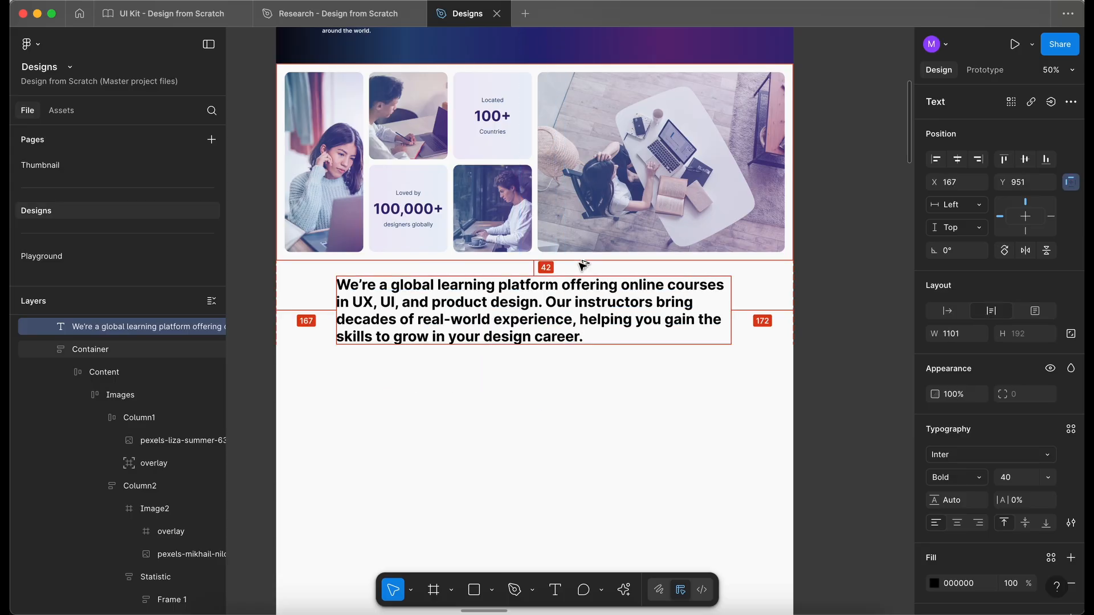
key("Down")
key("Down")
key("Down")
key("Down")
key("Down")
key("Down")
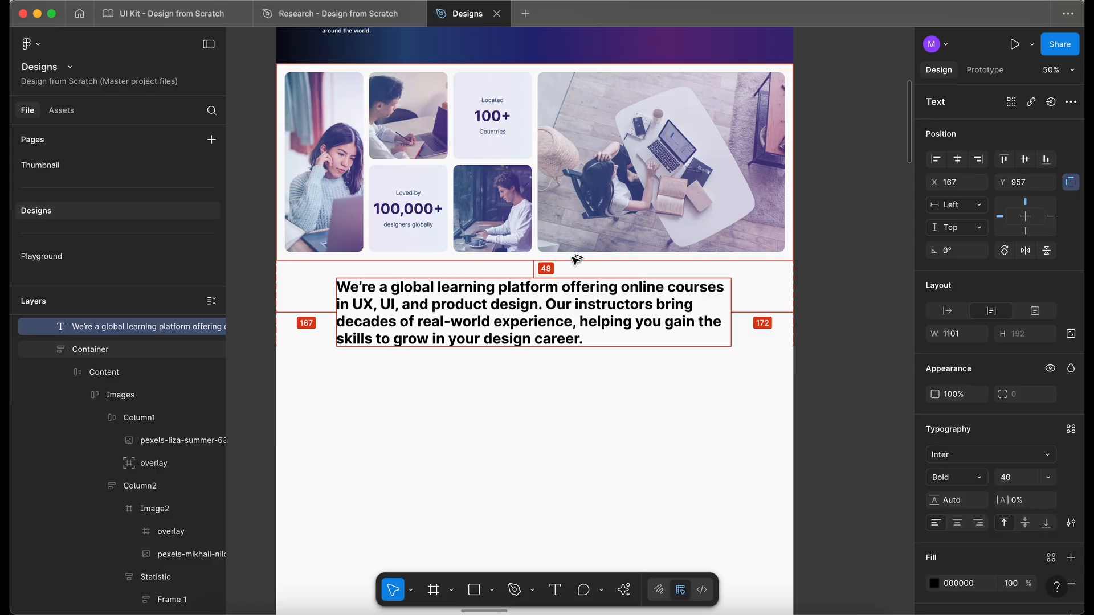
Give the paragraph the style guide's Inter Bold typography at size 40 with line height 48, and the dwm-lavender-500 fill.
scroll(717, 462, "down", 3)
scroll(1006, 434, "down", 2)
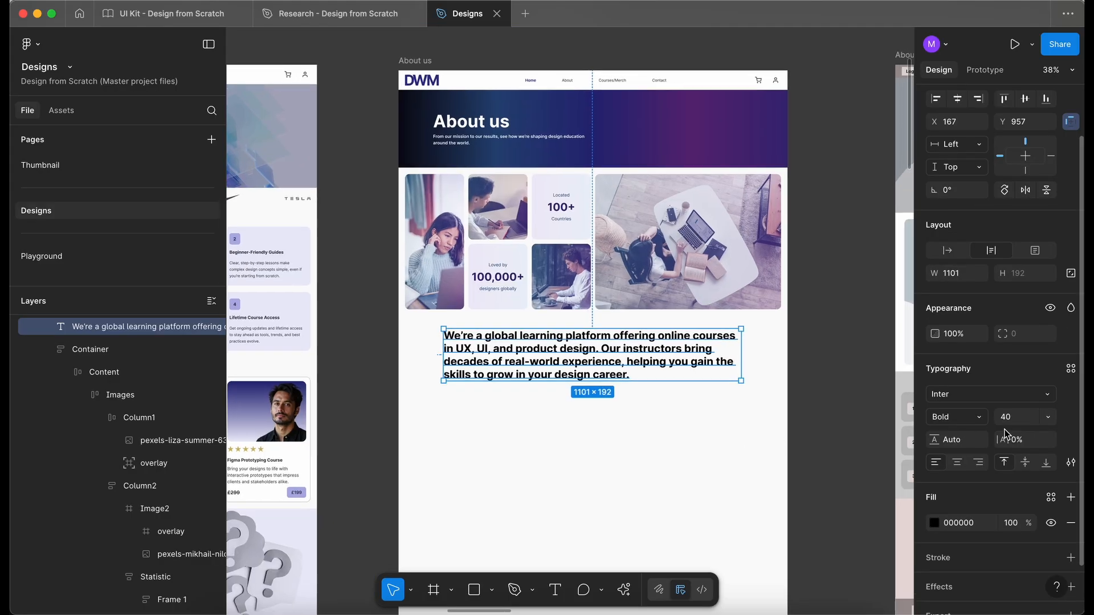
left_click(1048, 401)
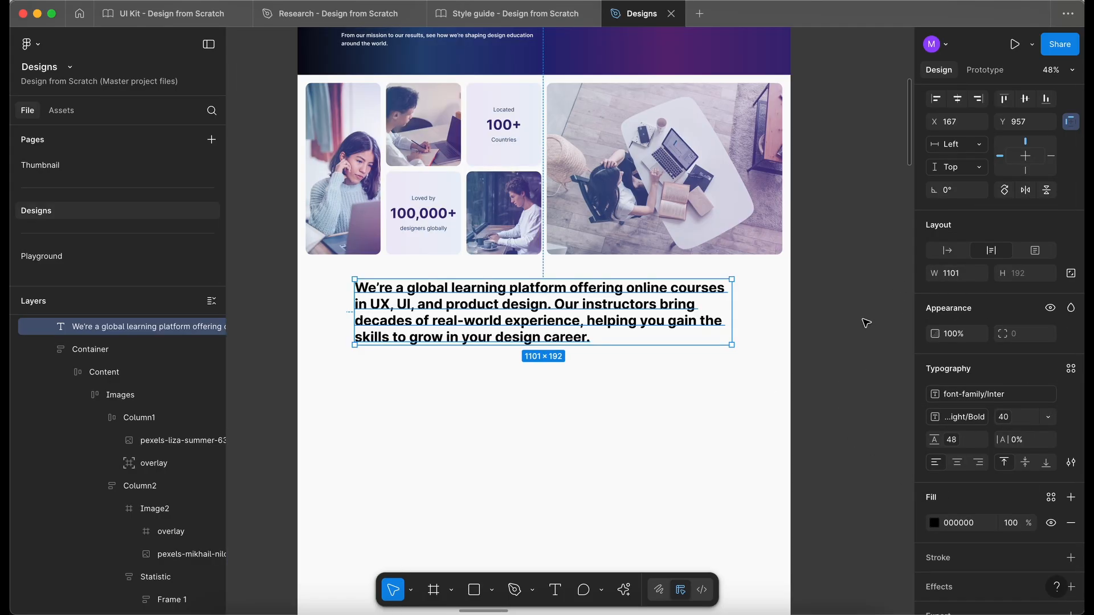
left_click(1052, 499)
type("lave")
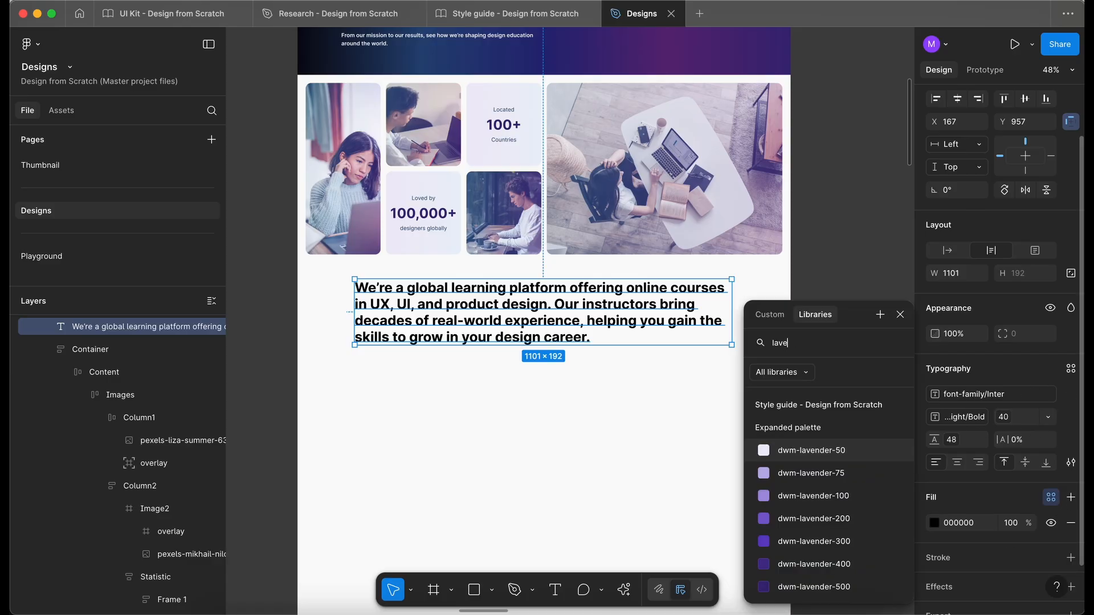
left_click(814, 586)
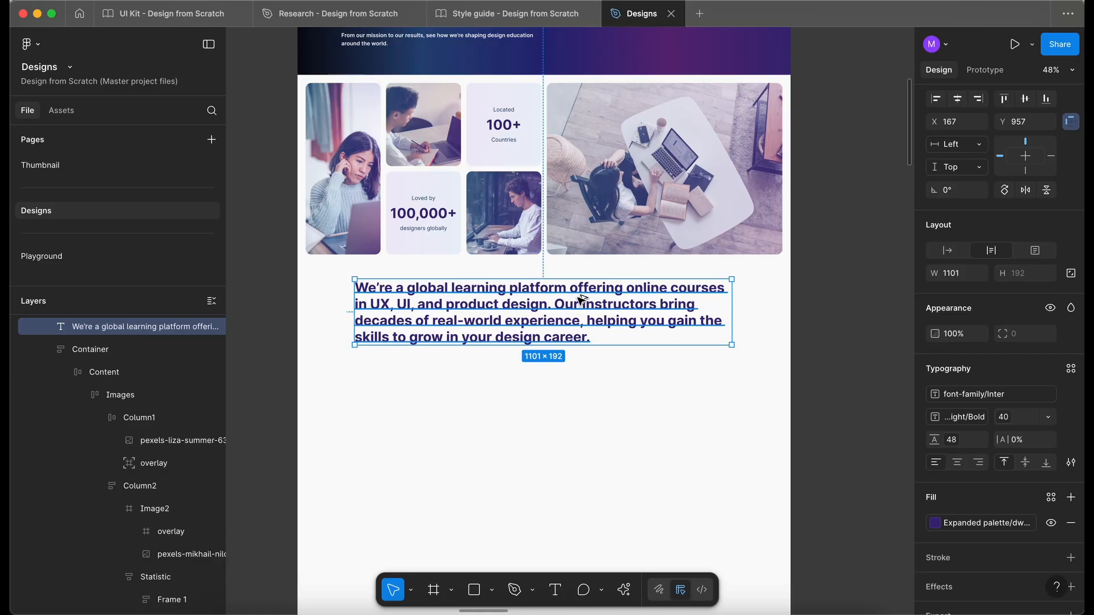
Narrow the paragraph to 1092 px, centre it with 174 px side margins, and move it up to Y 933.
left_click_drag(533, 301, 534, 301)
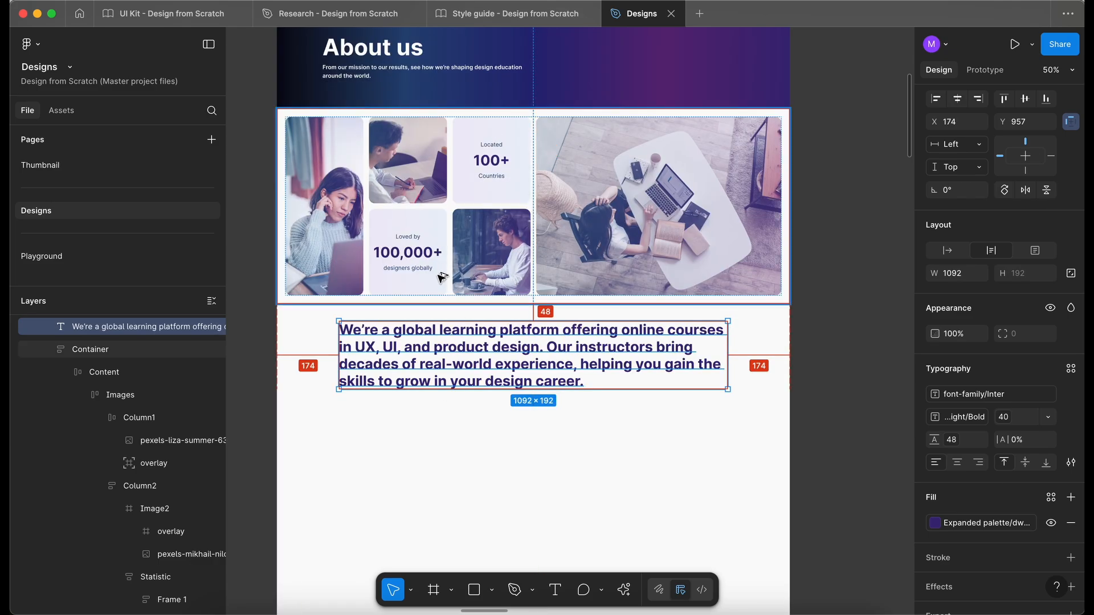
left_click(604, 301)
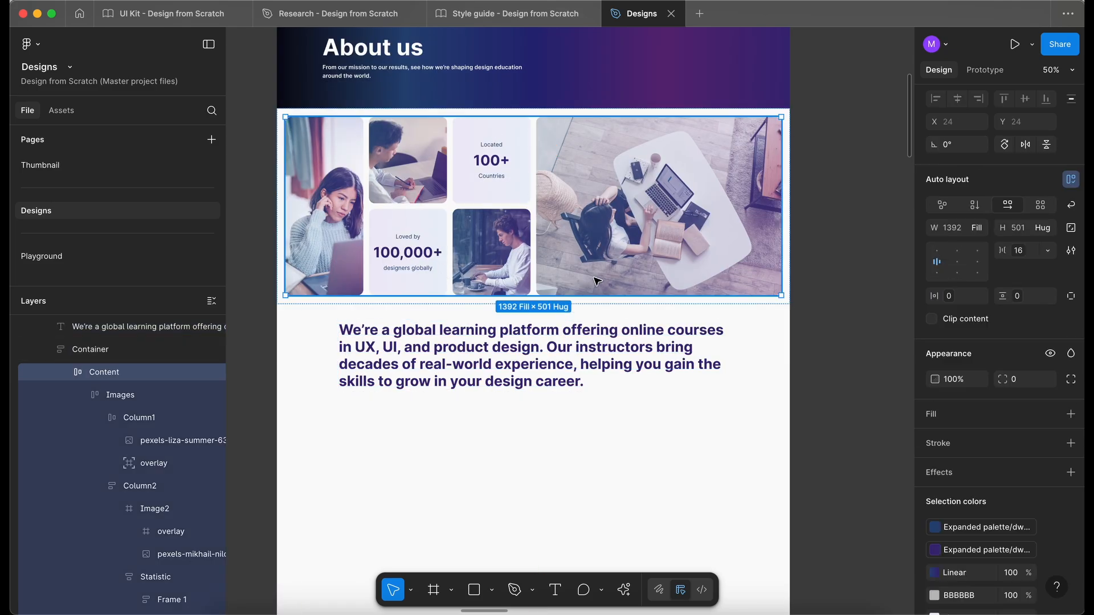
left_click(530, 362)
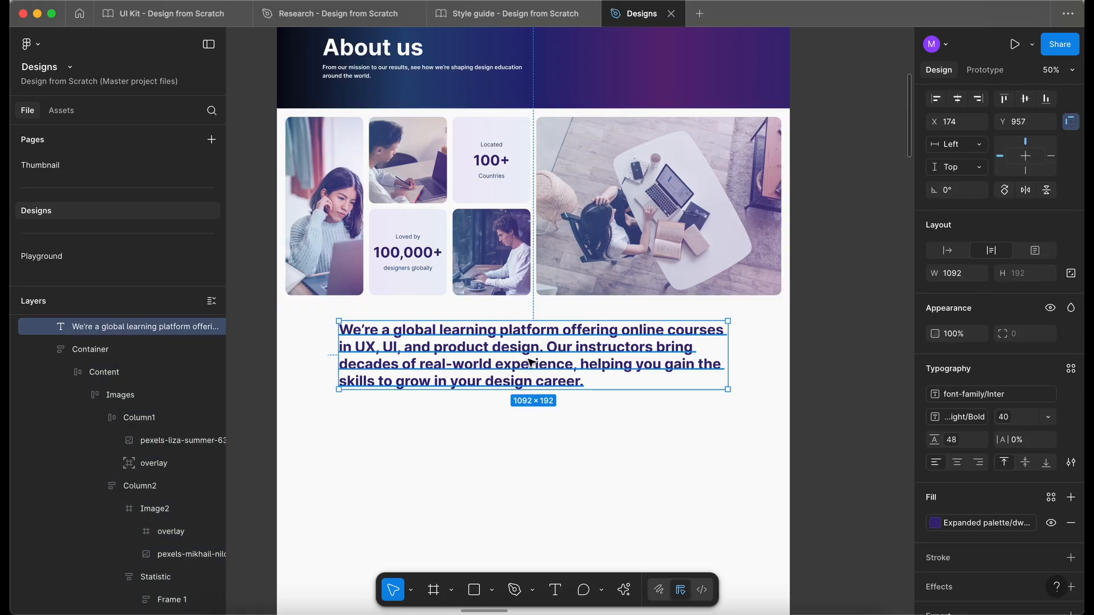
key("shift+Up")
key("alt")
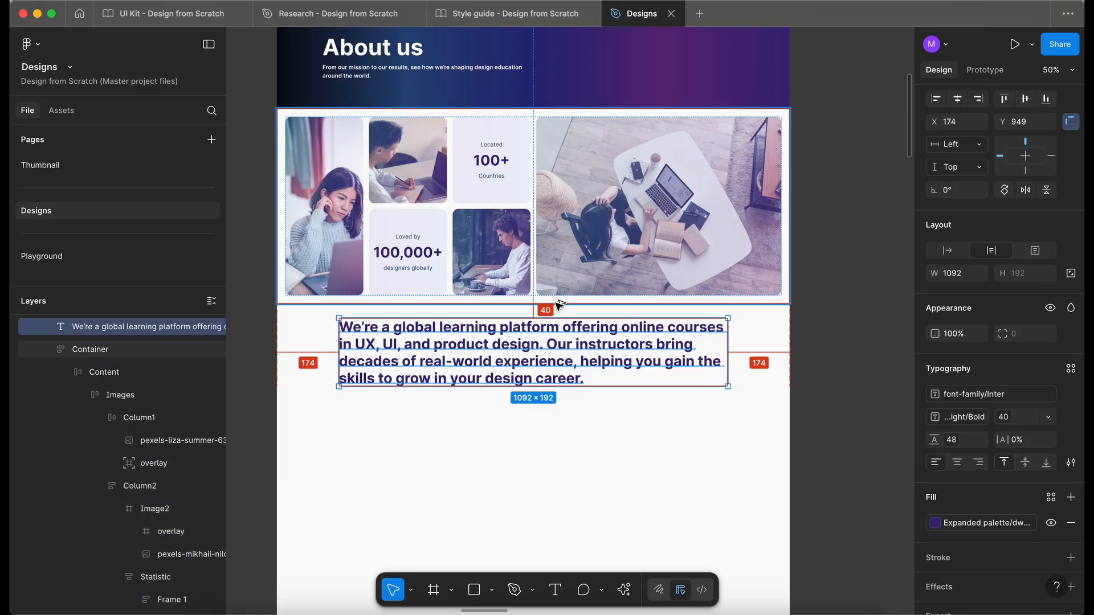
key("shift+Up")
key("shift+Up")
scroll(558, 307, "up", 3)
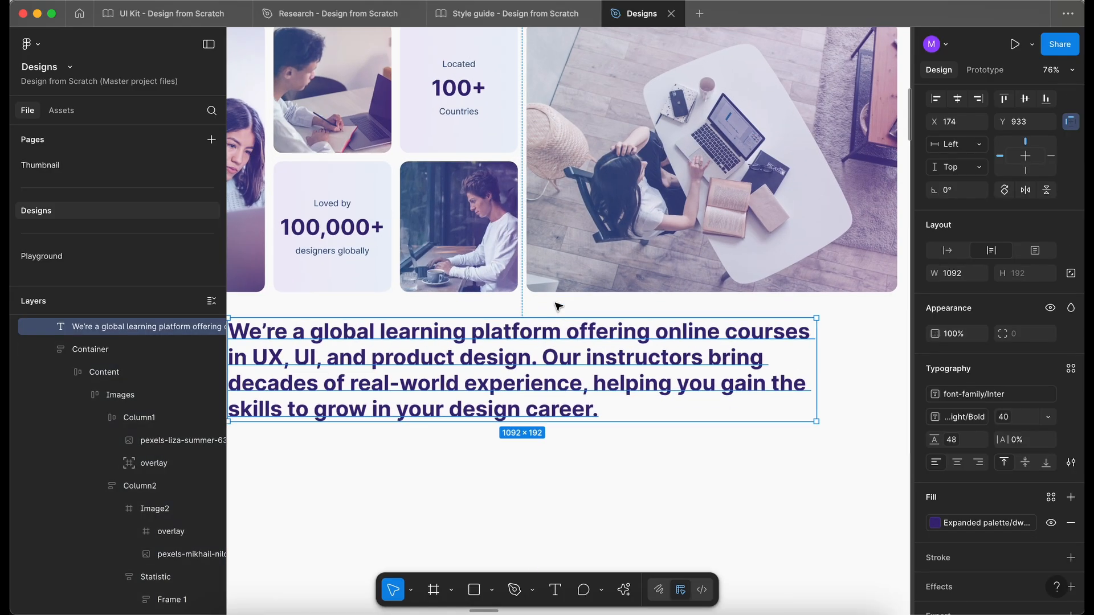
scroll(607, 383, "down", 3)
left_click(665, 469)
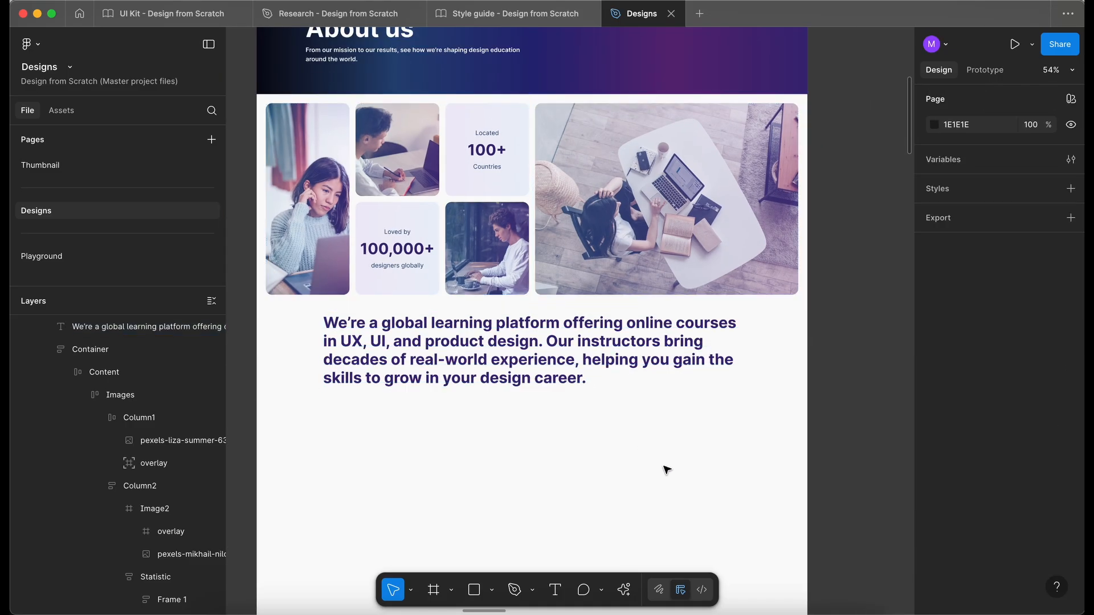
Examine the Benefits section of the AboutUs wireframe against the empty area below the paragraph in the About us design.
scroll(667, 469, "down", 2)
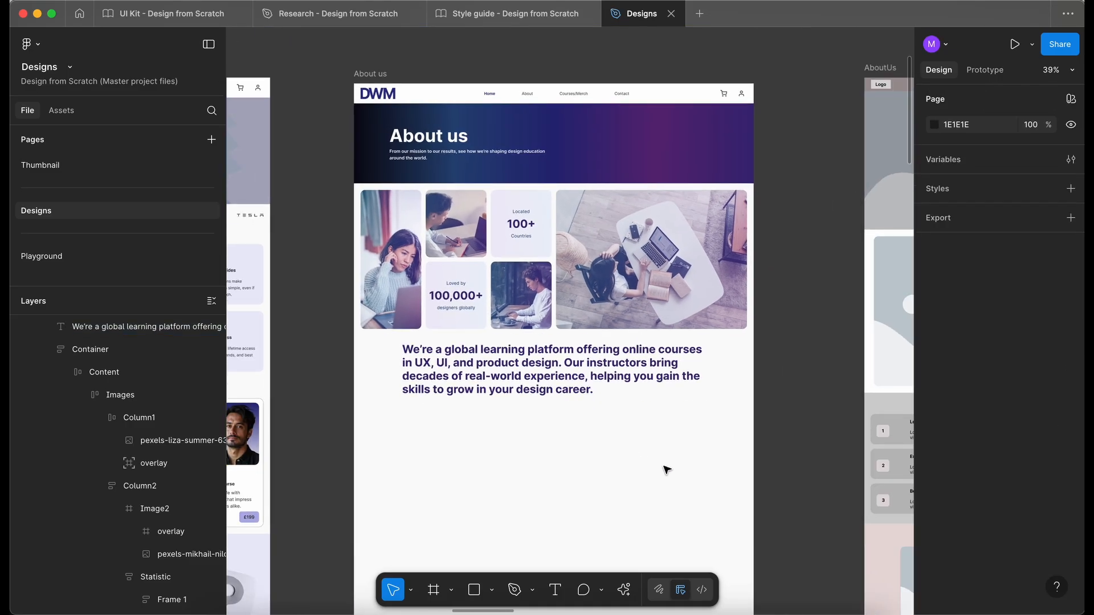
scroll(666, 470, "down", 3)
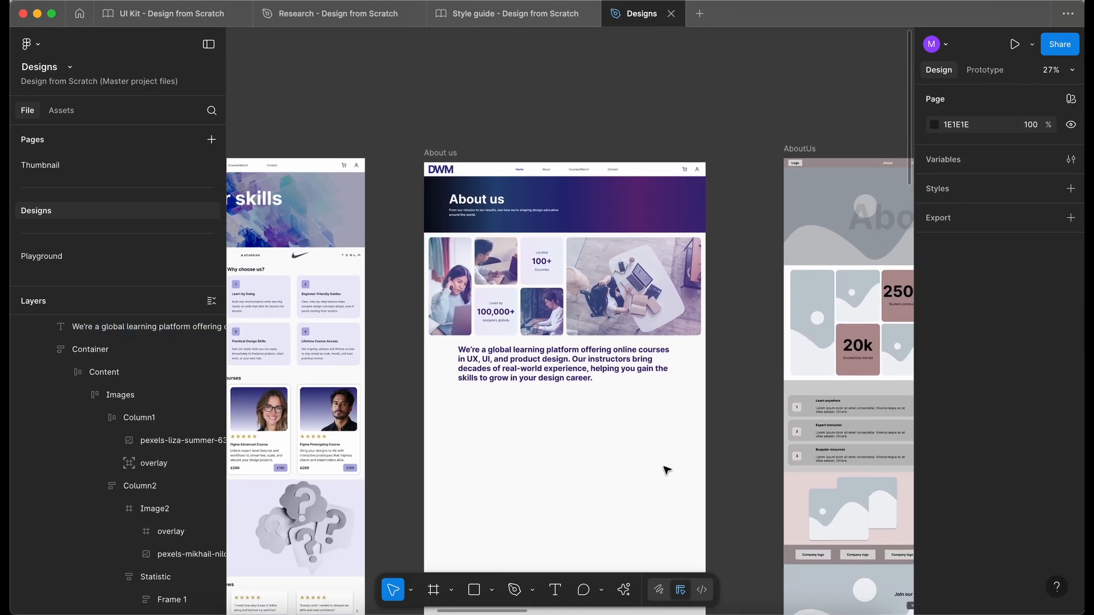
scroll(666, 469, "right", 4)
scroll(667, 471, "right", 1)
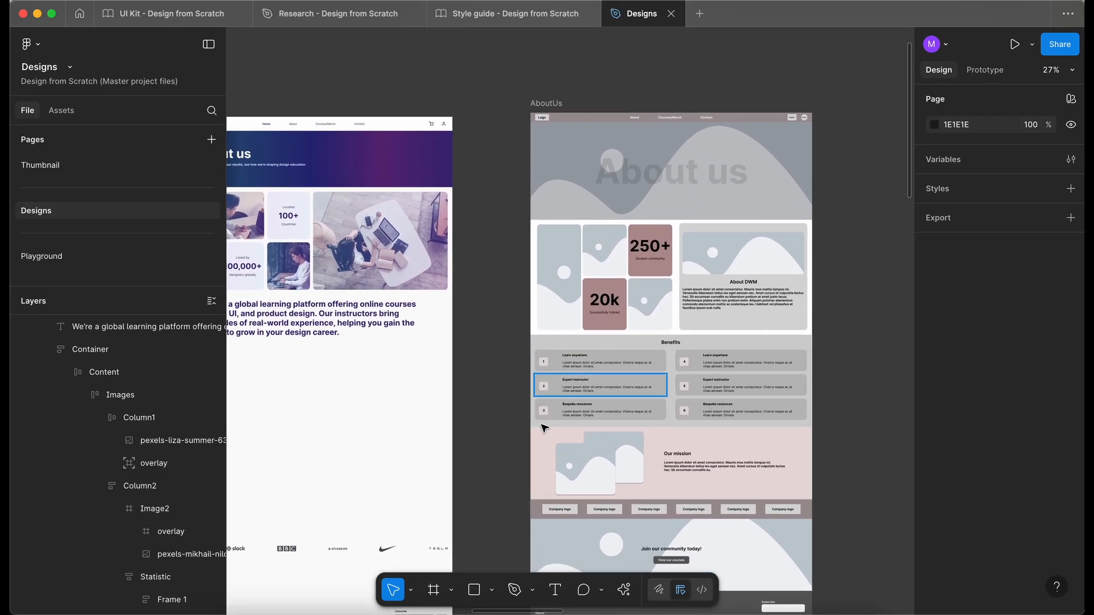
scroll(547, 396, "left", 5)
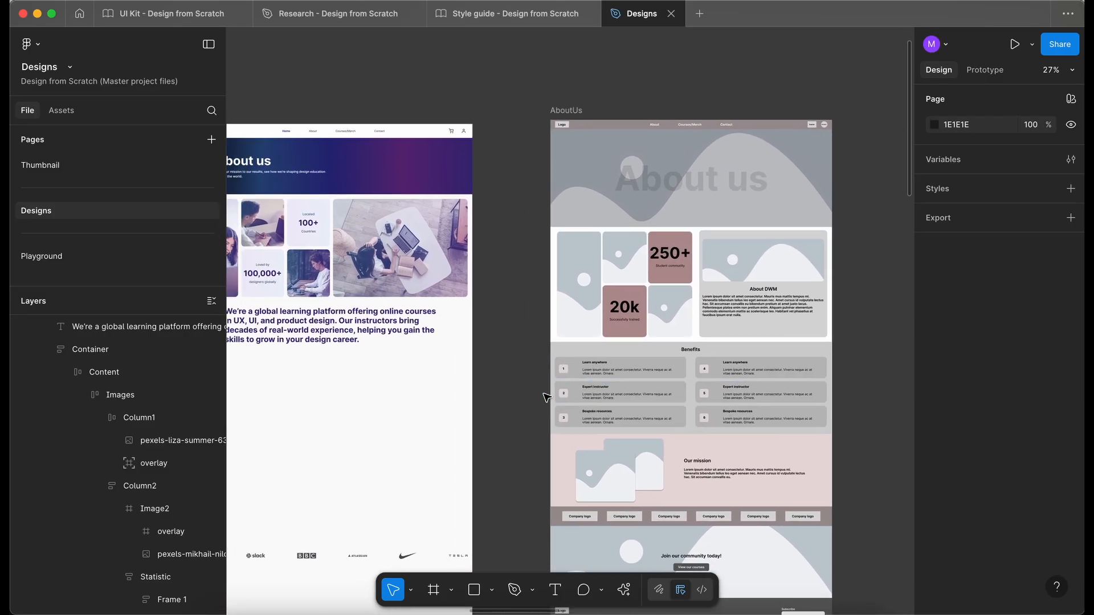
scroll(483, 394, "up", 3)
scroll(483, 394, "down", 1)
scroll(482, 393, "right", 1)
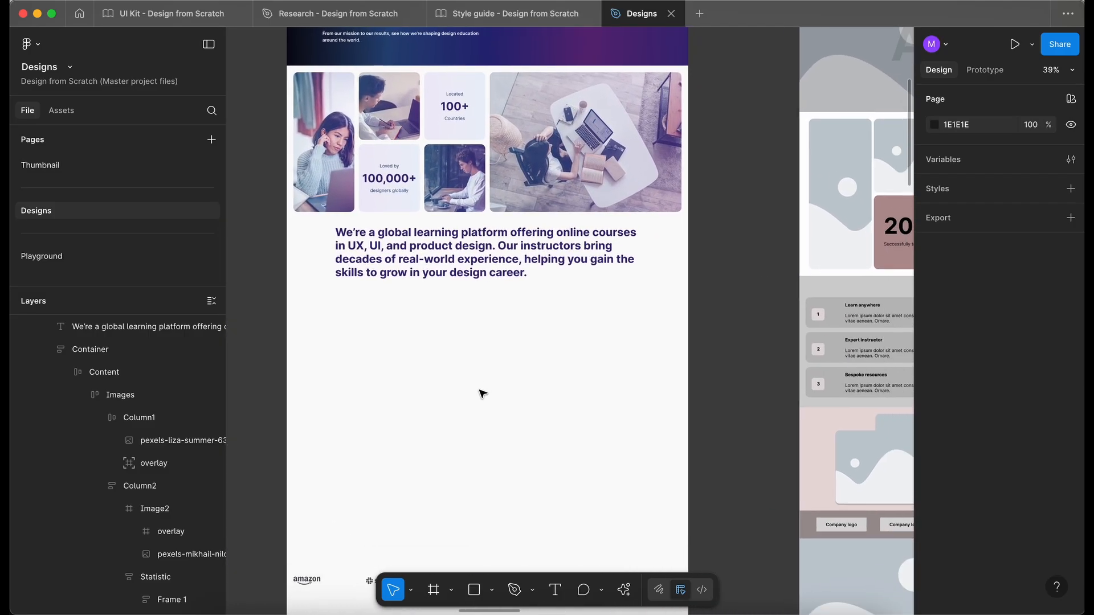
Duplicate the home page's Latest courses container into the About us design, below the paragraph.
scroll(500, 332, "down", 2)
scroll(500, 334, "left", 5)
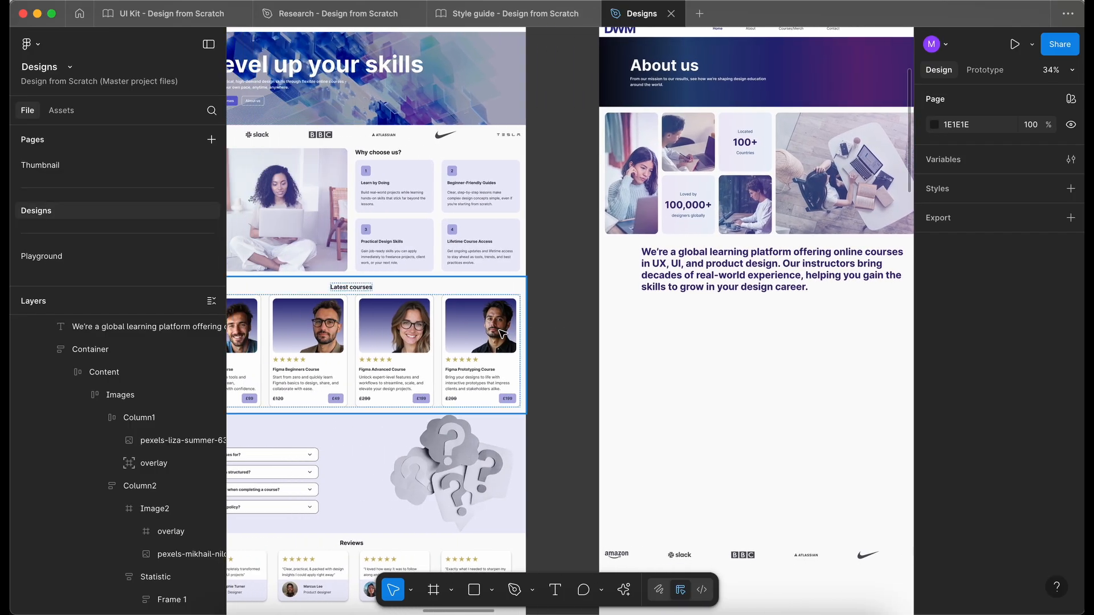
scroll(500, 333, "left", 5)
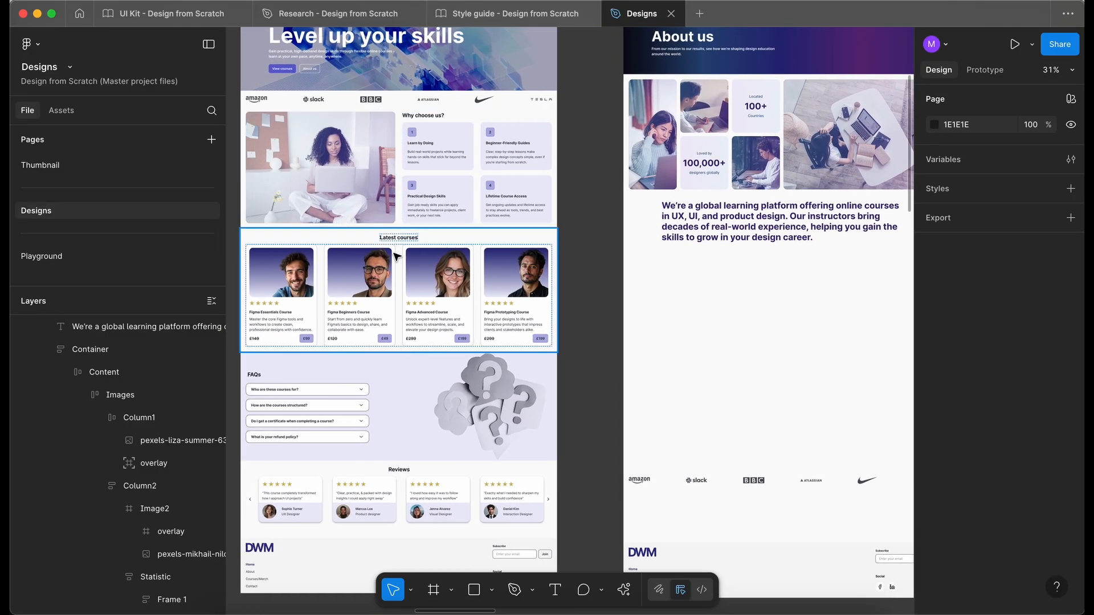
left_click_drag(397, 257, 763, 293)
scroll(741, 319, "right", 3)
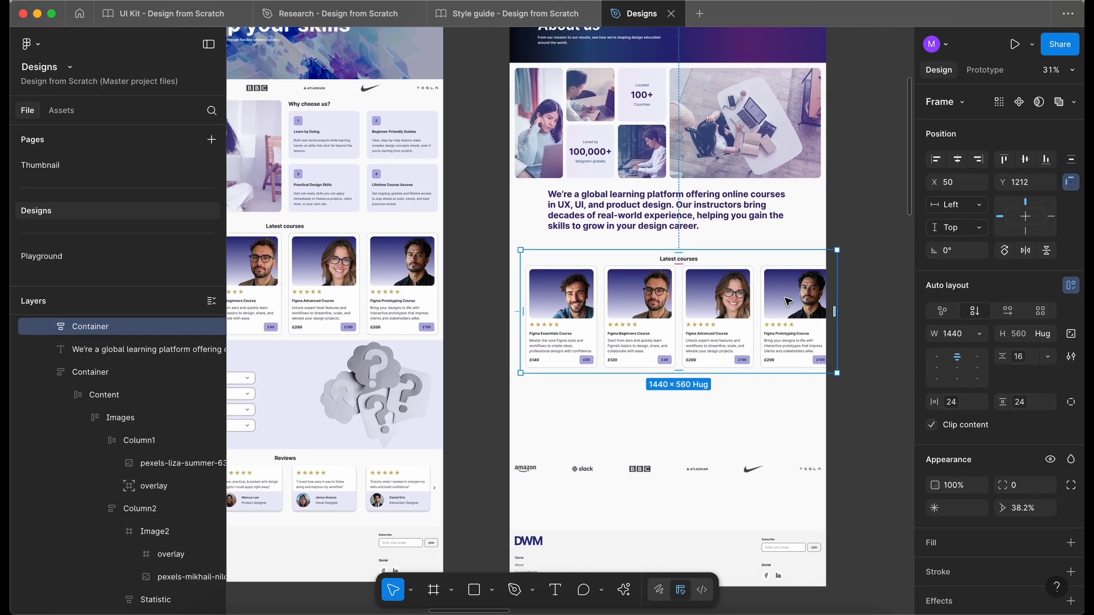
Delete the course cards from the duplicated Latest courses container and place its heading container at X 0, Y 1173.
left_click(699, 322)
key("Delete")
left_click(691, 259)
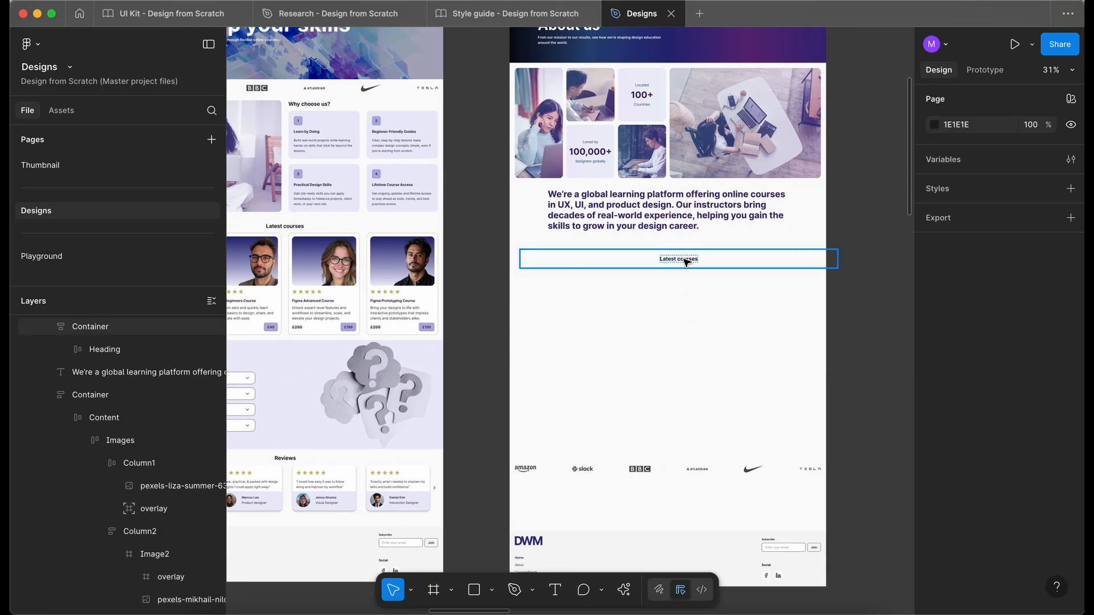
scroll(748, 259, "up", 3)
left_click_drag(636, 292, 639, 292)
key("alt")
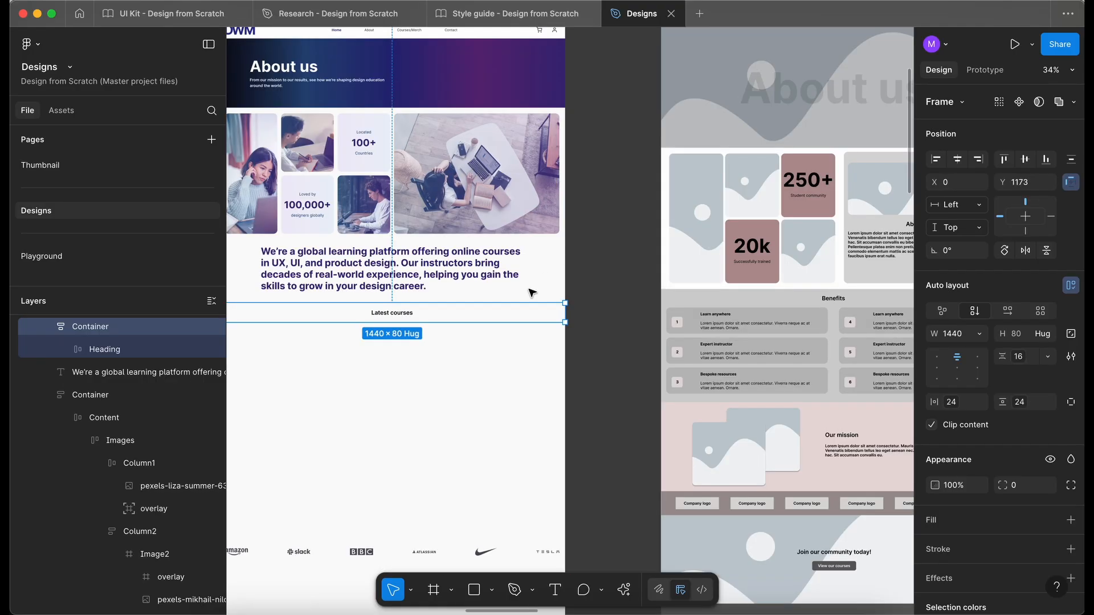
Change the duplicated section's heading text to "Benefits".
double_click(392, 313)
type("Benefits")
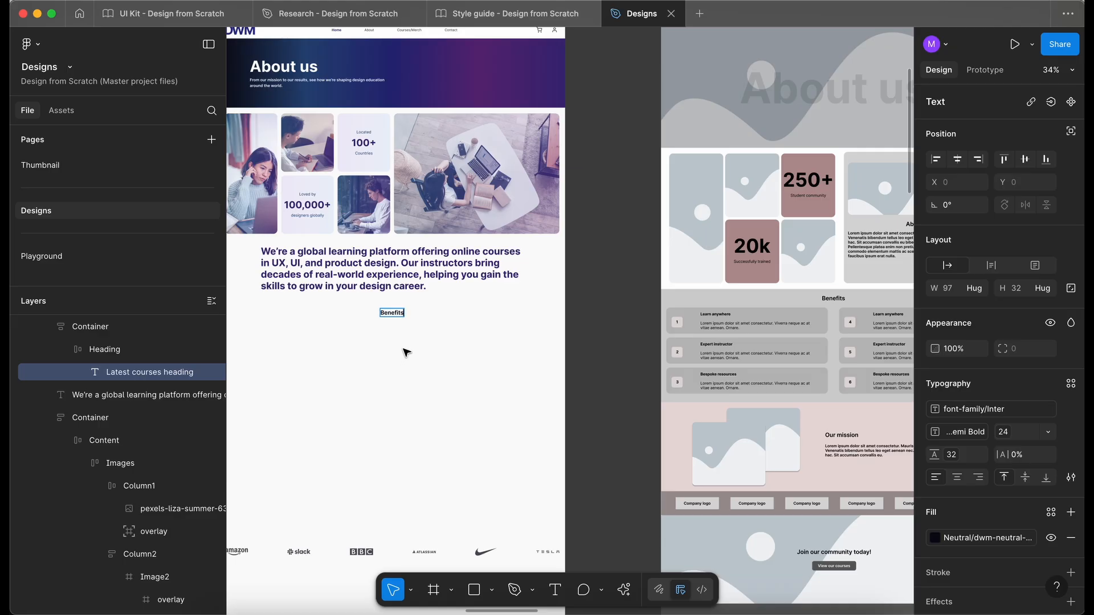
key("Escape")
scroll(406, 353, "left", 1)
scroll(406, 352, "down", 1)
key("Escape")
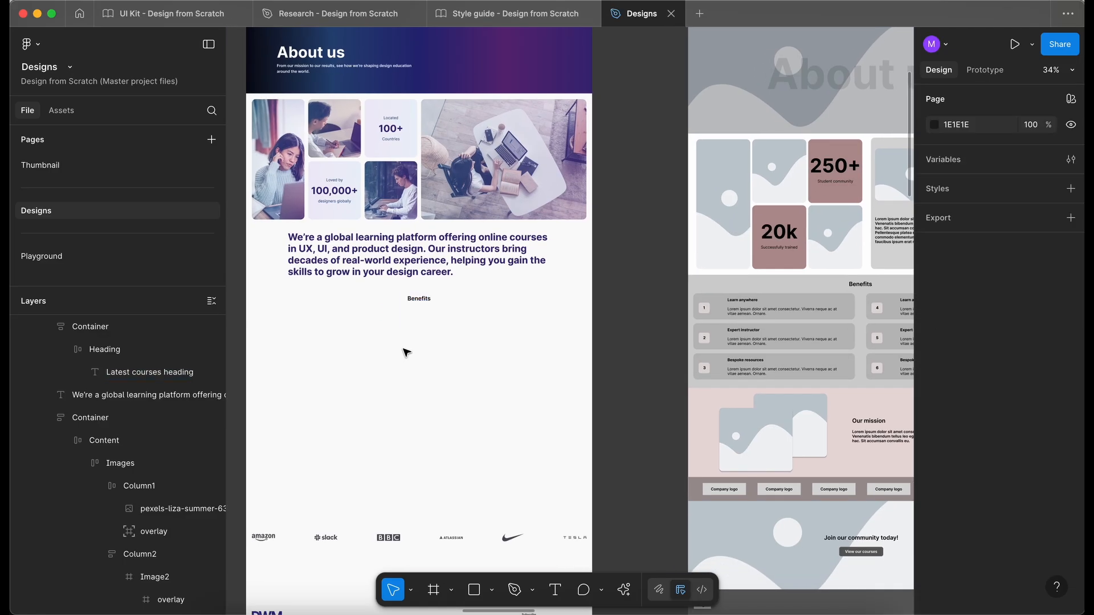
Find the BenefitCard component in the assets and place an instance inside the Benefits container, below its heading.
scroll(406, 353, "left", 1)
scroll(406, 353, "down", 1)
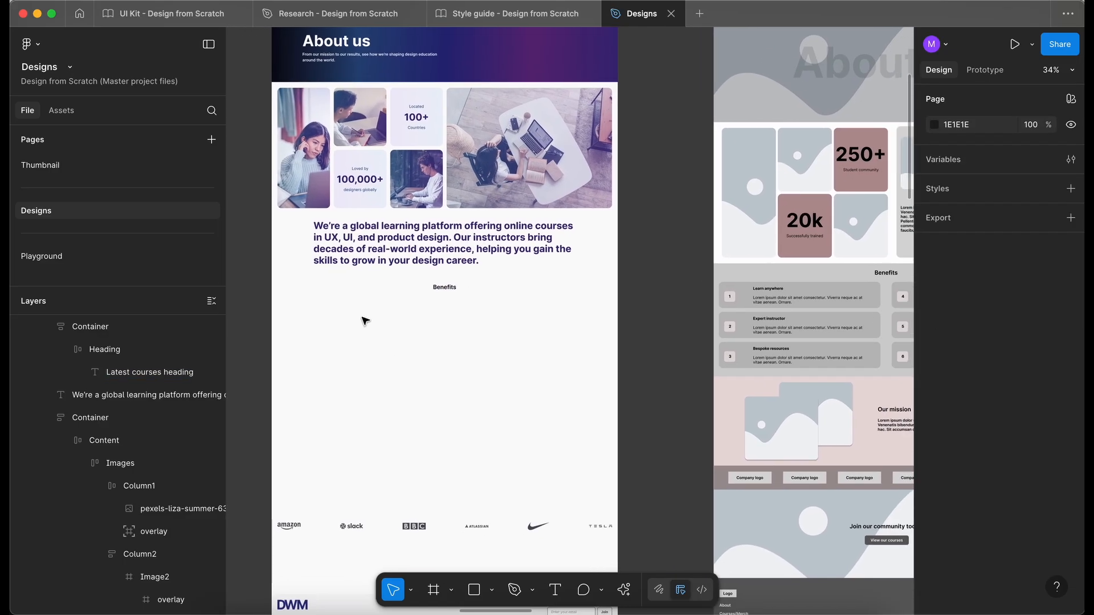
left_click(73, 113)
type("c")
key("BackSpace")
type("bene")
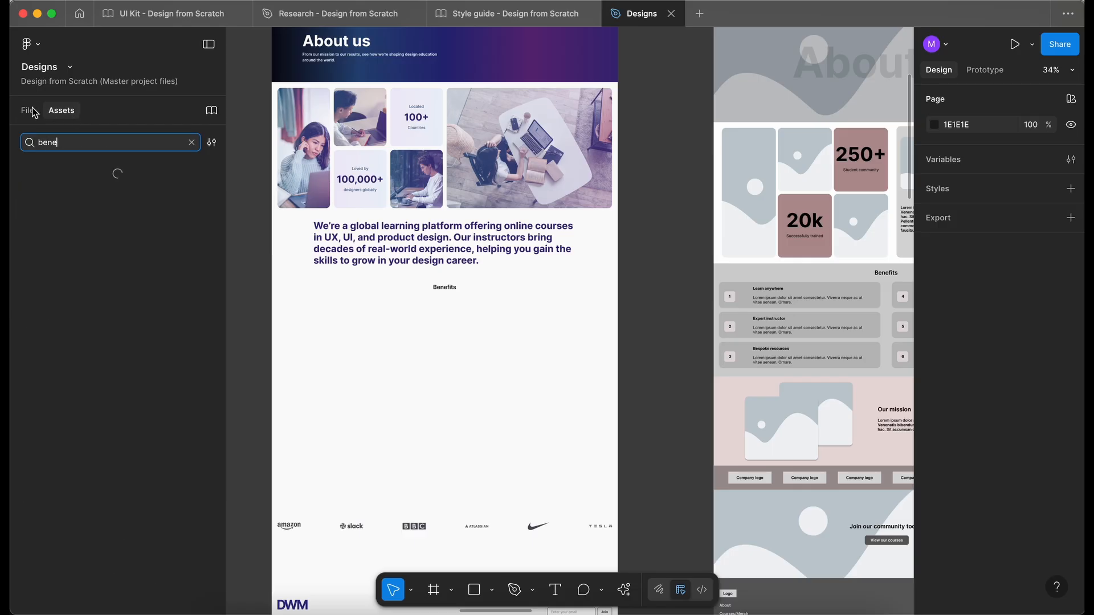
left_click_drag(47, 209, 464, 421)
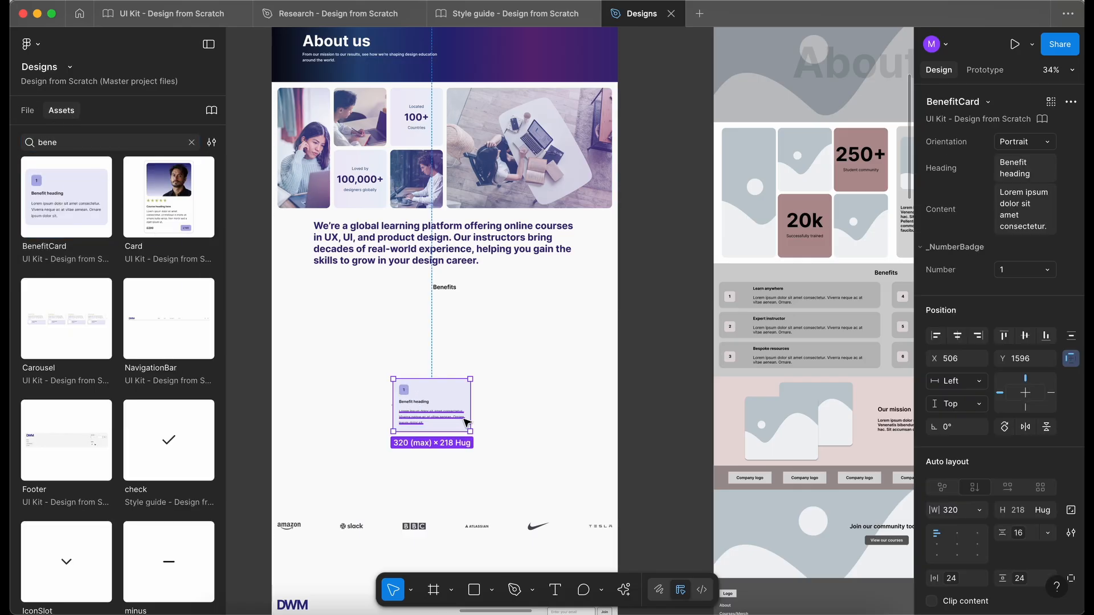
left_click(29, 111)
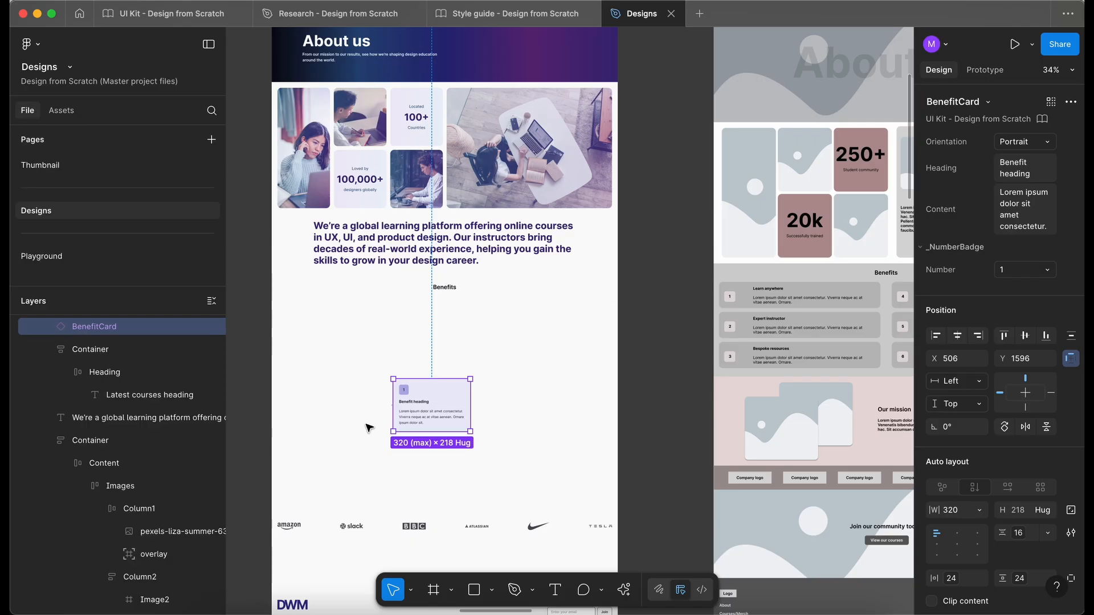
left_click_drag(403, 424, 404, 292)
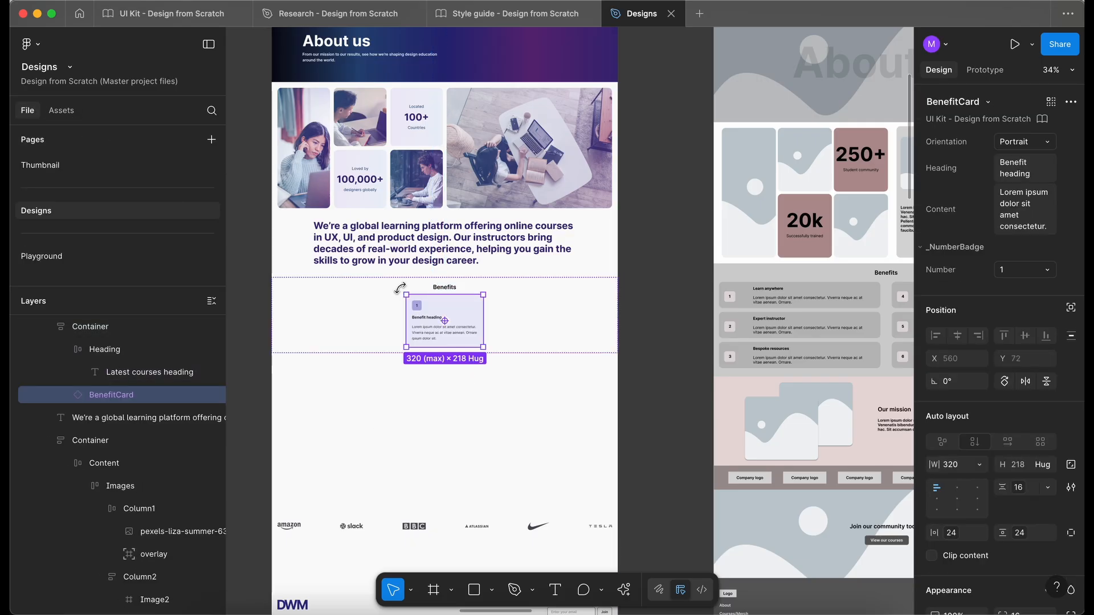
Duplicate the BenefitCard twice and wrap the three cards in a vertical auto layout frame named Content.
scroll(399, 288, "left", 2)
key("super+d")
key("super+d")
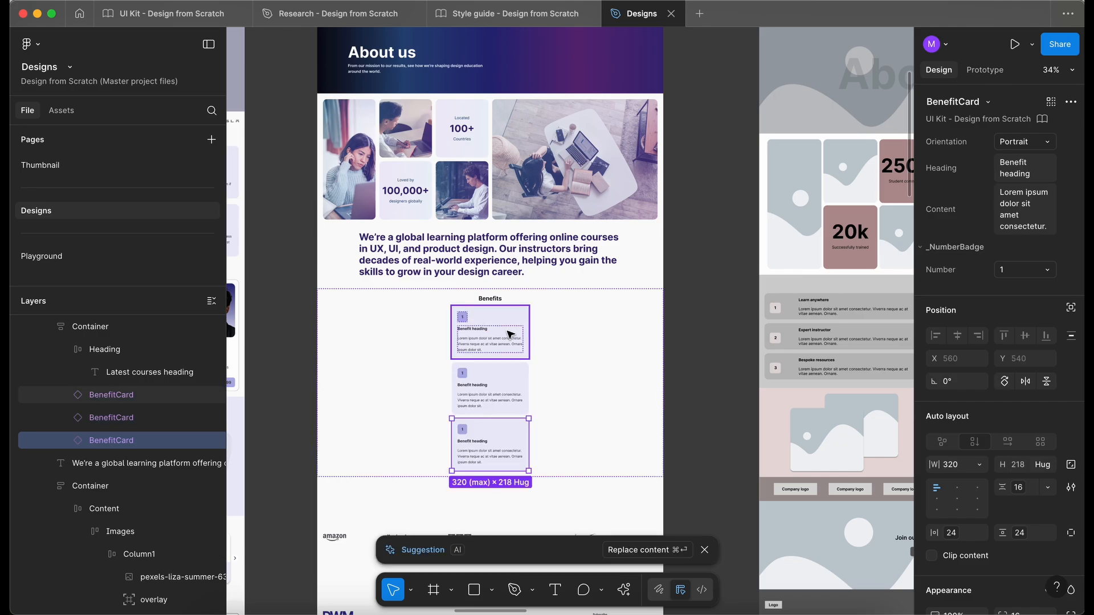
left_click(510, 335)
key("super+a")
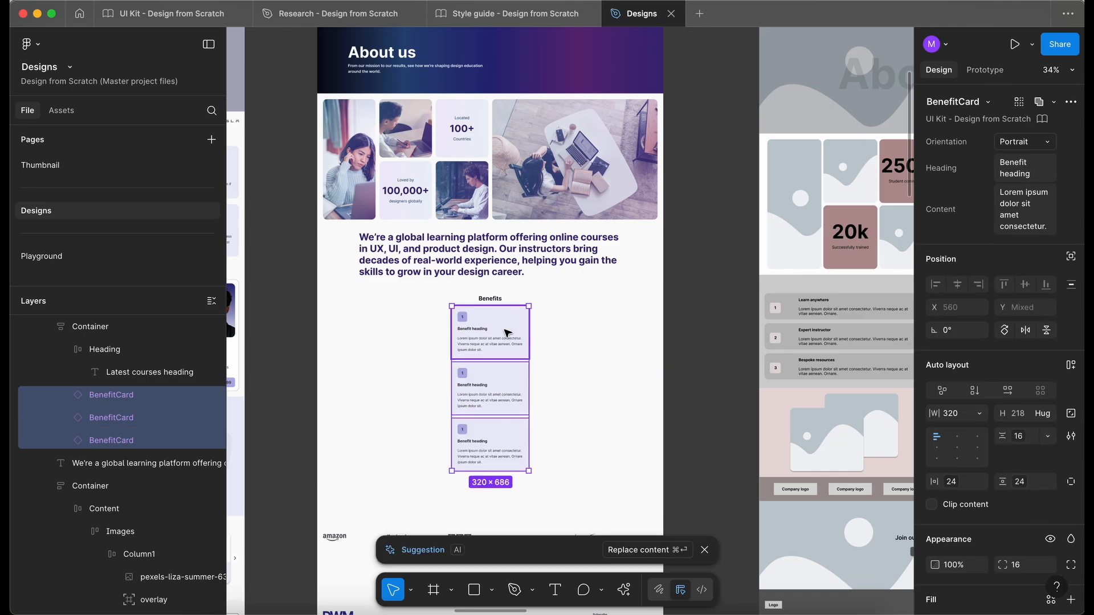
key("shift+a")
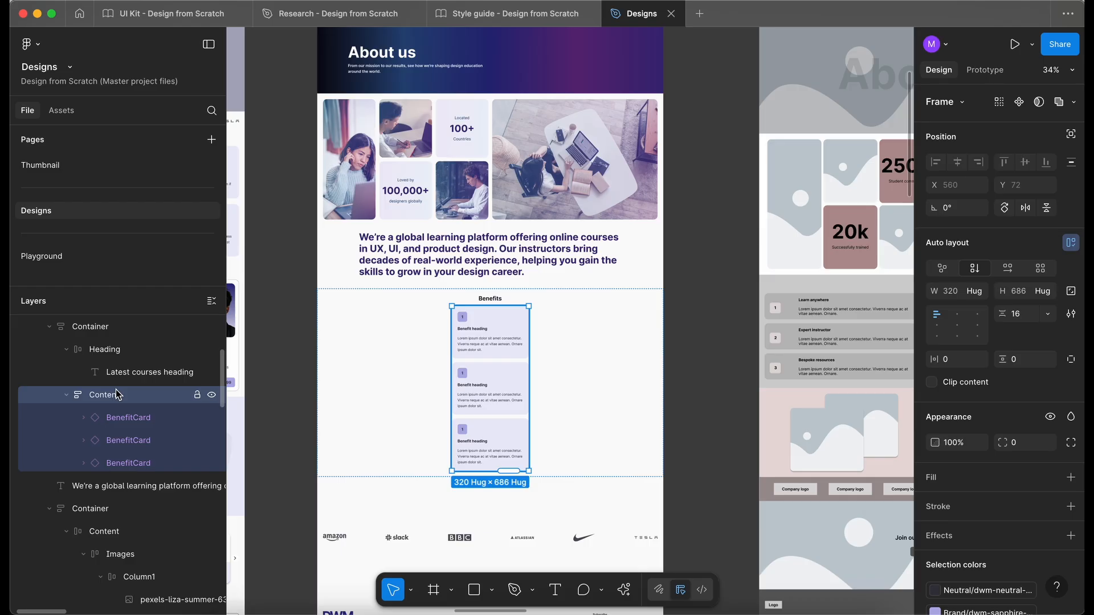
Duplicate the three-card Content frame and wrap both copies in an auto layout frame named "Container".
key("super+d")
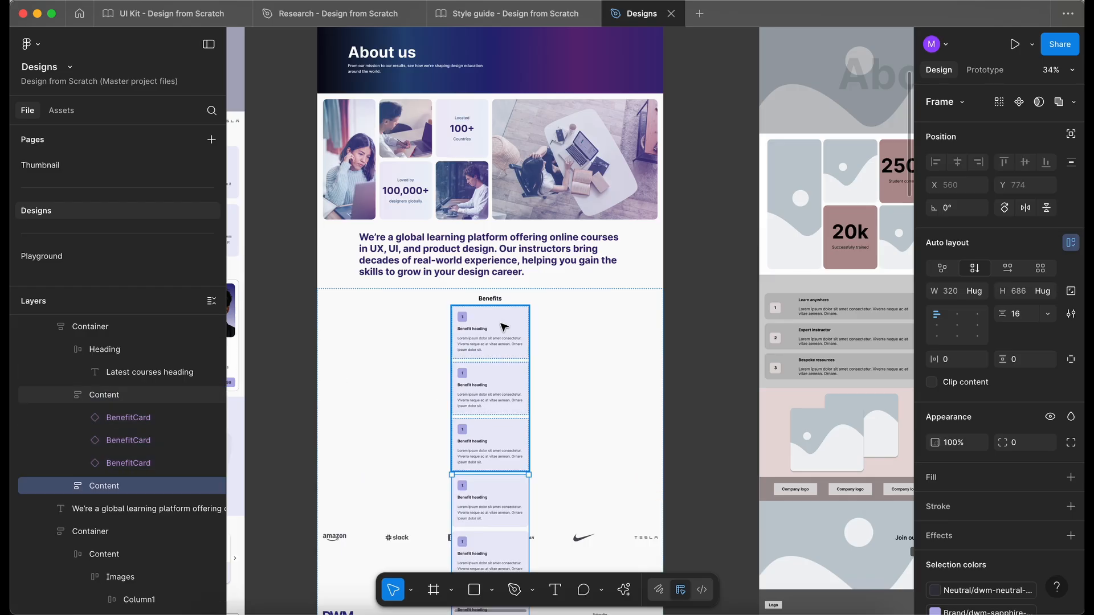
left_click(504, 377, "shift")
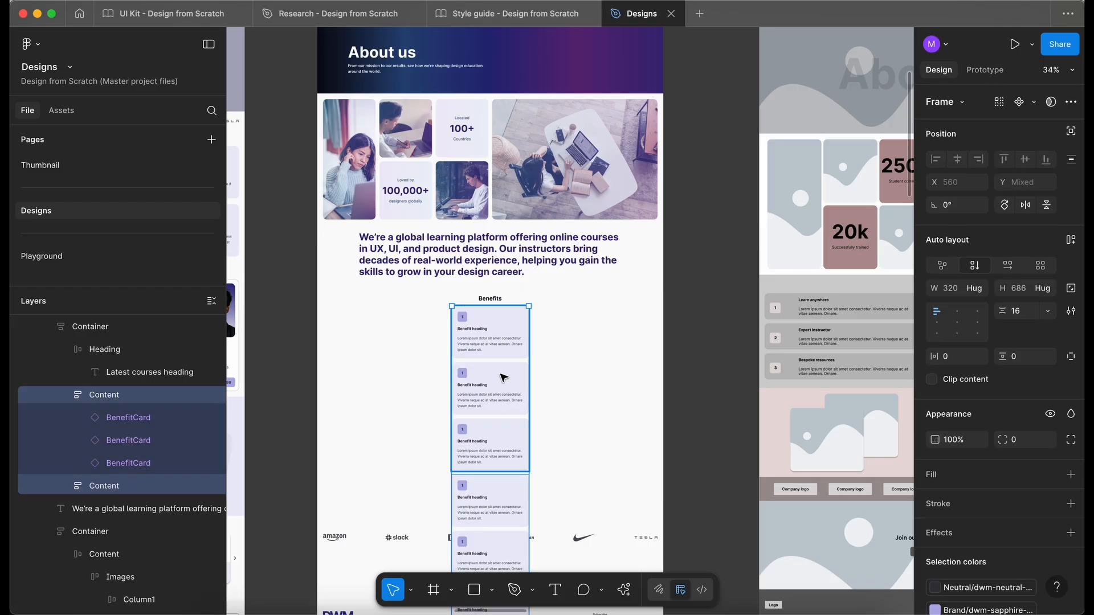
key("shift+a")
double_click(118, 394)
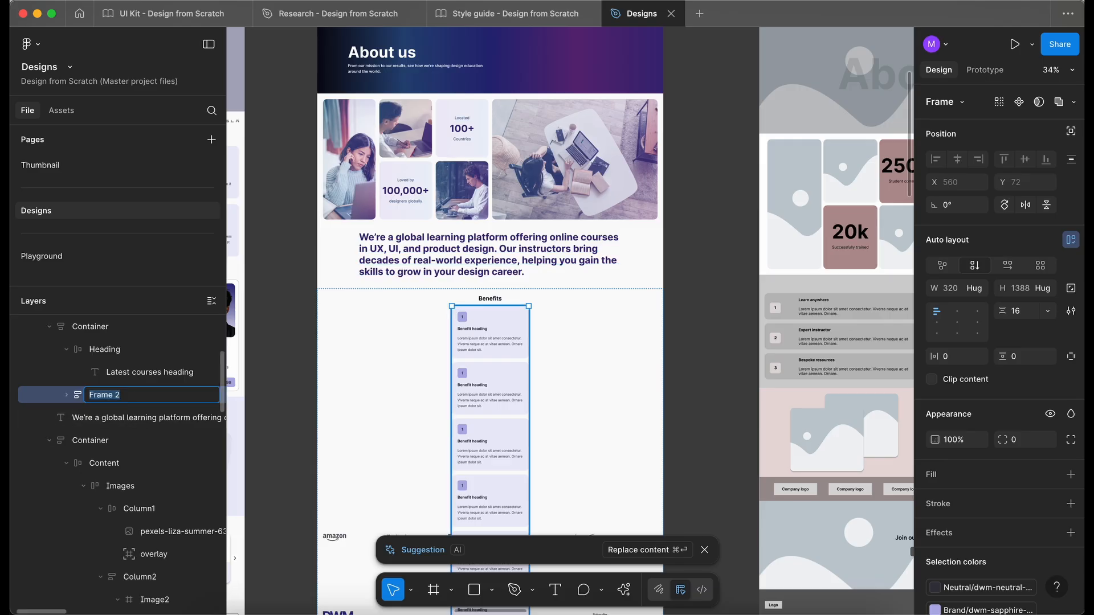
type("Container")
key("Return")
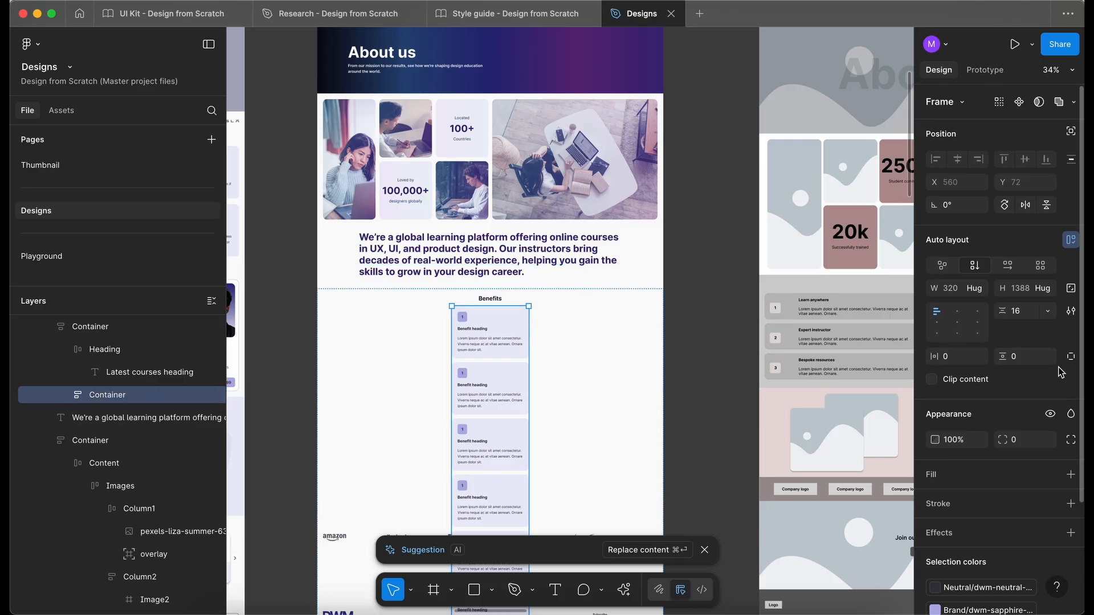
Set the new Container frame to a horizontal layout with its width filling the parent container.
left_click(1008, 266)
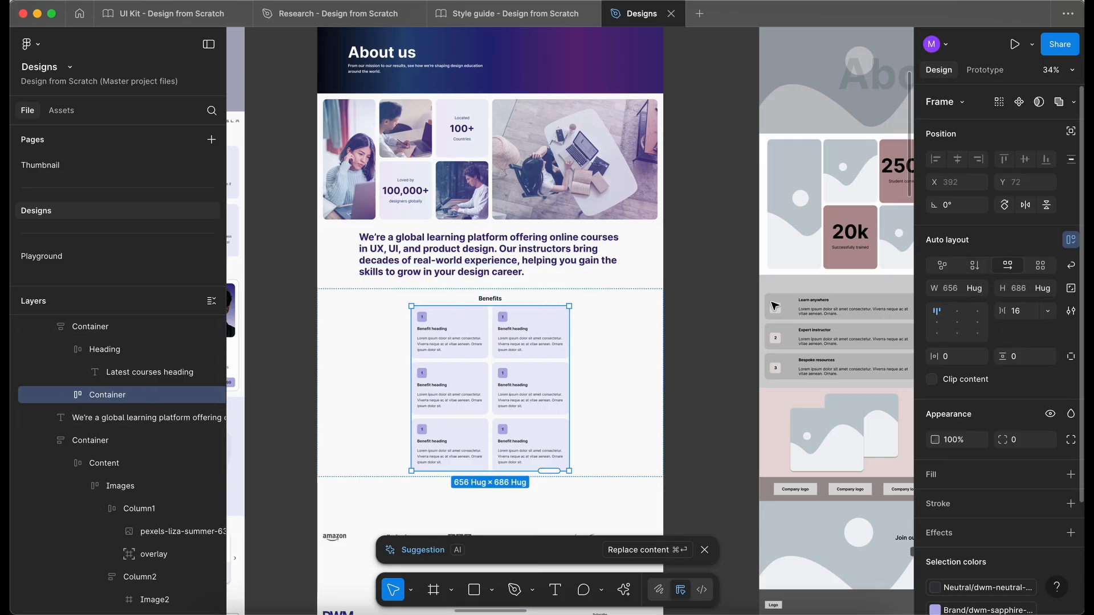
left_click(976, 289)
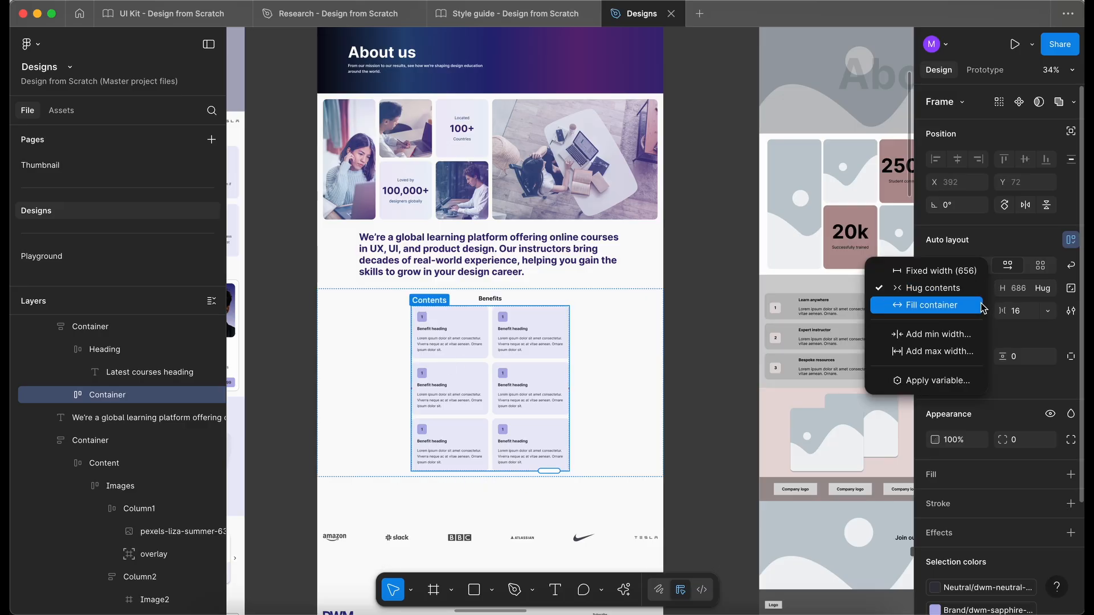
left_click(980, 306)
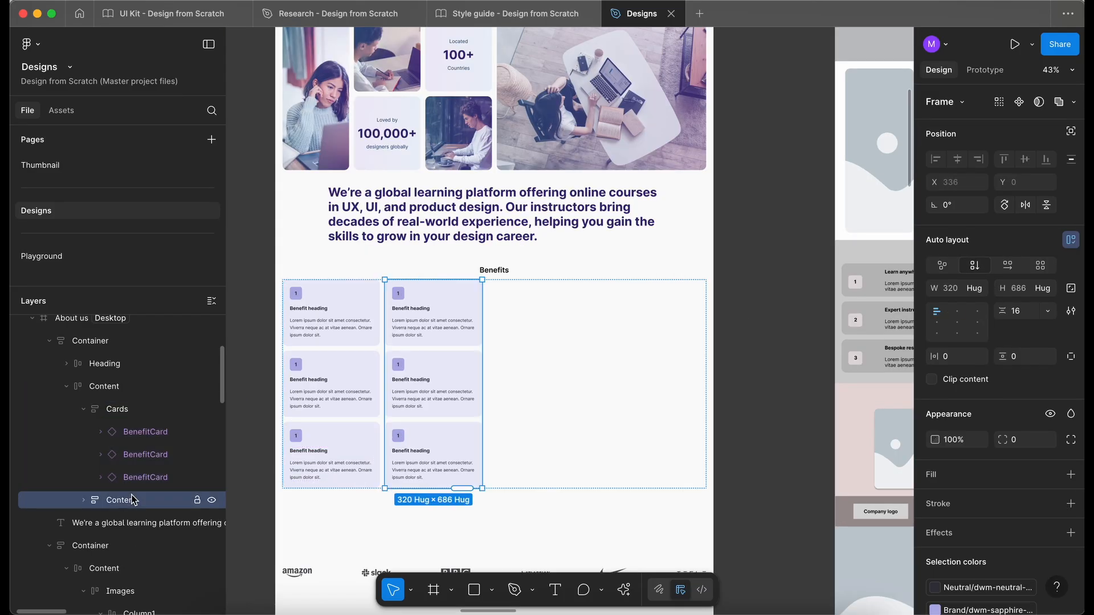
Rename the second column's Content frame as "Cards".
double_click(120, 500)
type("Cards")
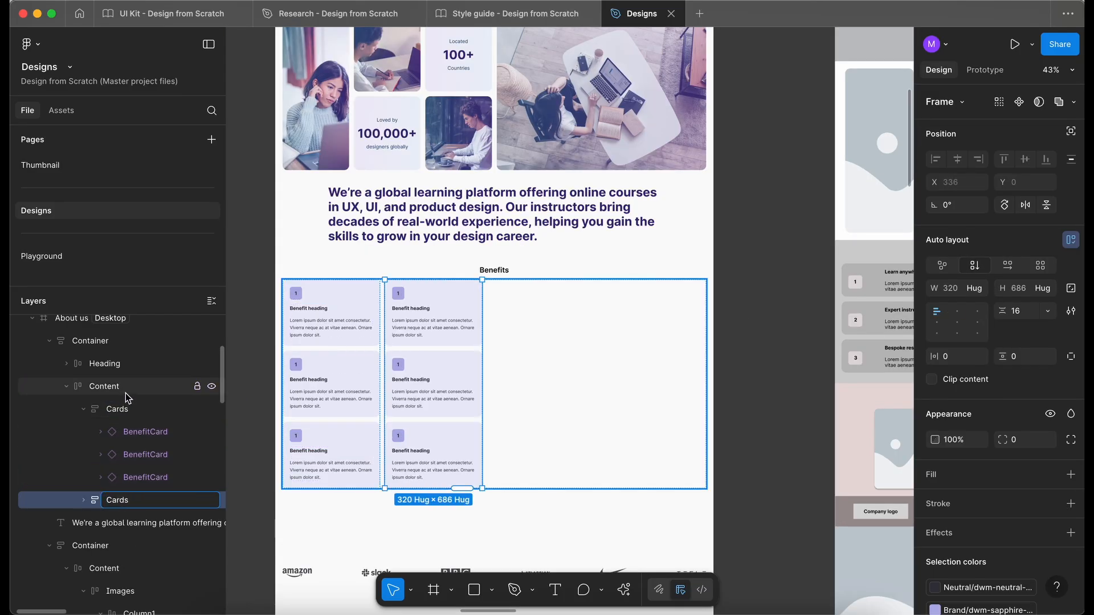
left_click(125, 394)
left_click(126, 404)
left_click(136, 501)
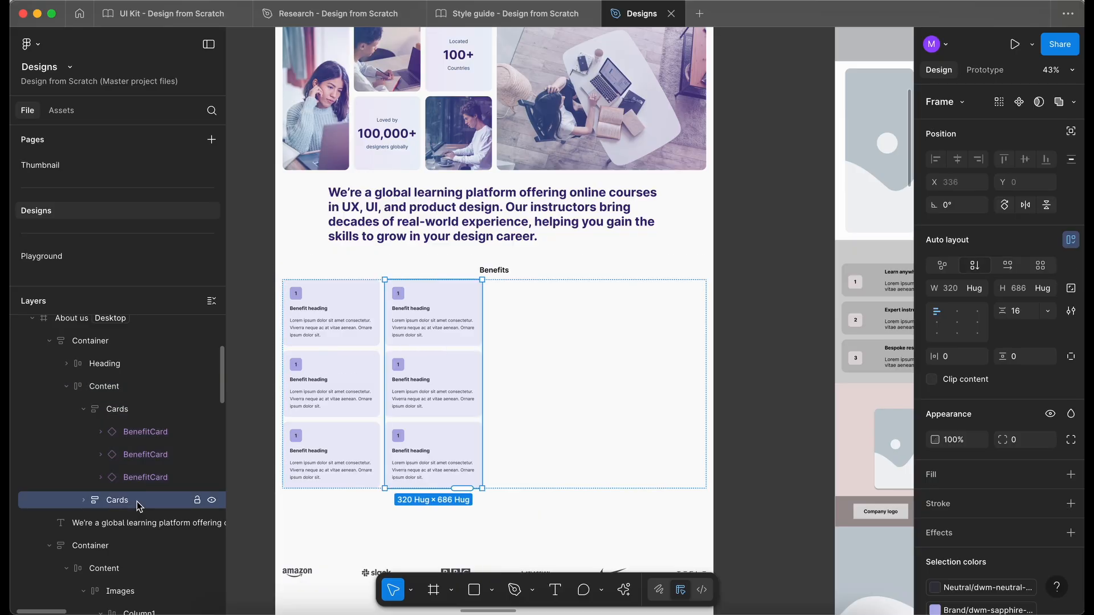
Set the width of both Cards frames to fill the container.
left_click(365, 353)
left_click(442, 357, "shift")
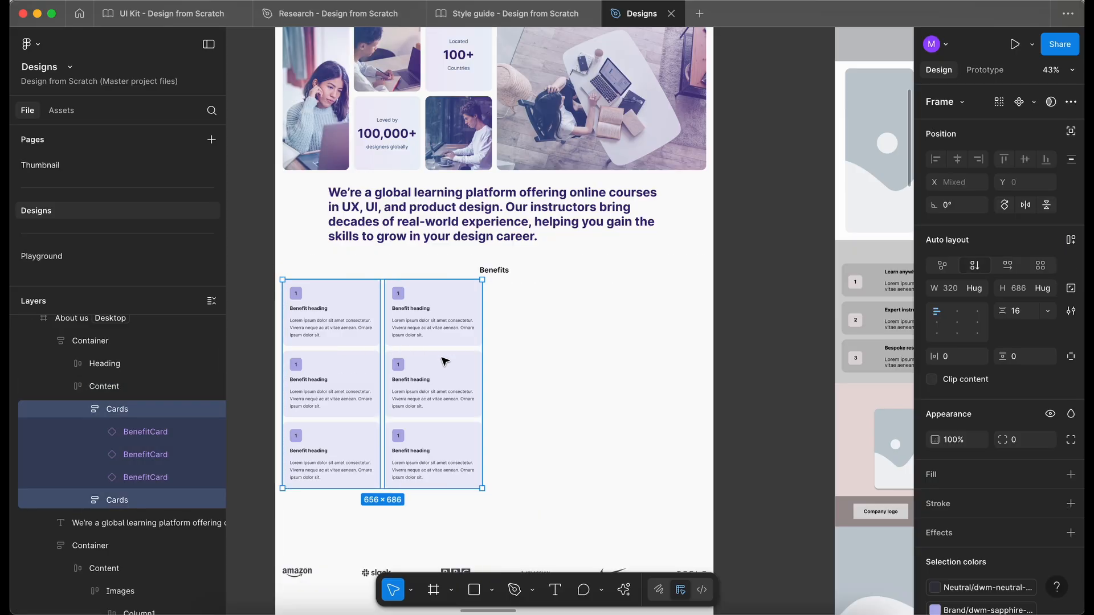
left_click(976, 290)
left_click(970, 311)
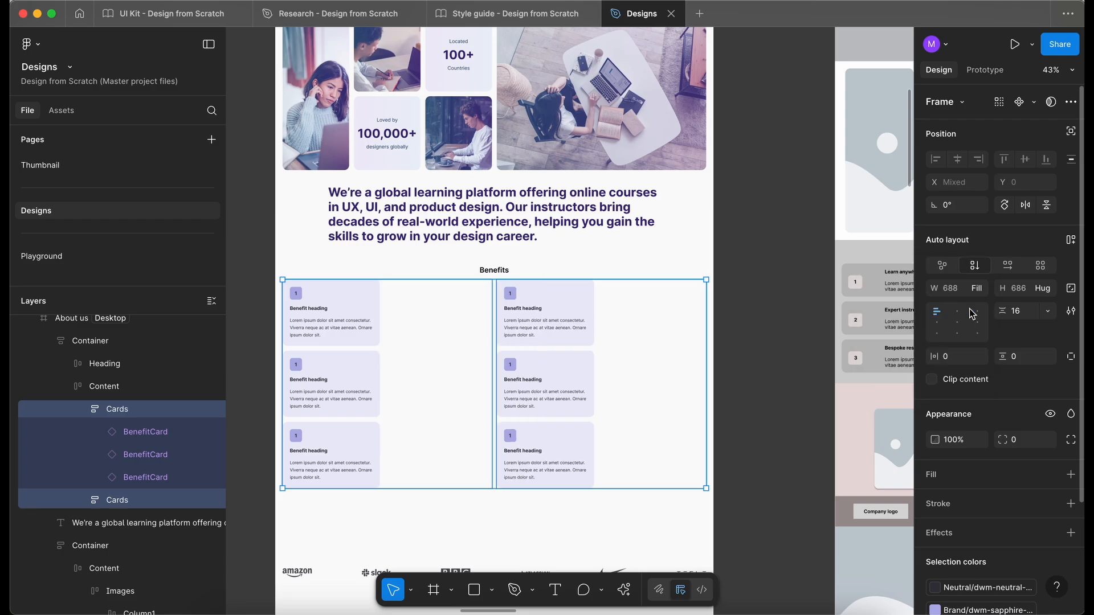
Switch the first column's three BenefitCards to Landscape orientation and set their width to fill the container.
left_click(349, 312)
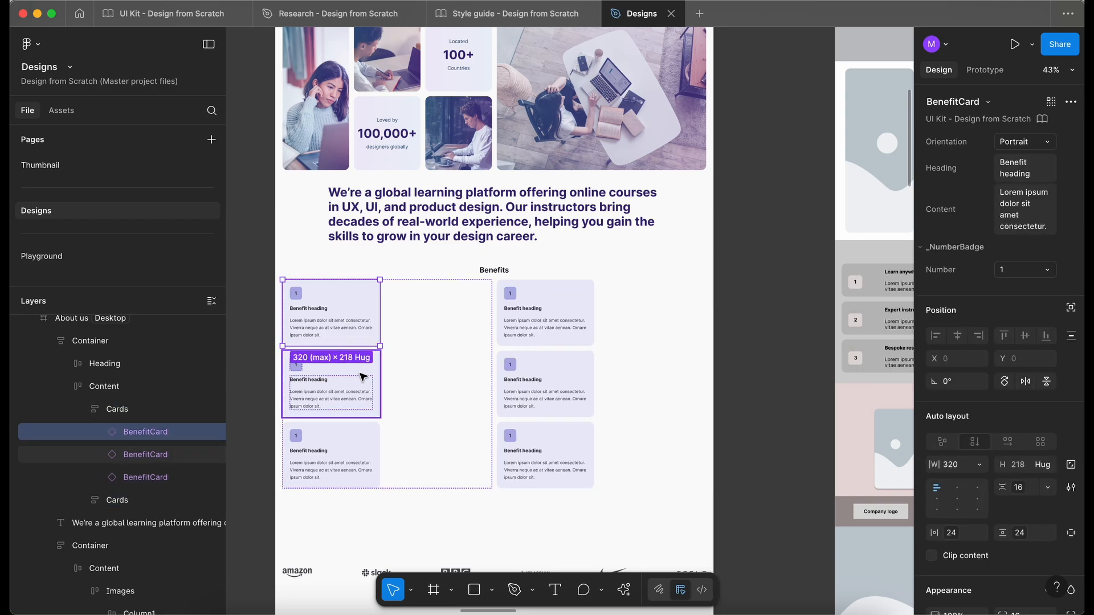
left_click(361, 391, "shift")
left_click(363, 448, "shift")
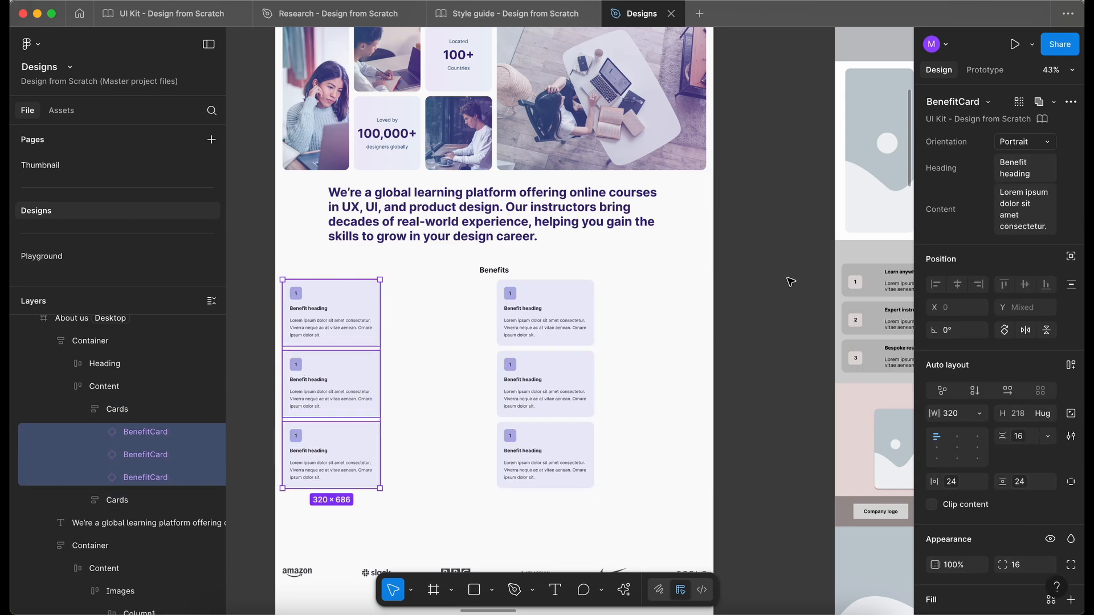
left_click(1035, 143)
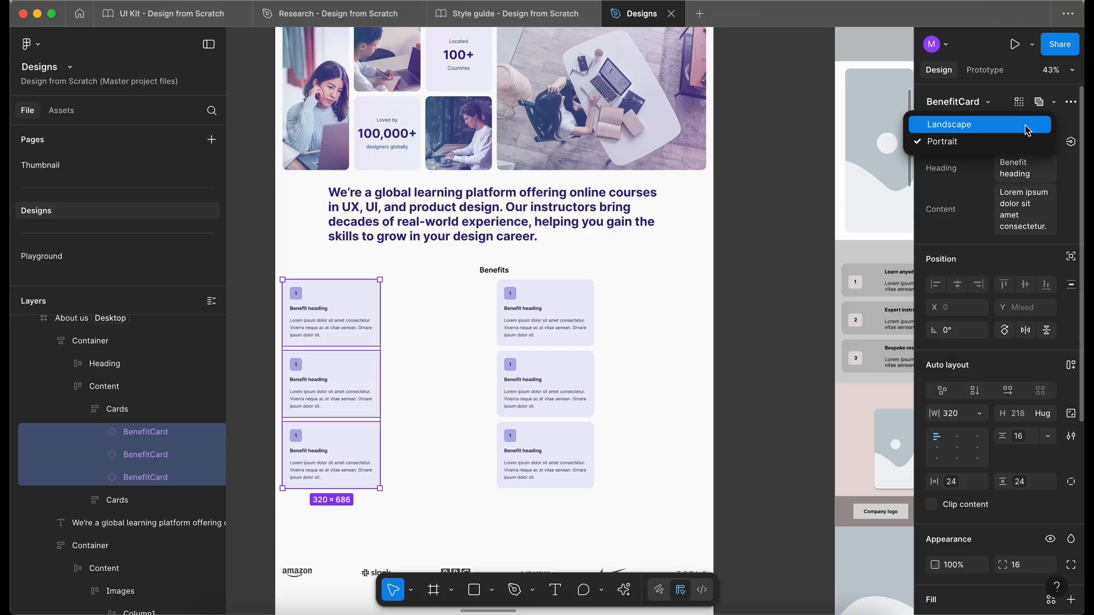
left_click(1025, 125)
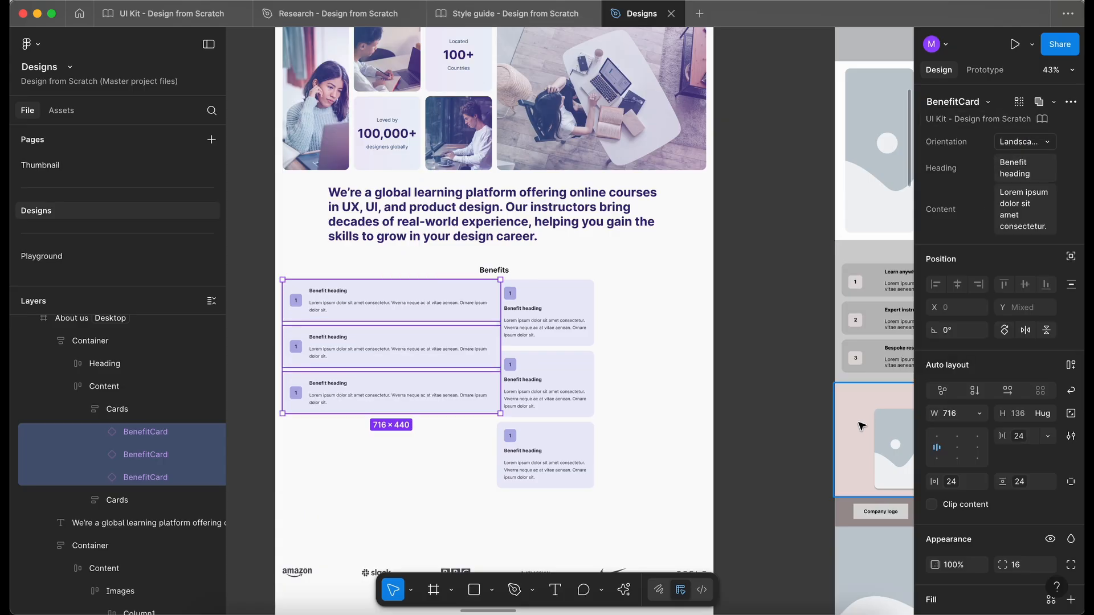
left_click(979, 414)
left_click(965, 449)
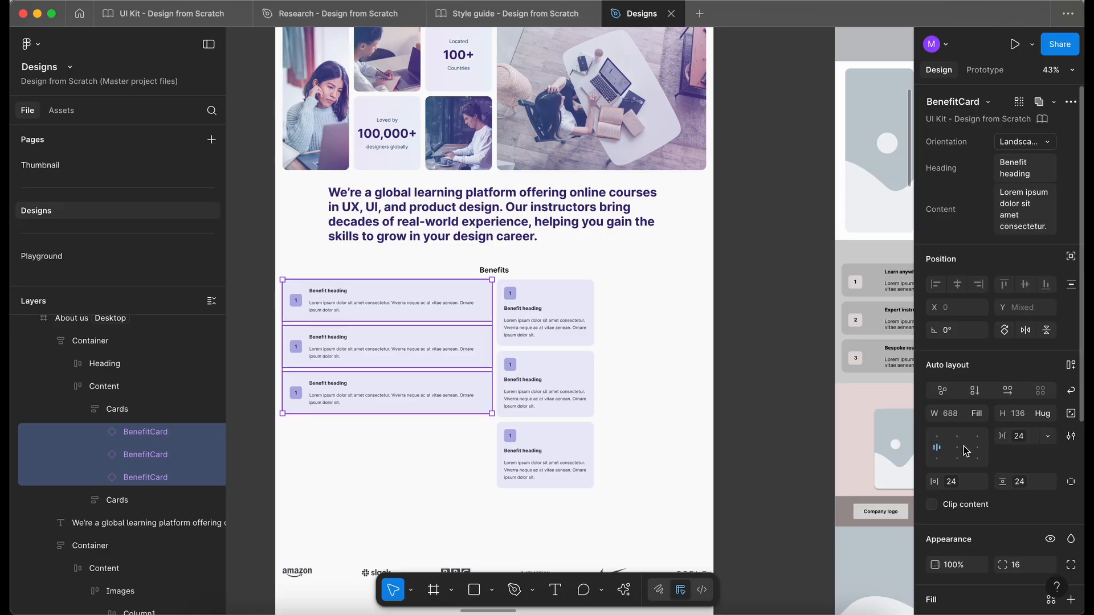
Apply spacing variables to the first Cards frame, with 16 for the gap and 0 for the padding.
left_click(435, 432)
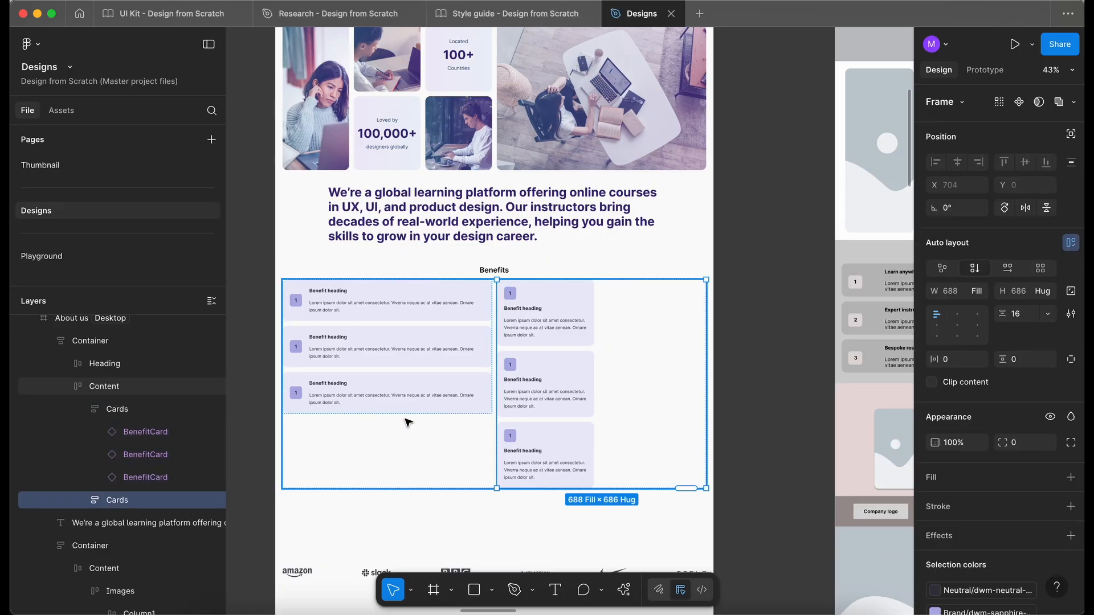
double_click(416, 398)
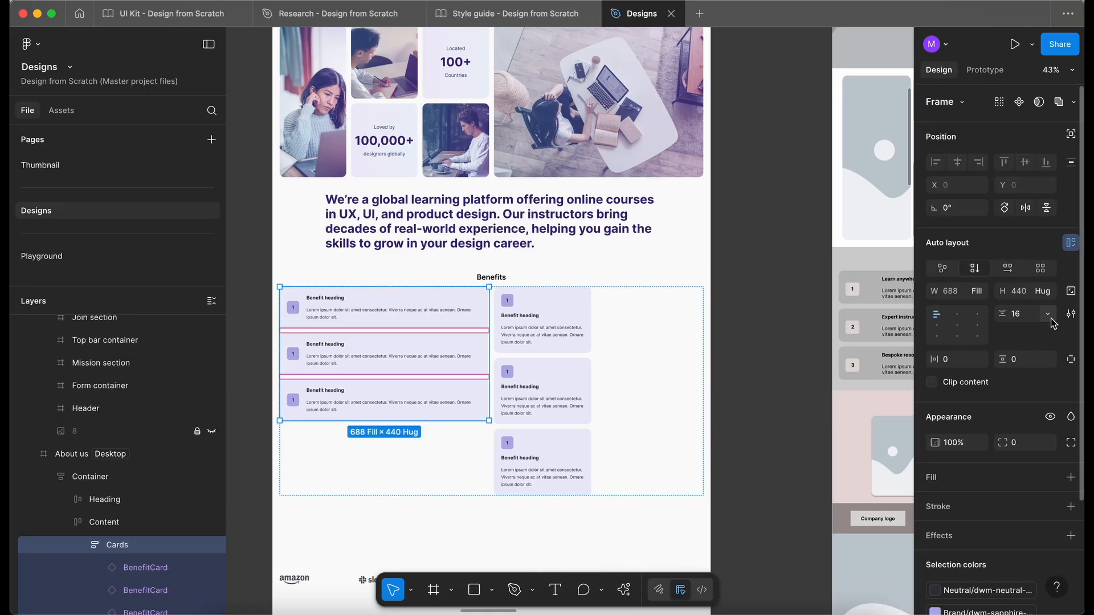
left_click(1048, 314)
left_click(977, 359)
key("Escape")
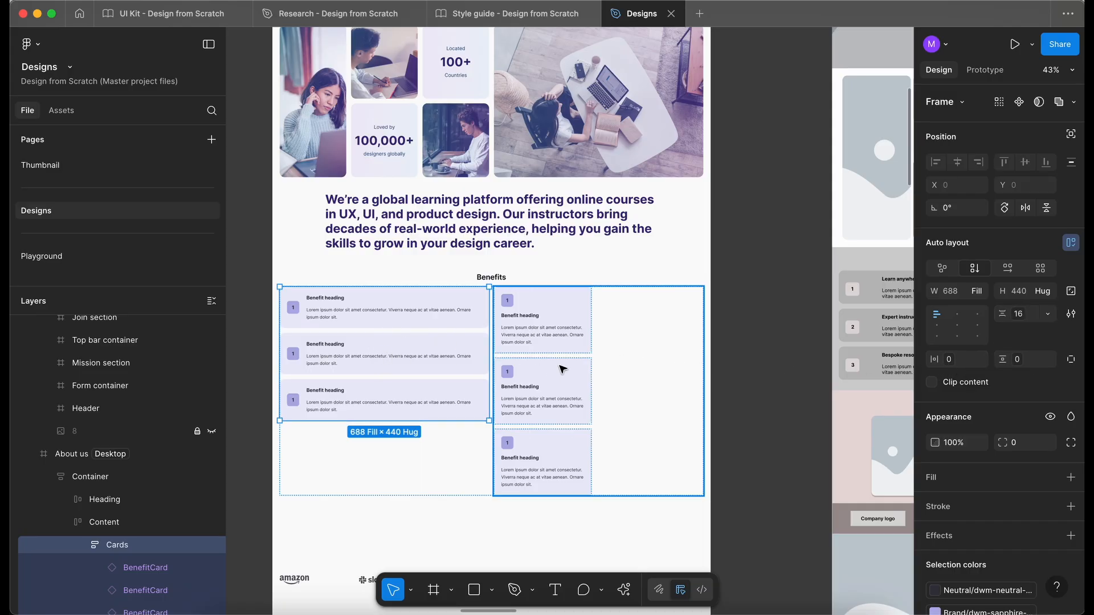
Duplicate the landscape Cards column and delete the old portrait Cards column.
left_click(562, 366)
left_click(394, 369)
key("super+d")
left_click(617, 386)
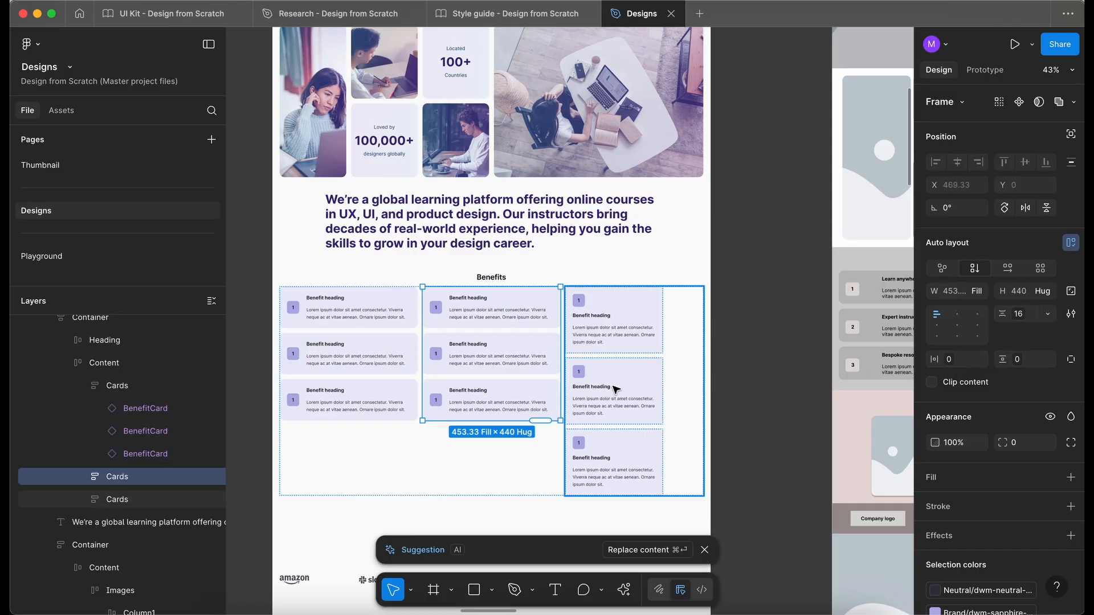
key("Delete")
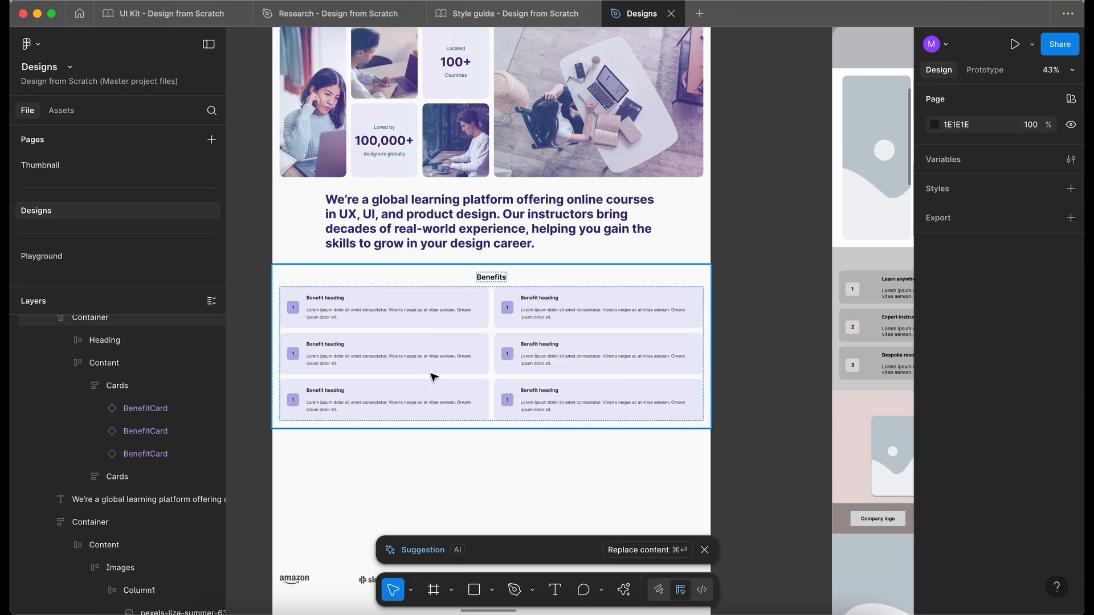
Compare the Benefits section with the wireframe and move its container up to Y 1149, closer to the intro paragraph.
scroll(434, 378, "down", 2)
scroll(434, 378, "right", 5)
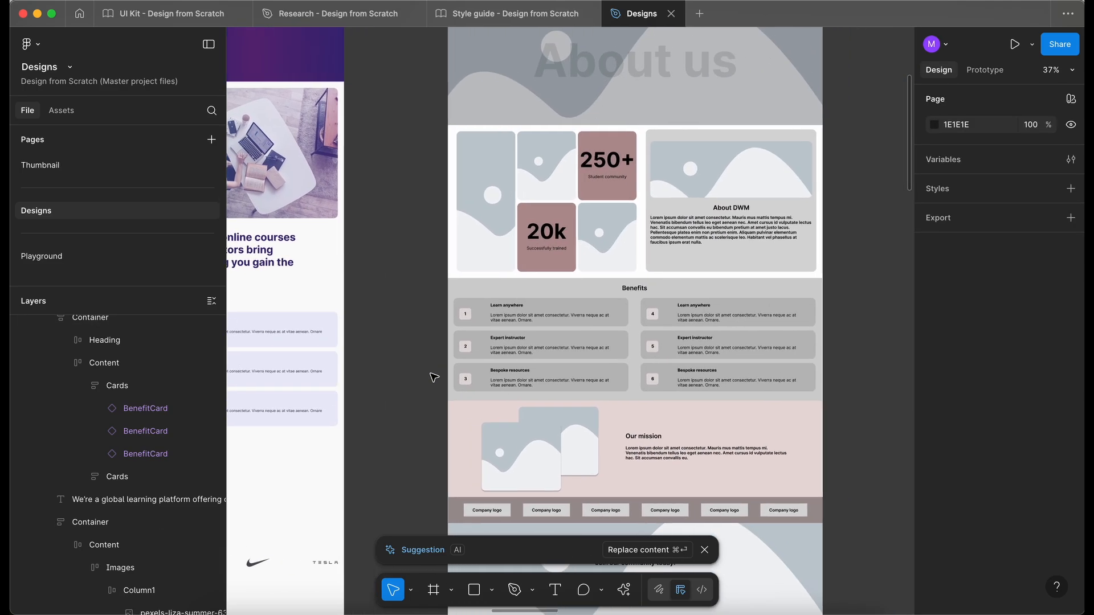
scroll(435, 378, "left", 4)
scroll(434, 377, "right", 5)
scroll(432, 374, "left", 8)
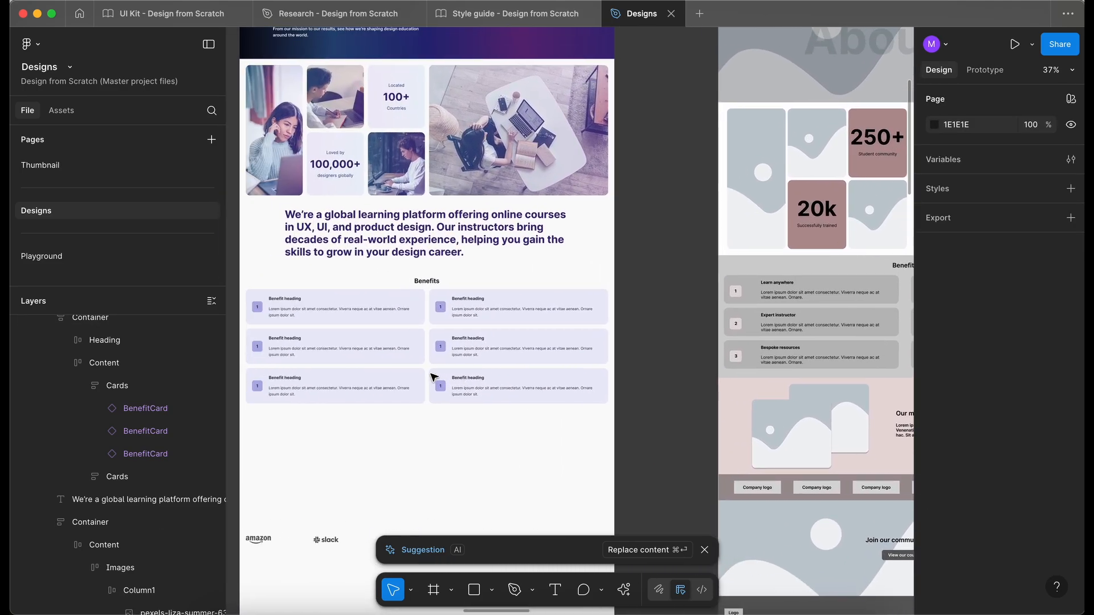
scroll(432, 374, "up", 2)
left_click(595, 338)
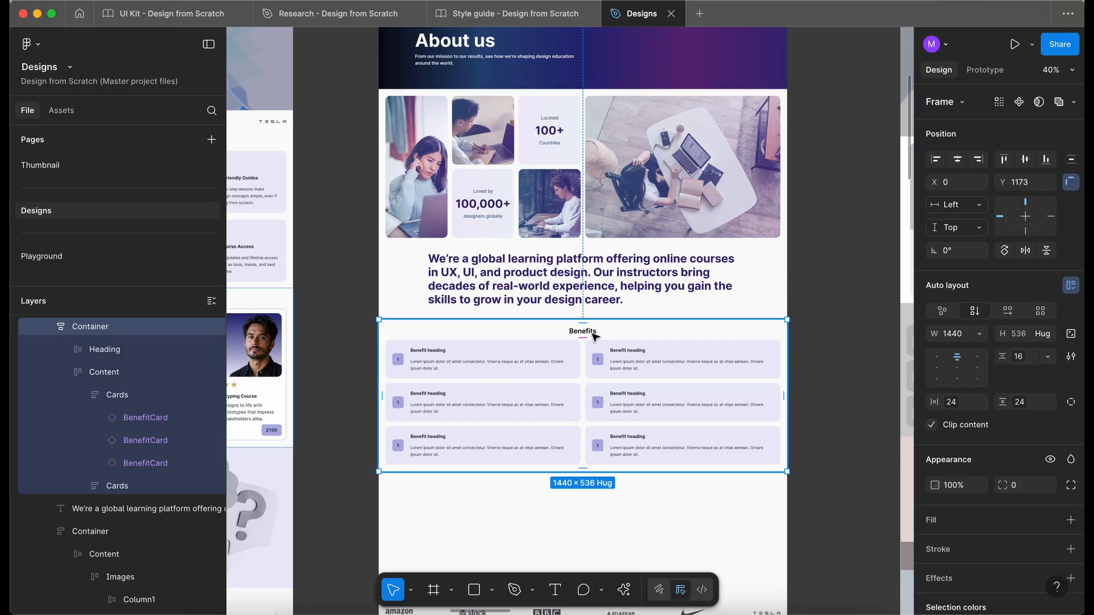
left_click_drag(617, 344, 602, 296)
scroll(603, 297, "up", 5)
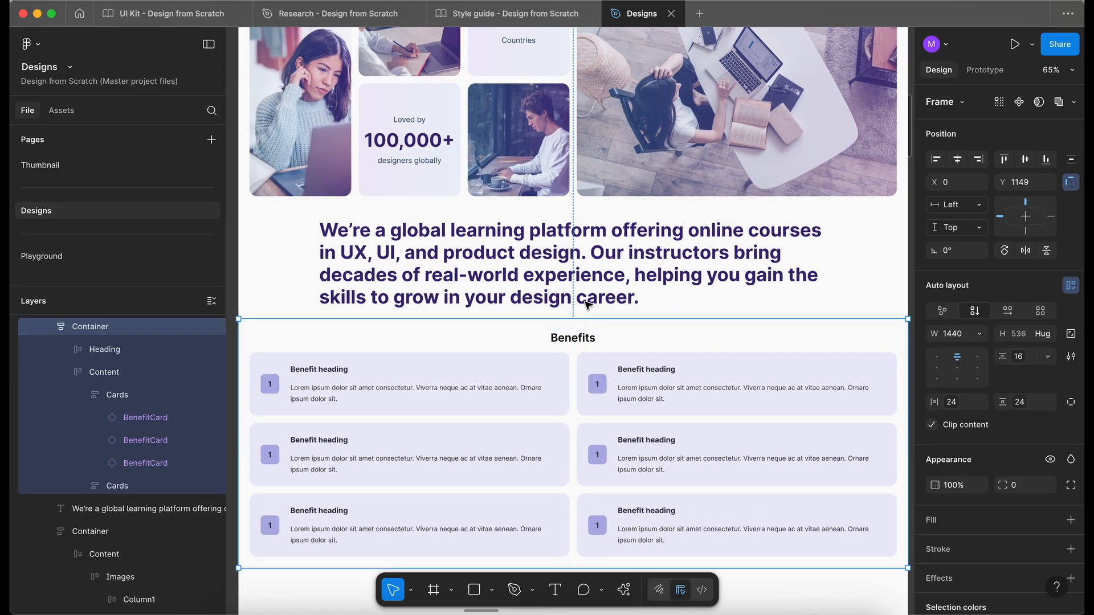
scroll(590, 299, "down", 4)
scroll(589, 299, "down", 1)
scroll(589, 299, "right", 1)
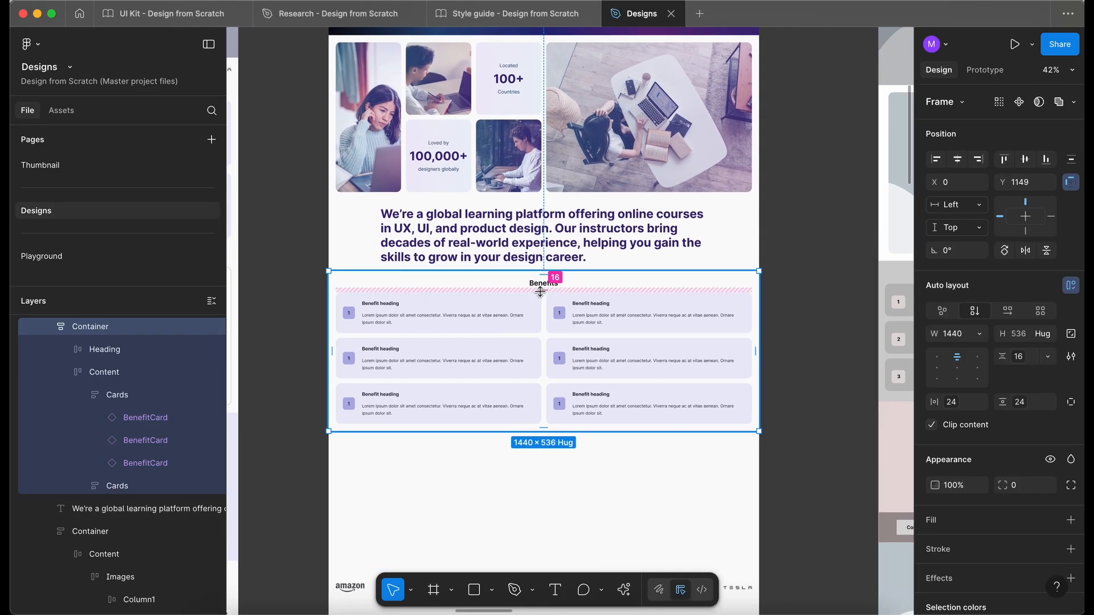
scroll(466, 403, "up", 2)
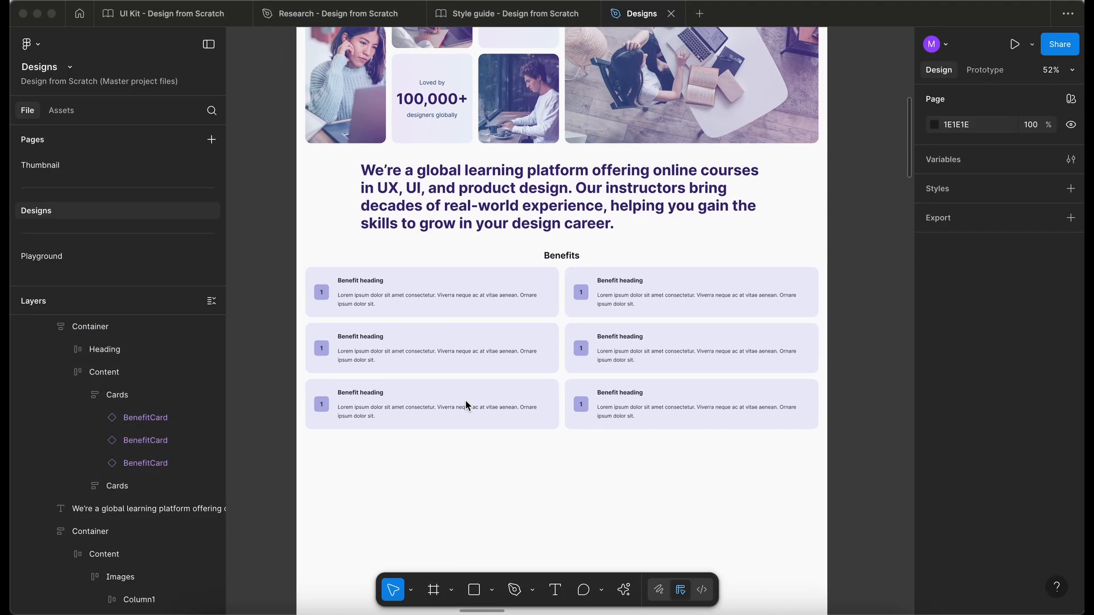
left_click(554, 462)
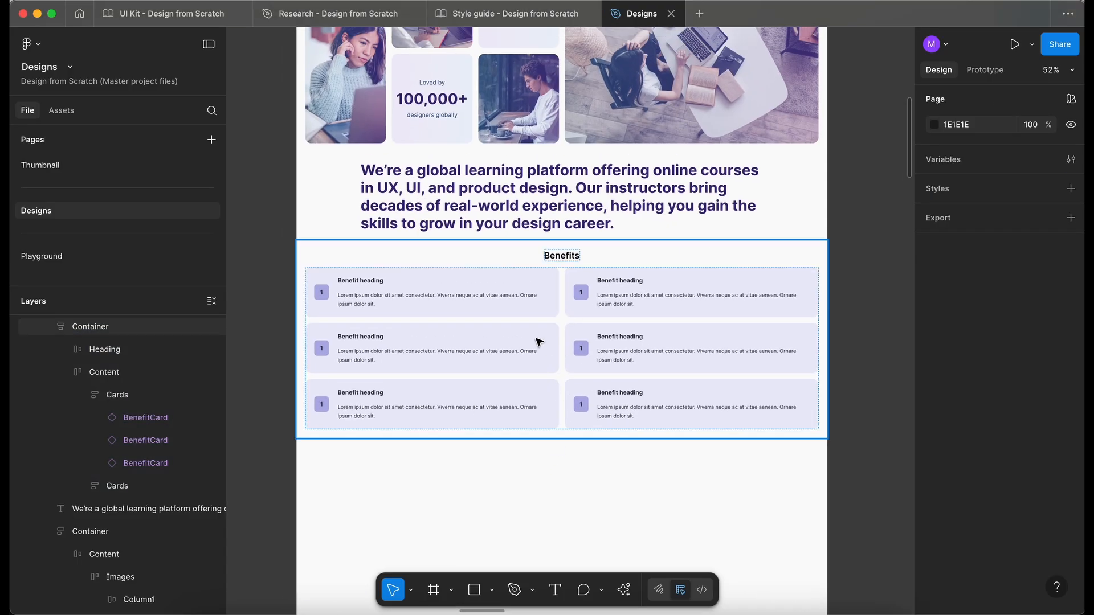
scroll(538, 344, "up", 2)
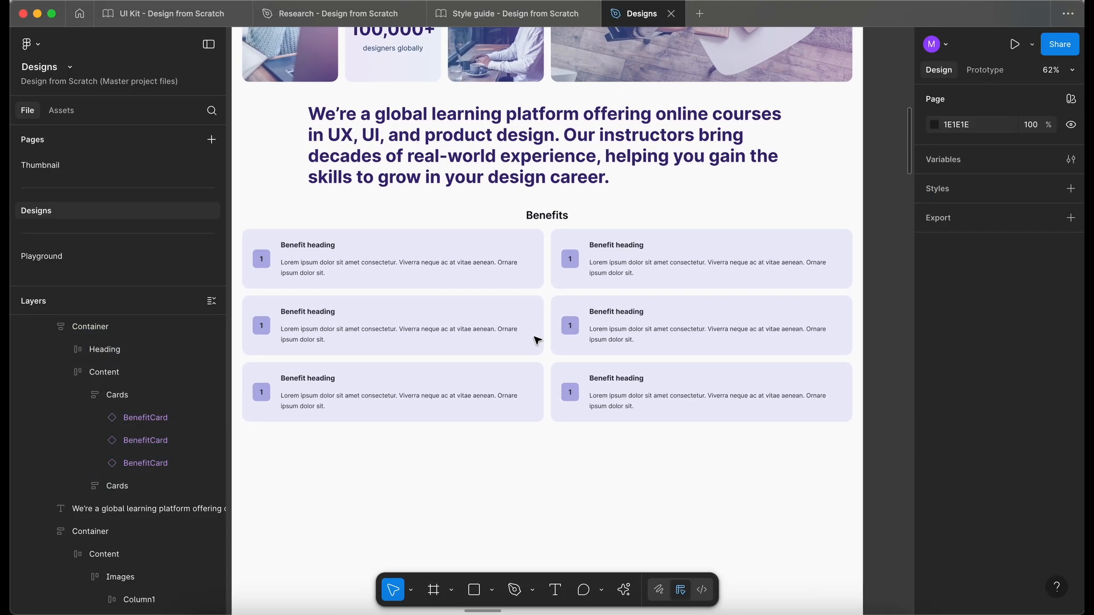
scroll(392, 273, "left", 2)
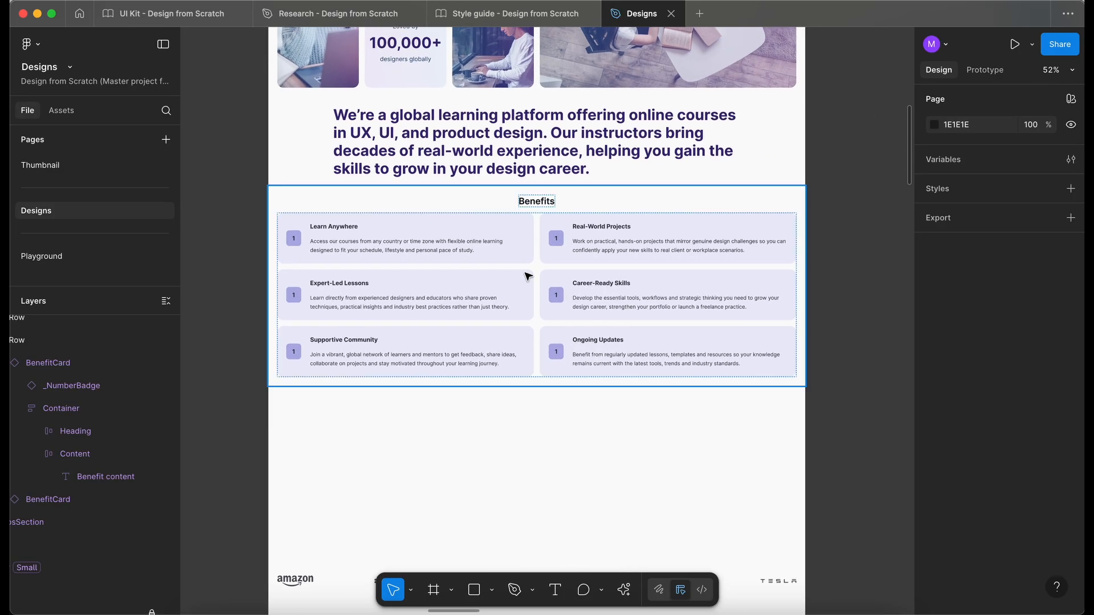
Set the card badge numbers: Real-World Projects 2, Expert-Led Lessons 3, Career-Ready Skills 4, Supportive Community 5 and Ongoing Updates 6.
double_click(524, 247)
double_click(513, 248)
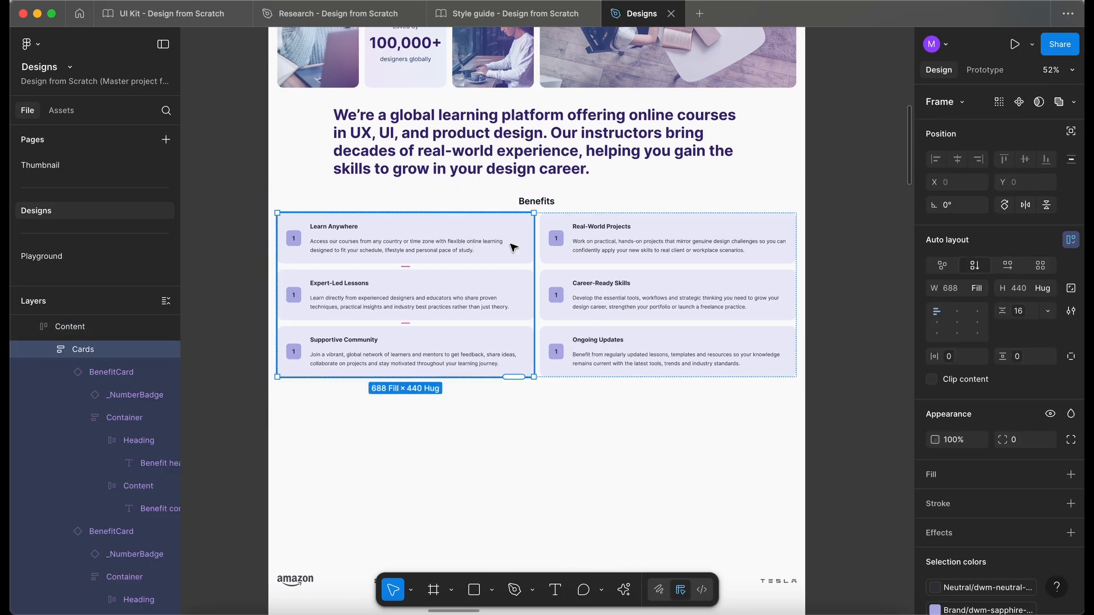
double_click(512, 247)
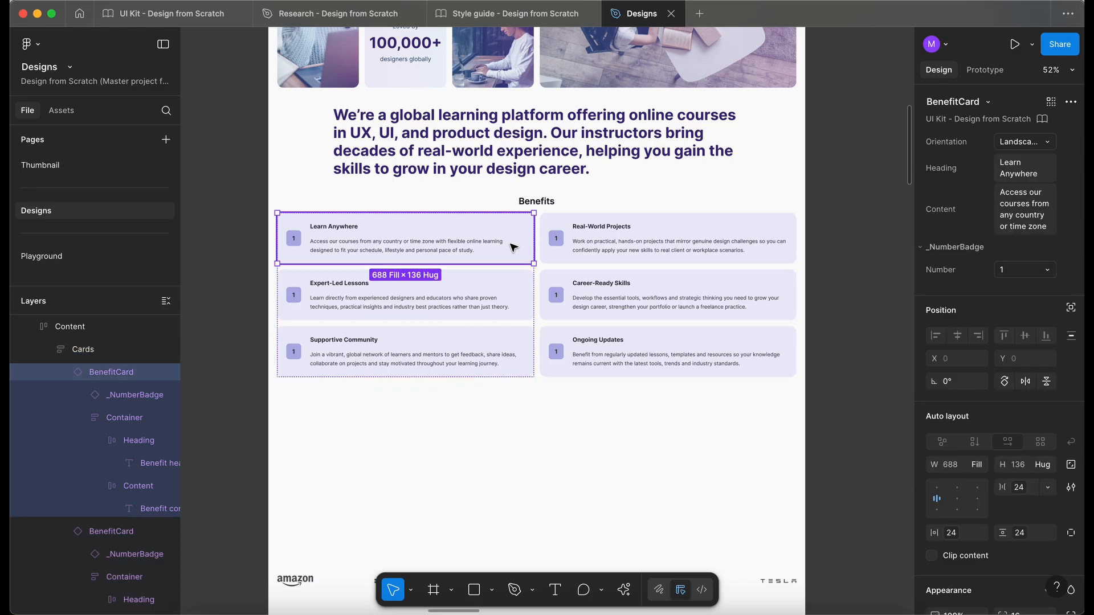
left_click(676, 251)
left_click(1026, 271)
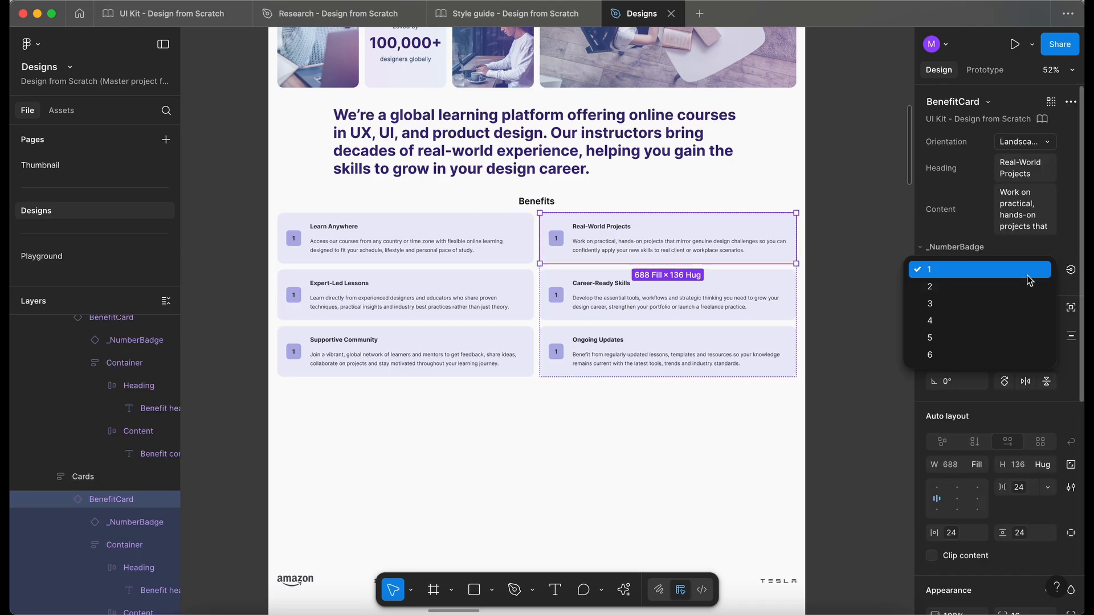
left_click(967, 285)
left_click(465, 298)
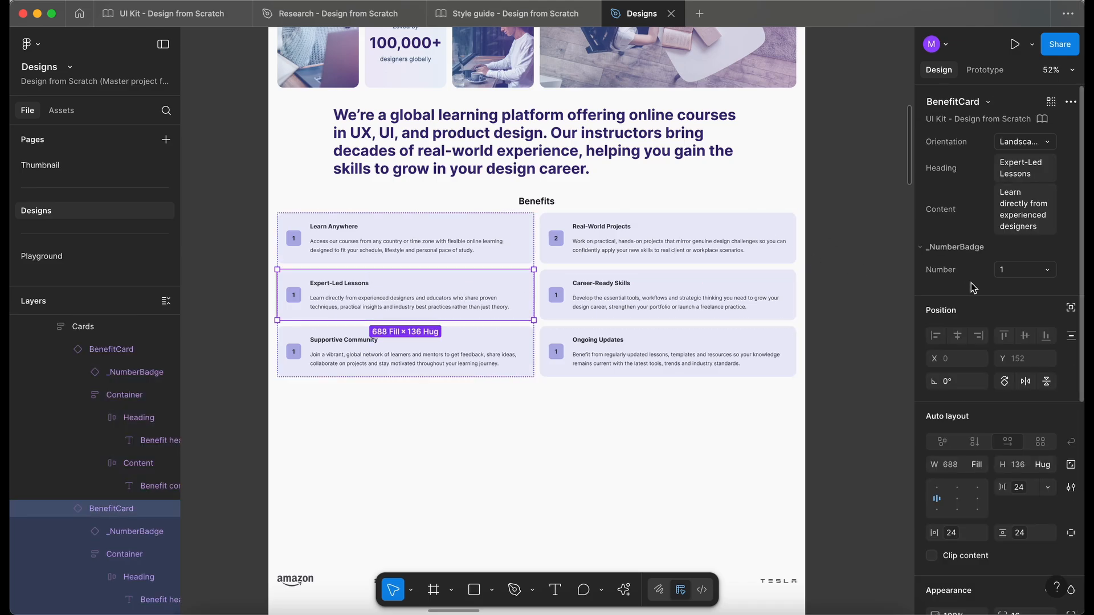
left_click(1033, 270)
left_click(982, 302)
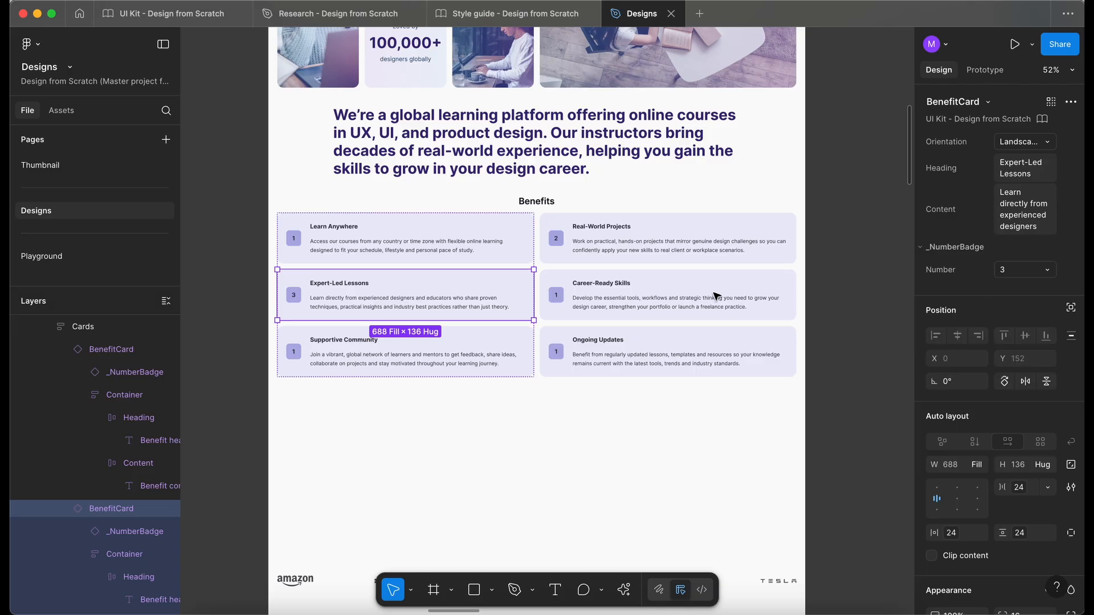
left_click(667, 302)
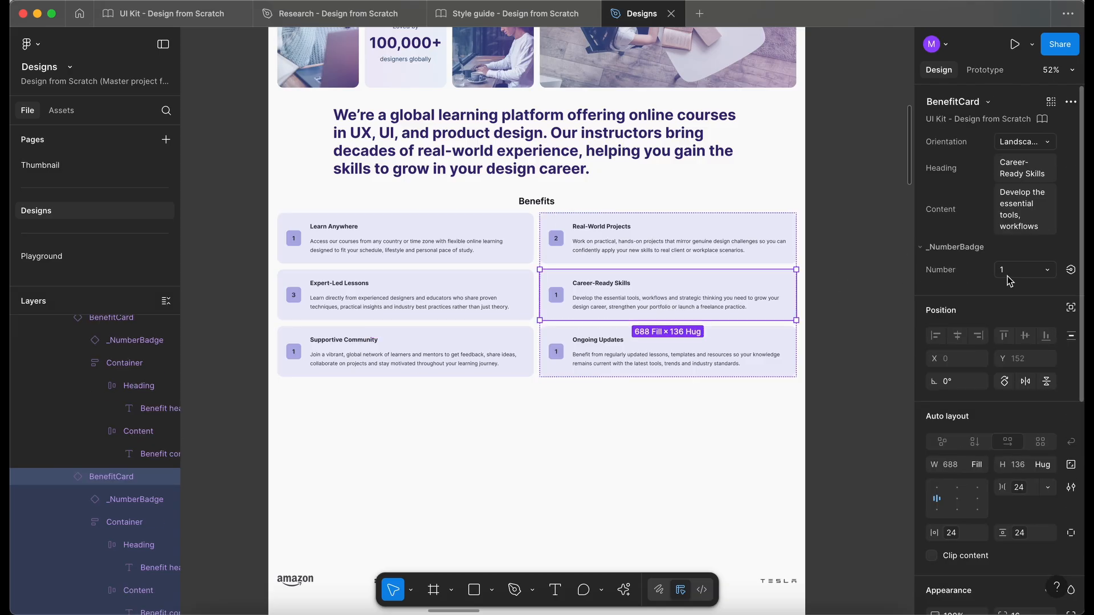
left_click(671, 434)
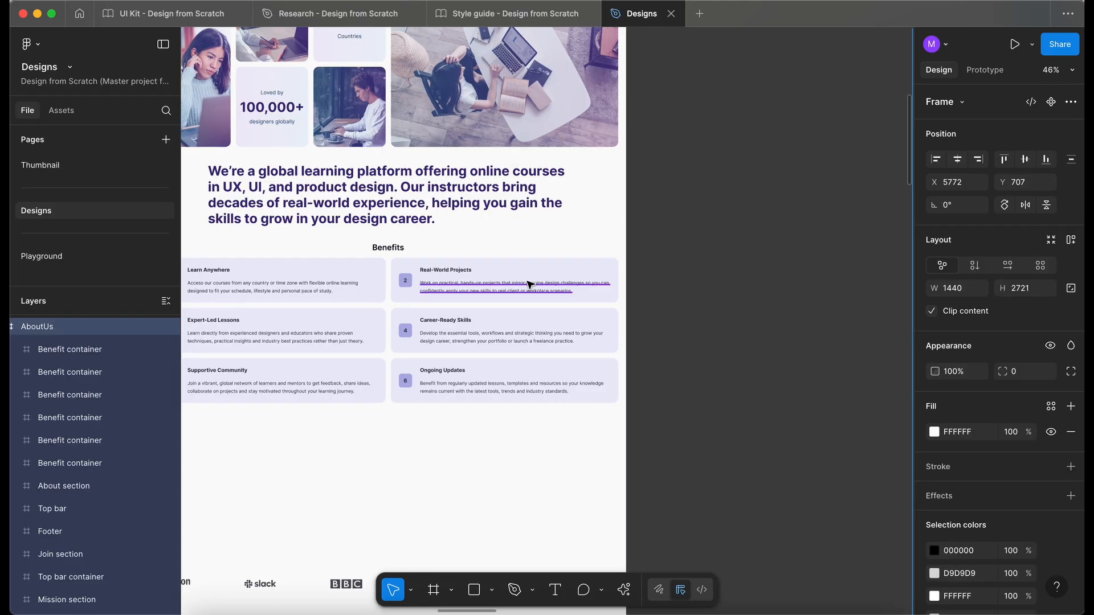
Place a copy of the Real-World Projects BenefitCard on the empty canvas beside the About us frame.
left_click(531, 284, "super")
left_click(559, 268, "super")
left_click(643, 258)
double_click(560, 265)
left_click(552, 274)
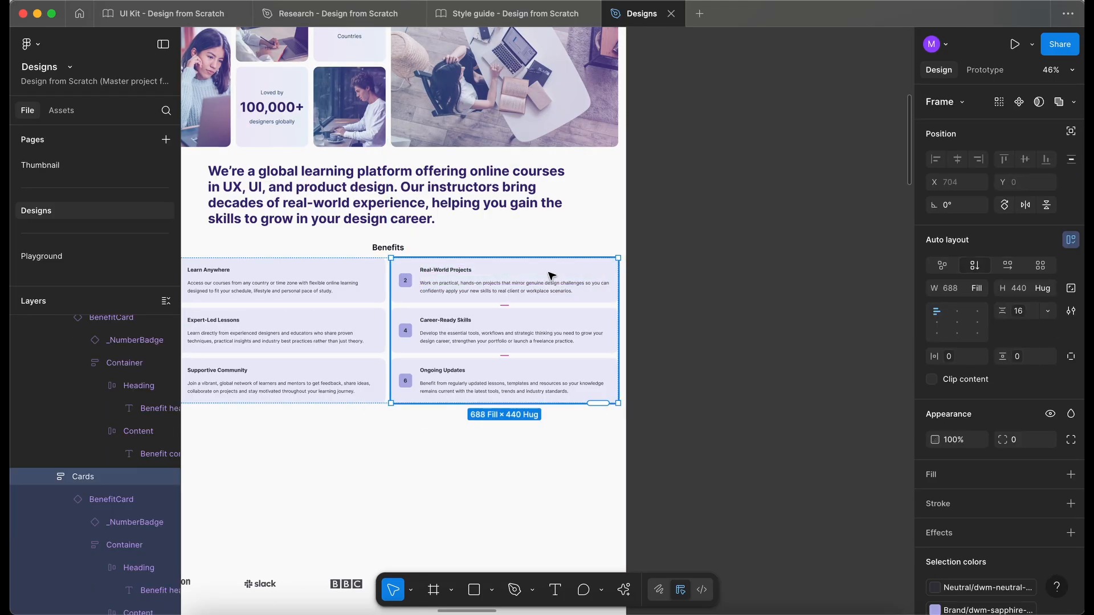
left_click_drag(553, 274, 832, 278)
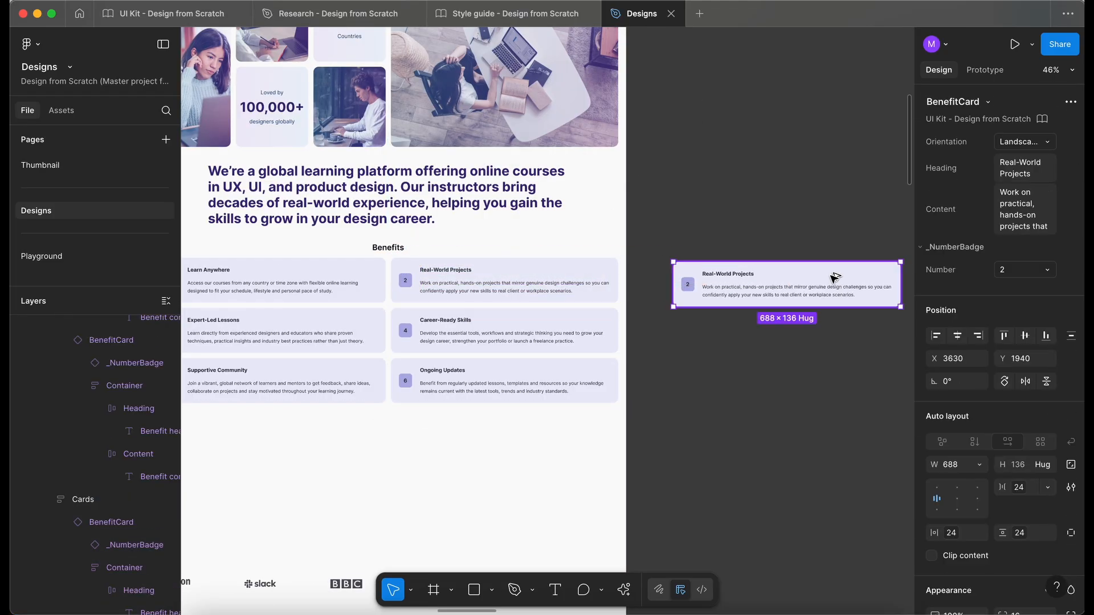
scroll(832, 276, "right", 3)
scroll(634, 287, "up", 3, "ctrl")
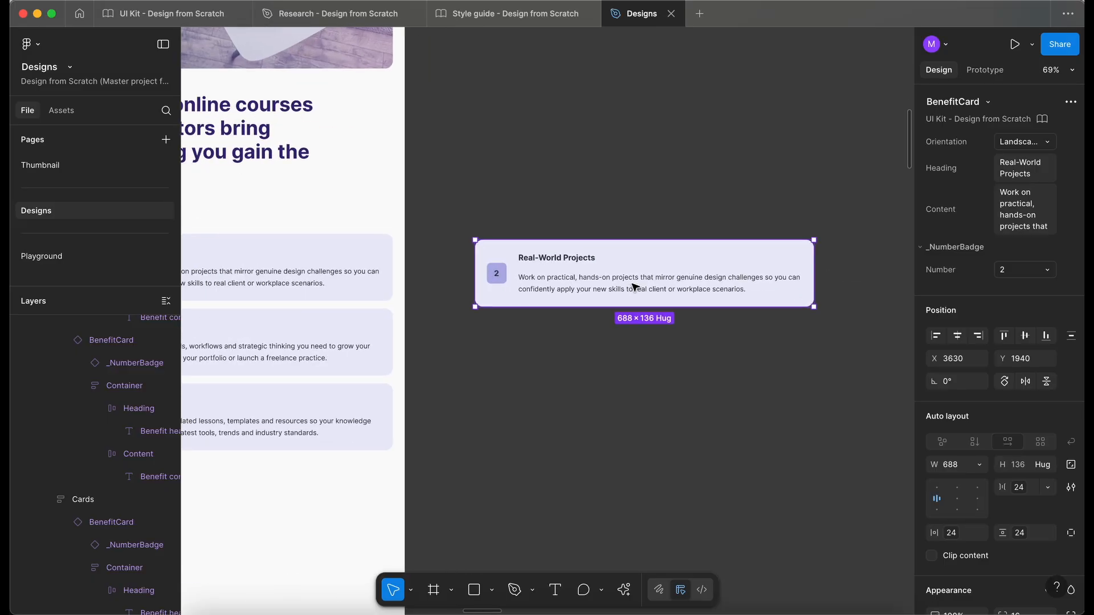
Set the gap between the heading and content in the card copy's text container to 8.
left_click(631, 283)
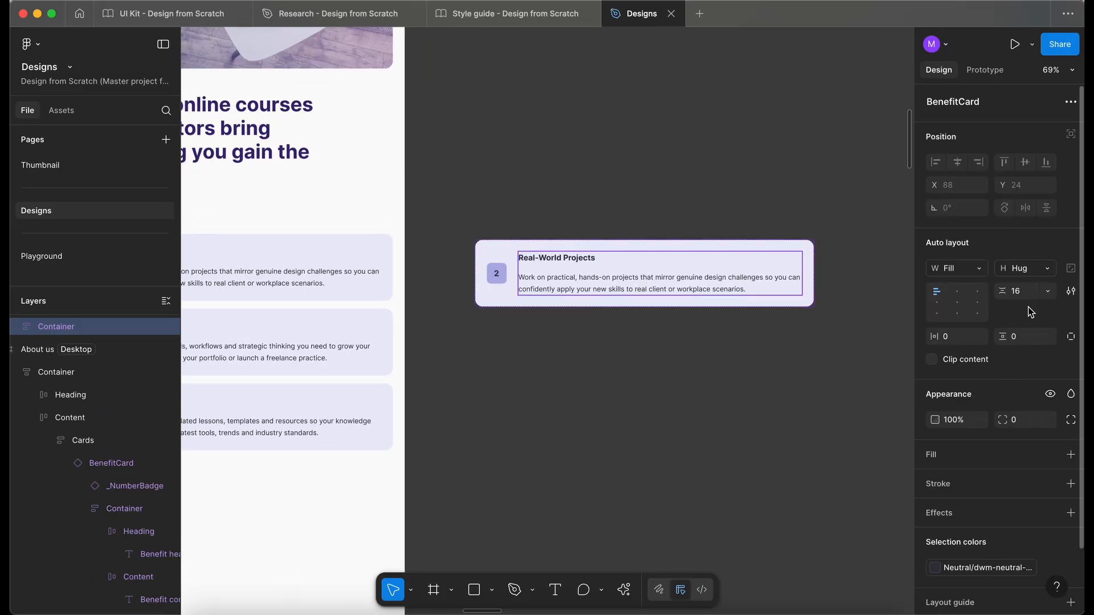
left_click(1020, 292)
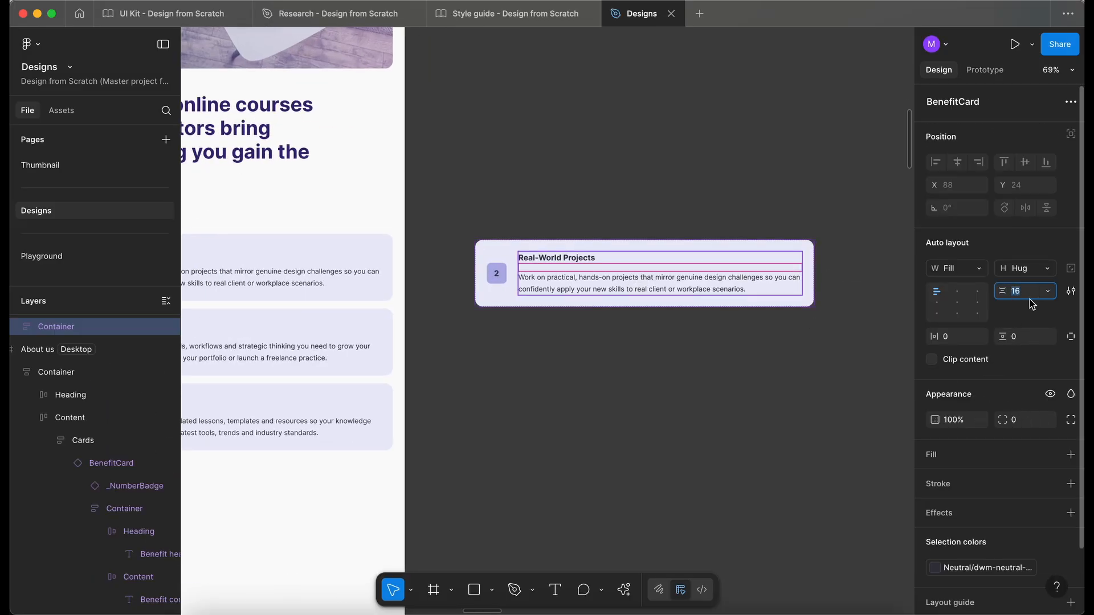
type("8")
key("Return")
left_click(685, 336)
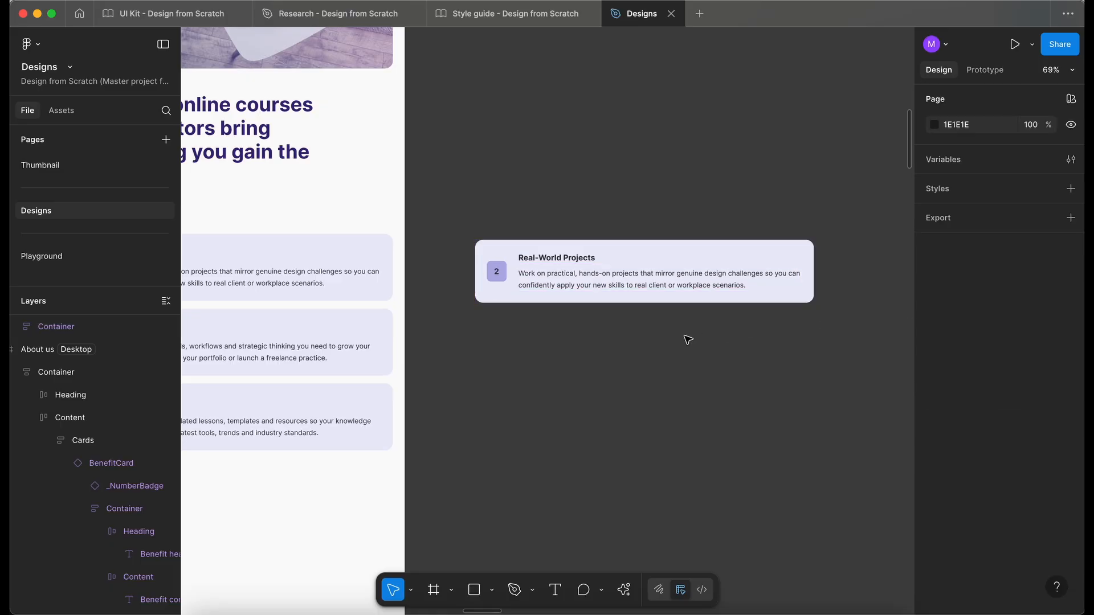
Inspect the tighter spacing in the card copy, delete the copy and return to the Benefits section.
scroll(624, 275, "up", 2)
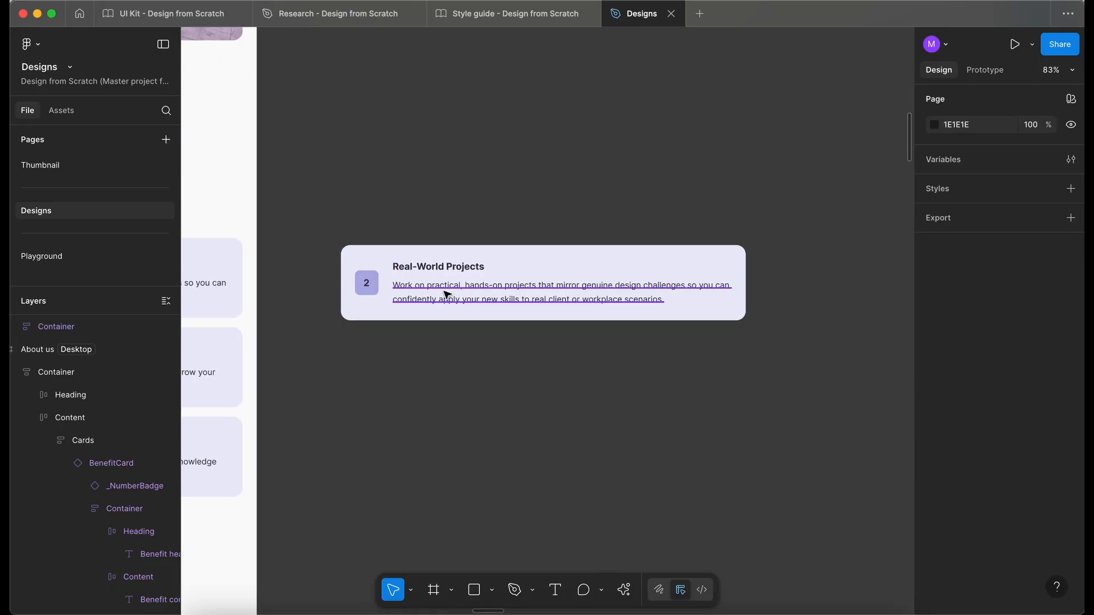
left_click(448, 294)
left_click(451, 371)
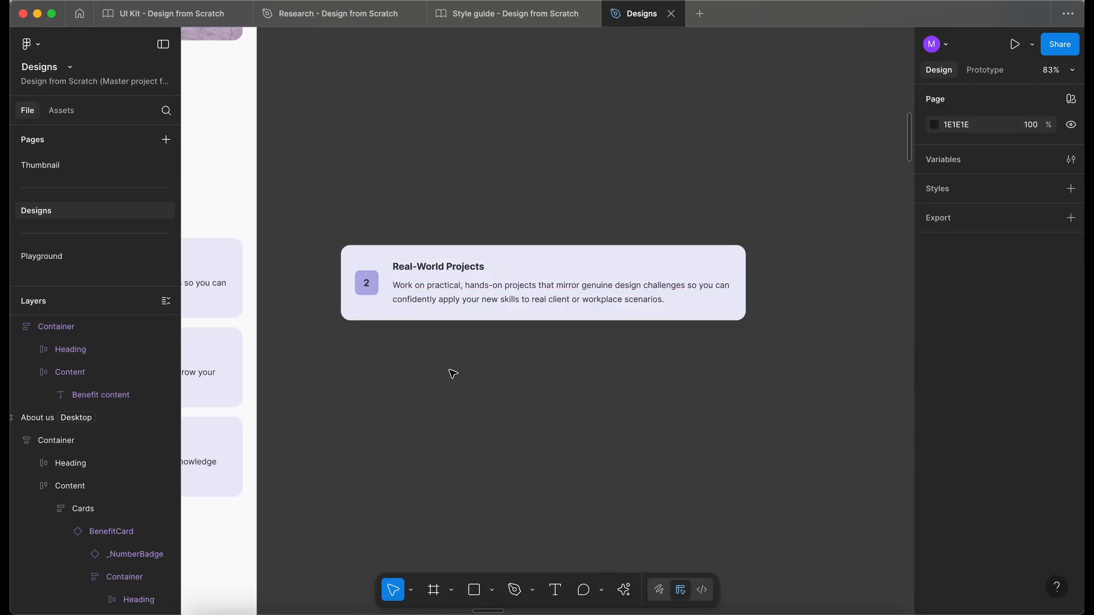
scroll(454, 353, "down", 5)
scroll(454, 354, "up", 2)
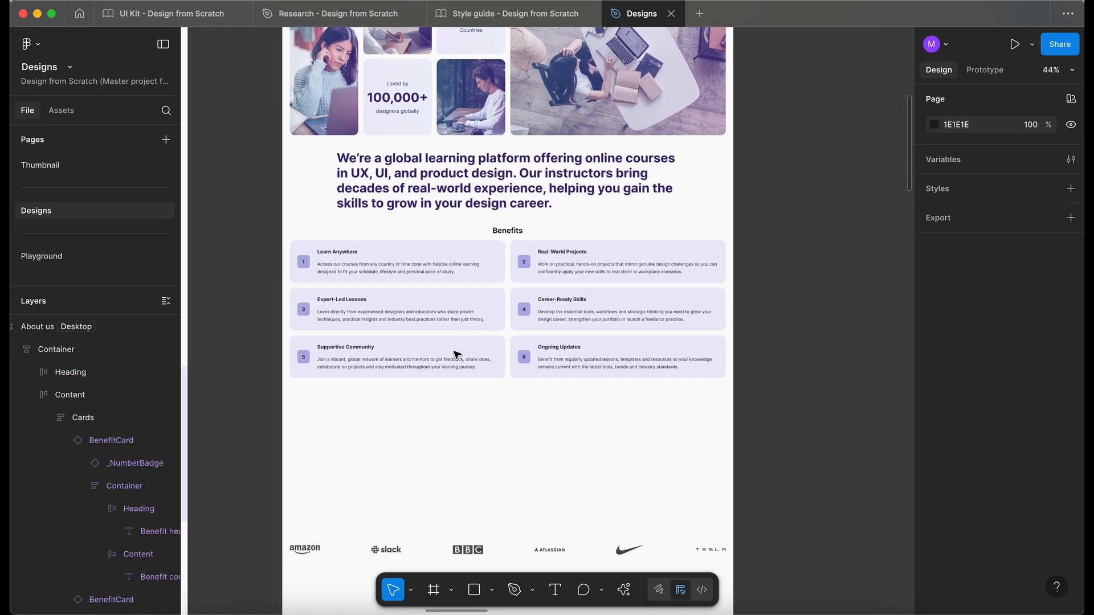
scroll(454, 353, "up", 1)
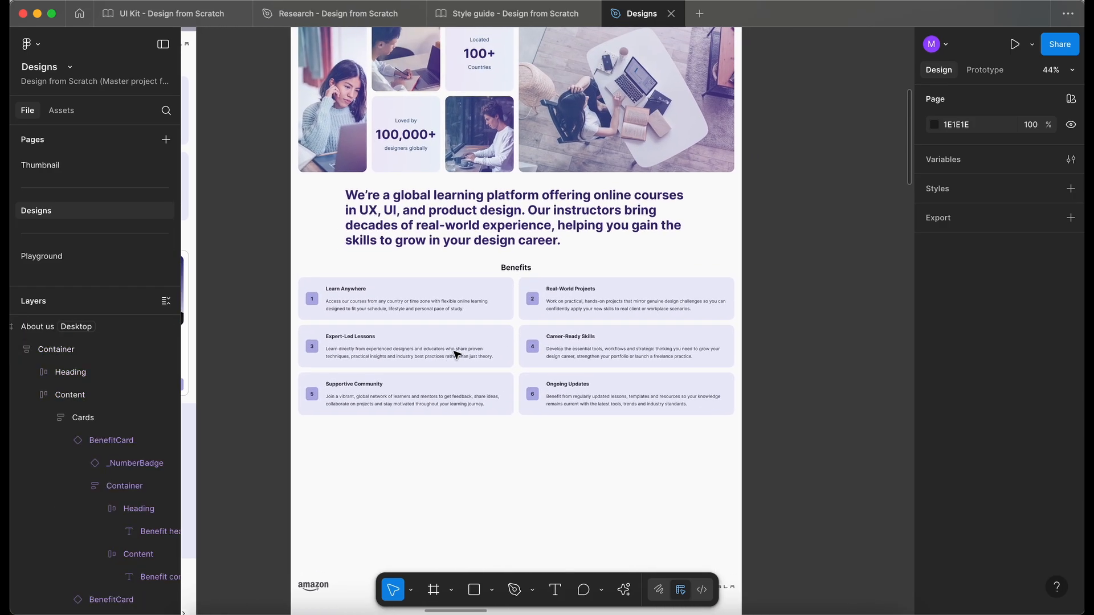
Switch to the UI Kit file, open its Benefit card page and unlock the Benefit card frame.
left_click(178, 18)
scroll(73, 289, "down", 3)
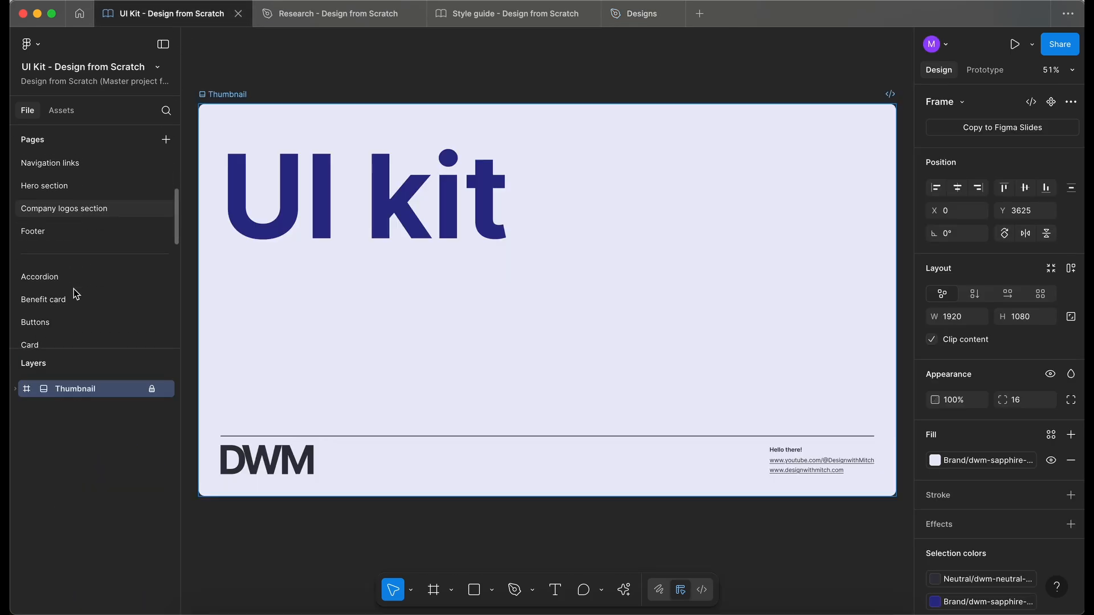
left_click(64, 254)
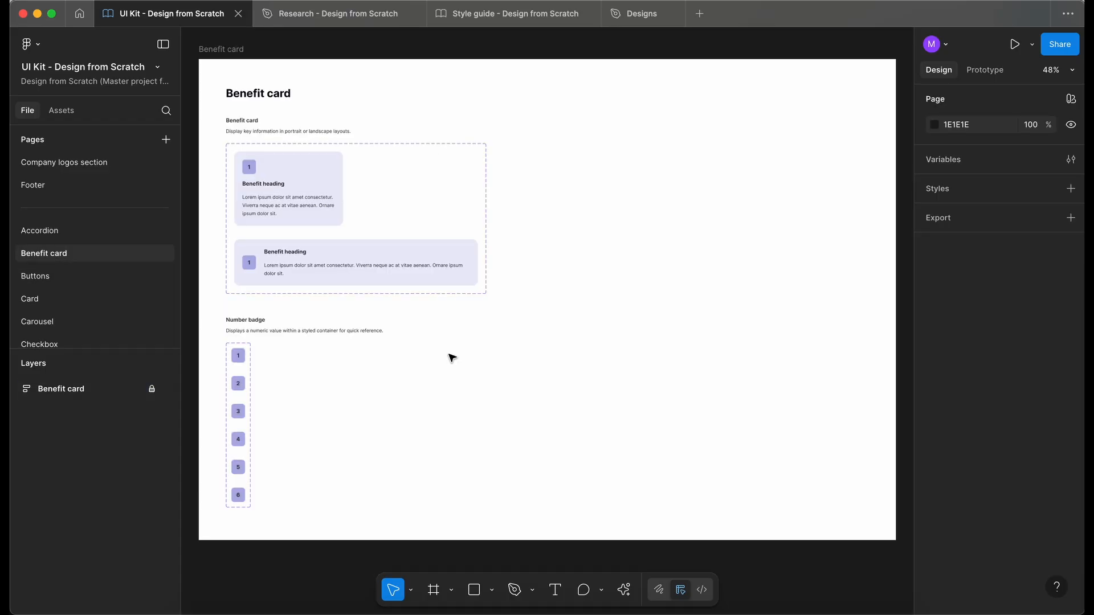
scroll(431, 243, "up", 1)
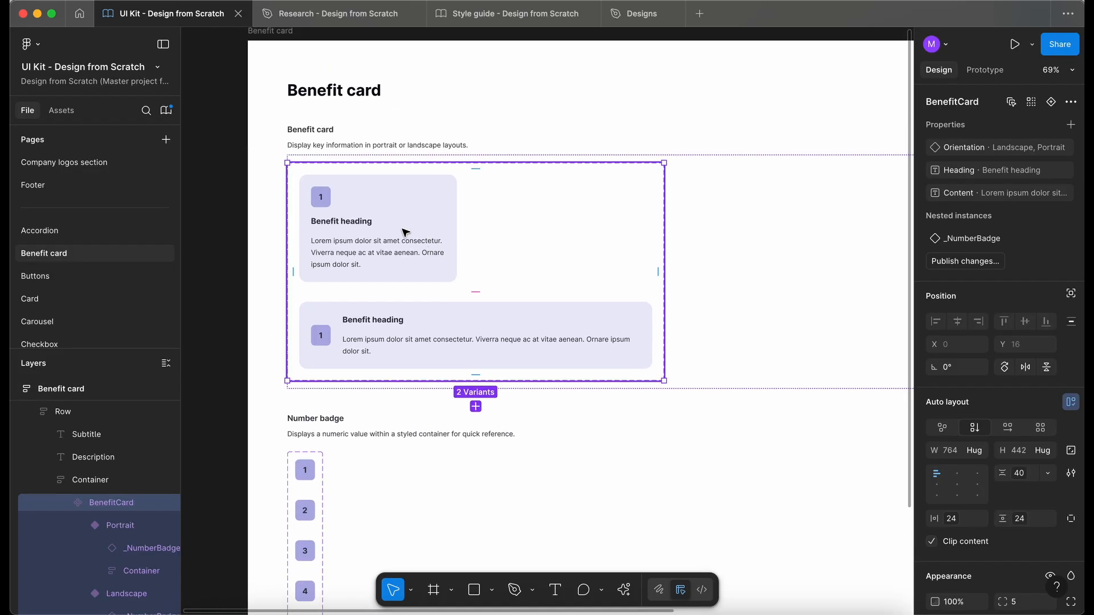
In the Portrait variant's text container, apply the 8px variable to the gap and the 0px variable to both paddings.
left_click(405, 233)
left_click(360, 234)
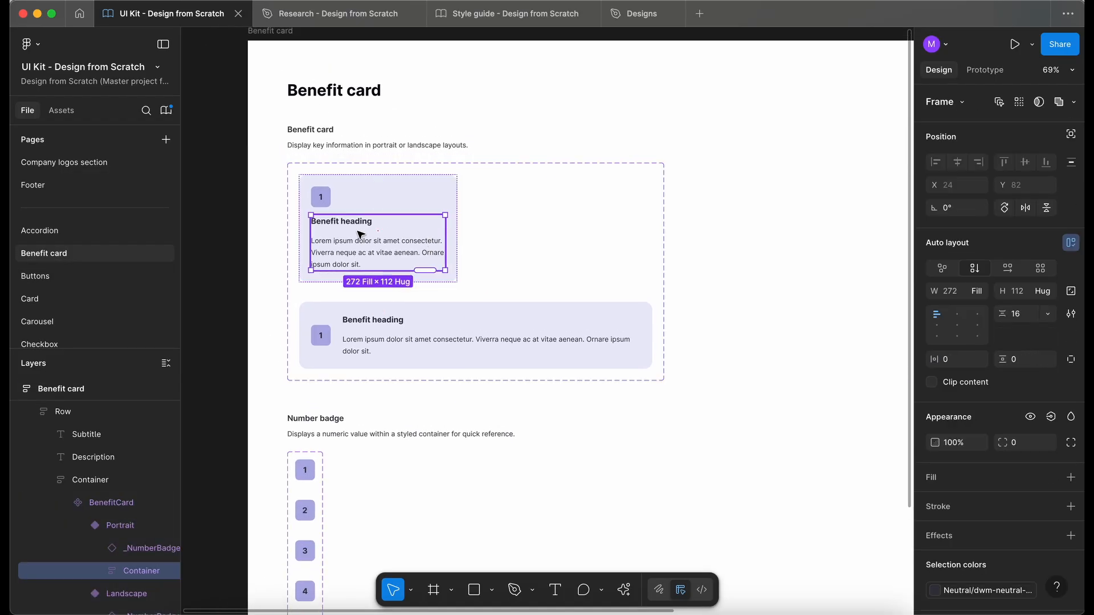
left_click(1049, 315)
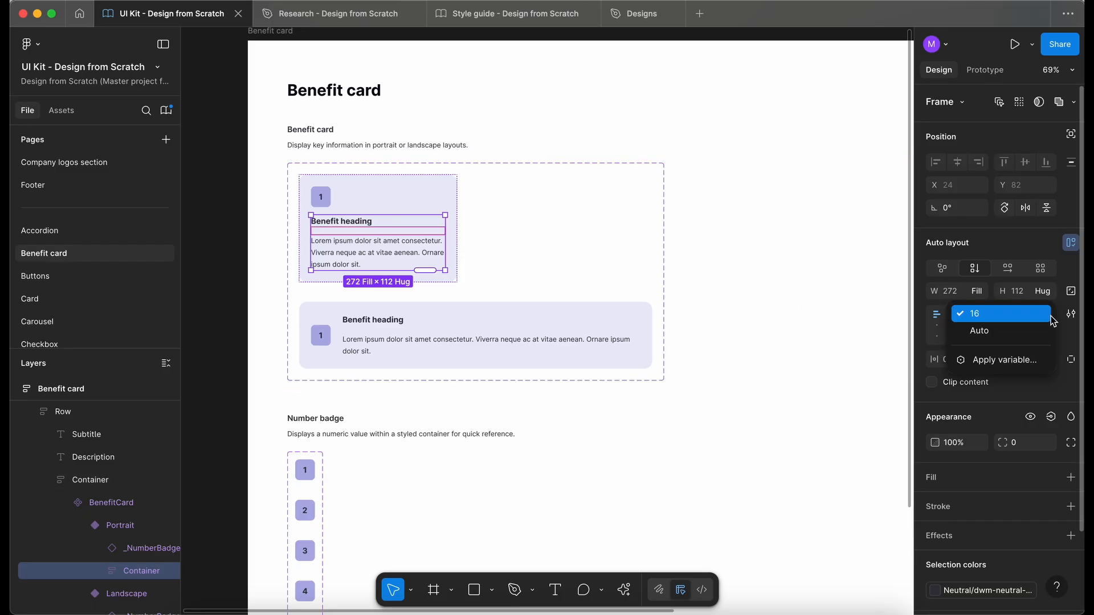
left_click(1023, 359)
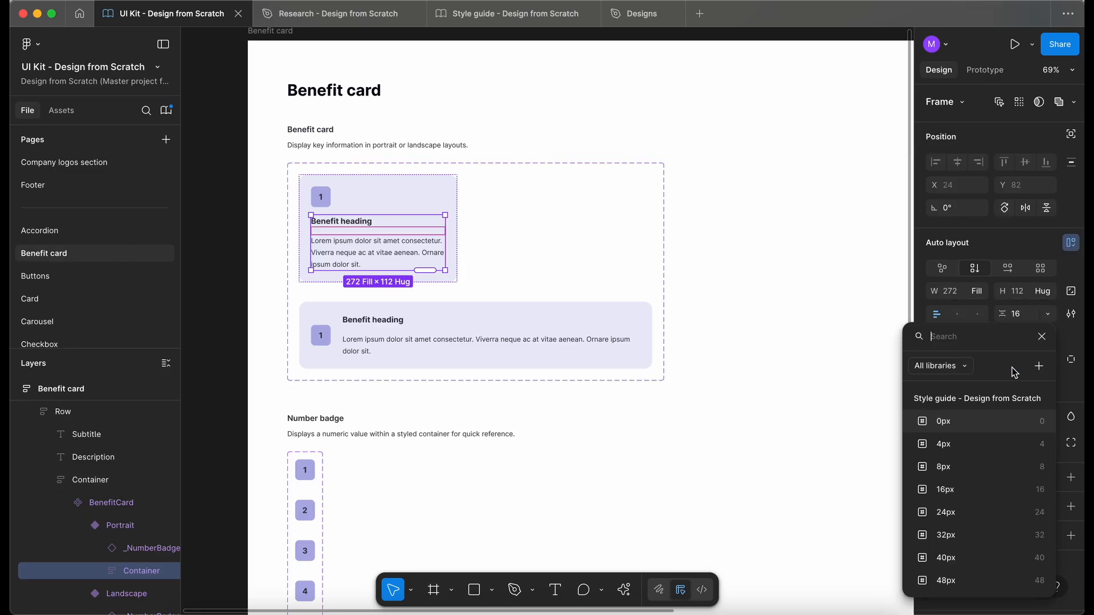
left_click(950, 467)
left_click(981, 360)
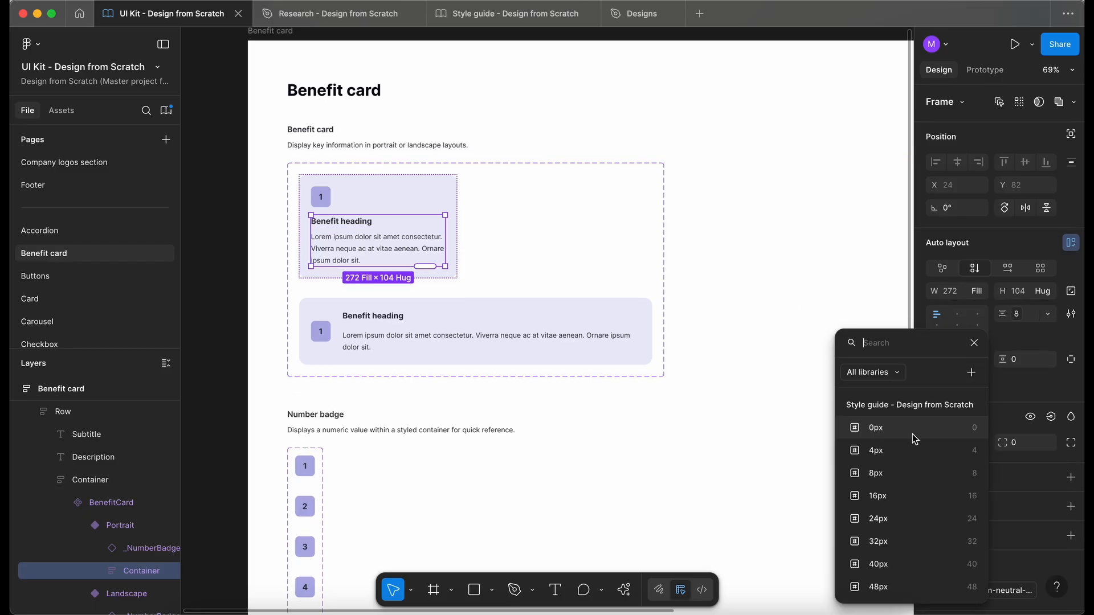
left_click(882, 434)
left_click(1049, 359)
left_click(943, 436)
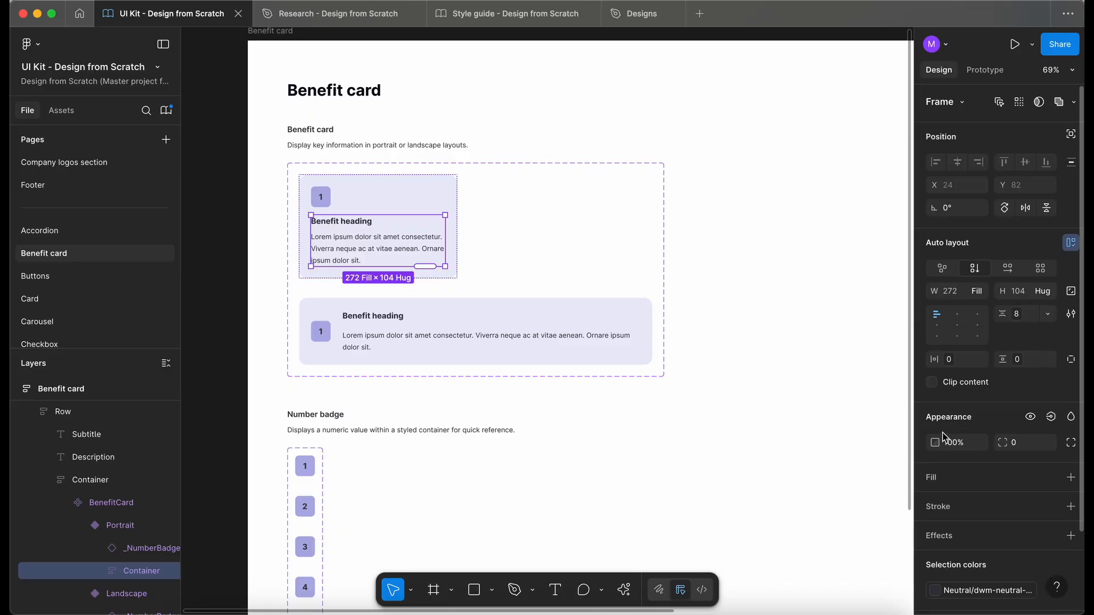
In the Landscape variant's text container, apply the 8px variable to the gap and the 0px variable to the padding.
left_click(450, 313)
left_click(448, 314)
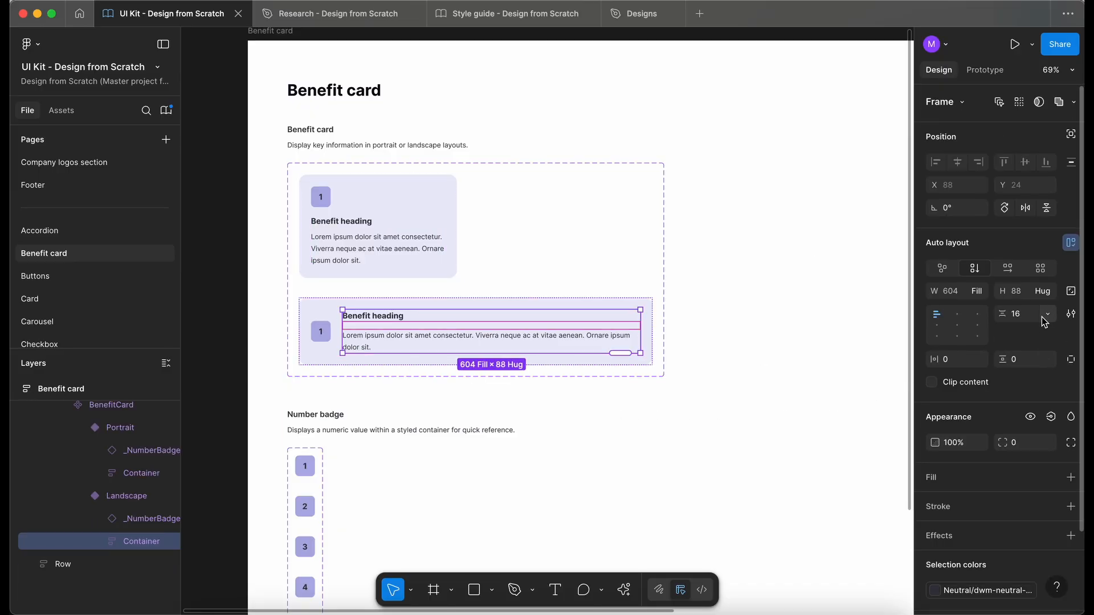
left_click(1044, 321)
left_click(1021, 364)
left_click(954, 483)
left_click(1018, 314)
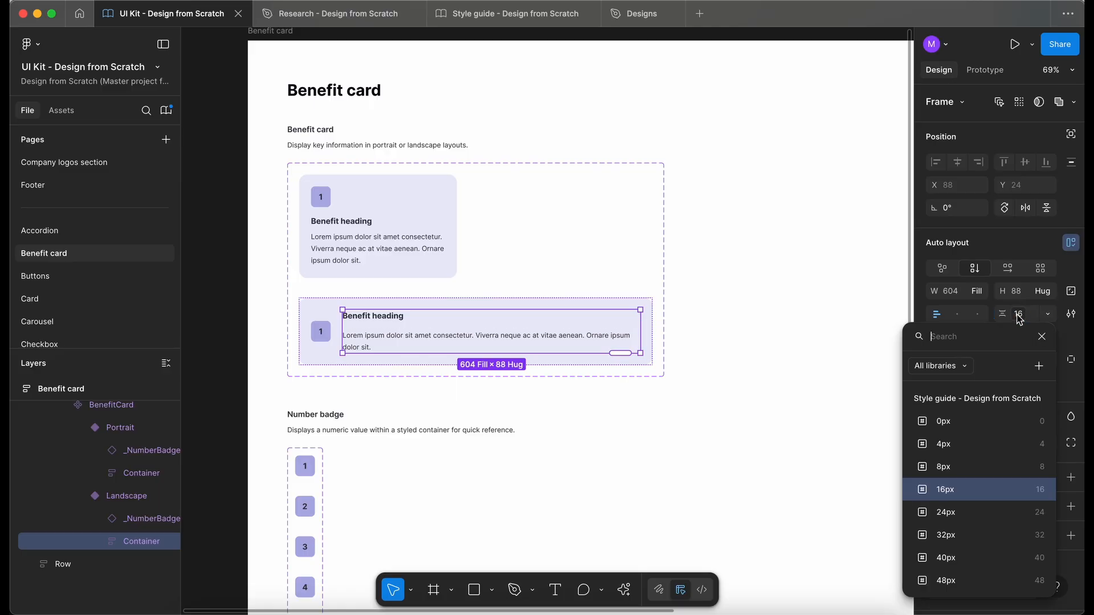
left_click(940, 468)
left_click(978, 361)
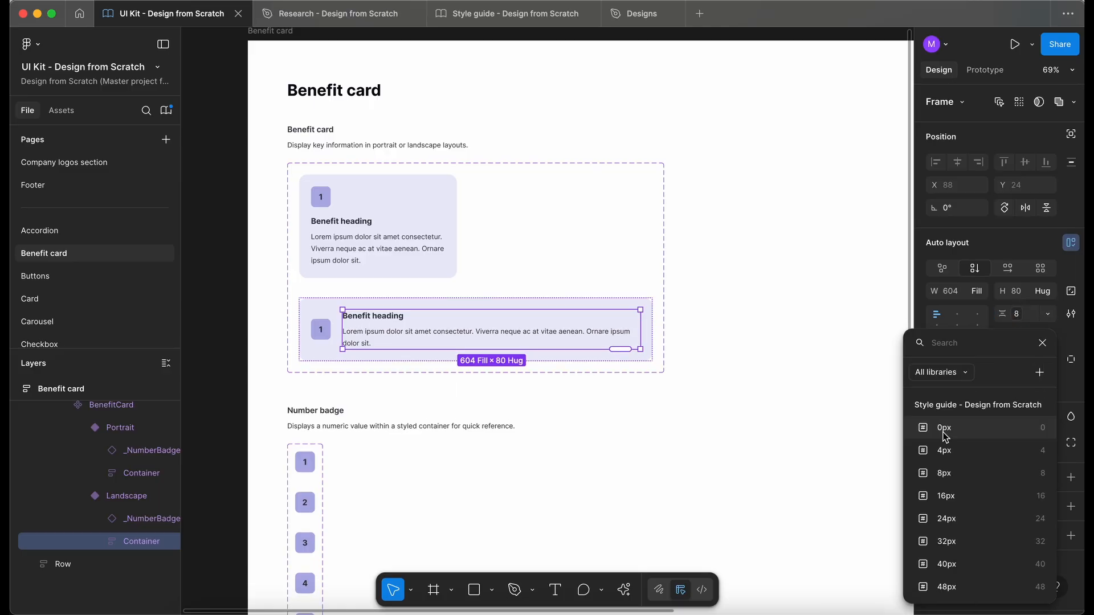
left_click(944, 436)
Collapse the Benefit card frame's layers and lock the frame.
left_click(239, 422)
scroll(238, 424, "down", 3)
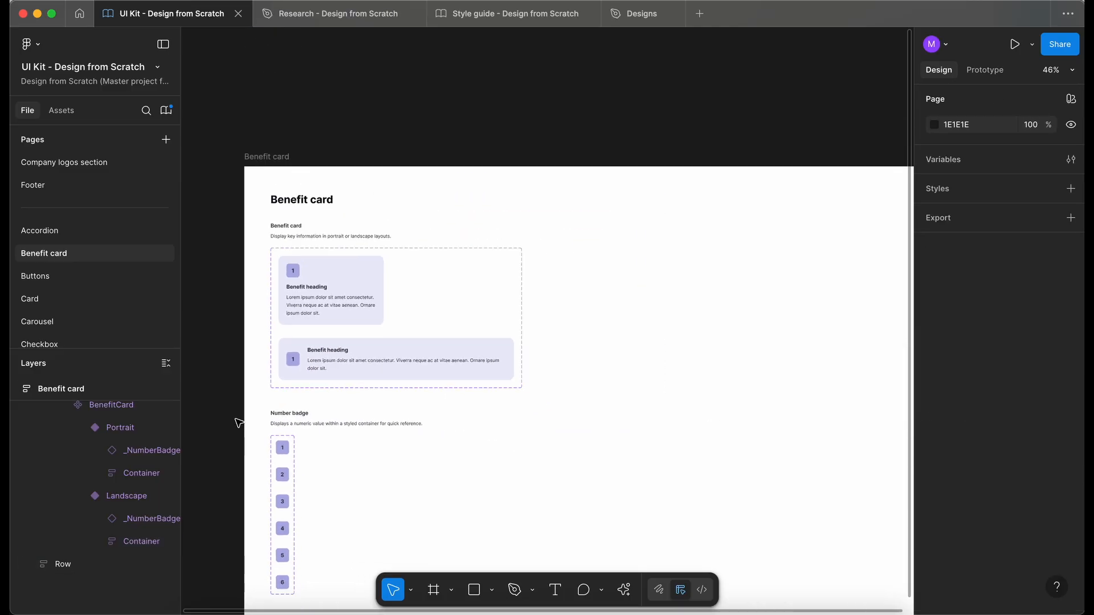
scroll(238, 423, "down", 3)
scroll(238, 423, "left", 1)
scroll(91, 484, "up", 3)
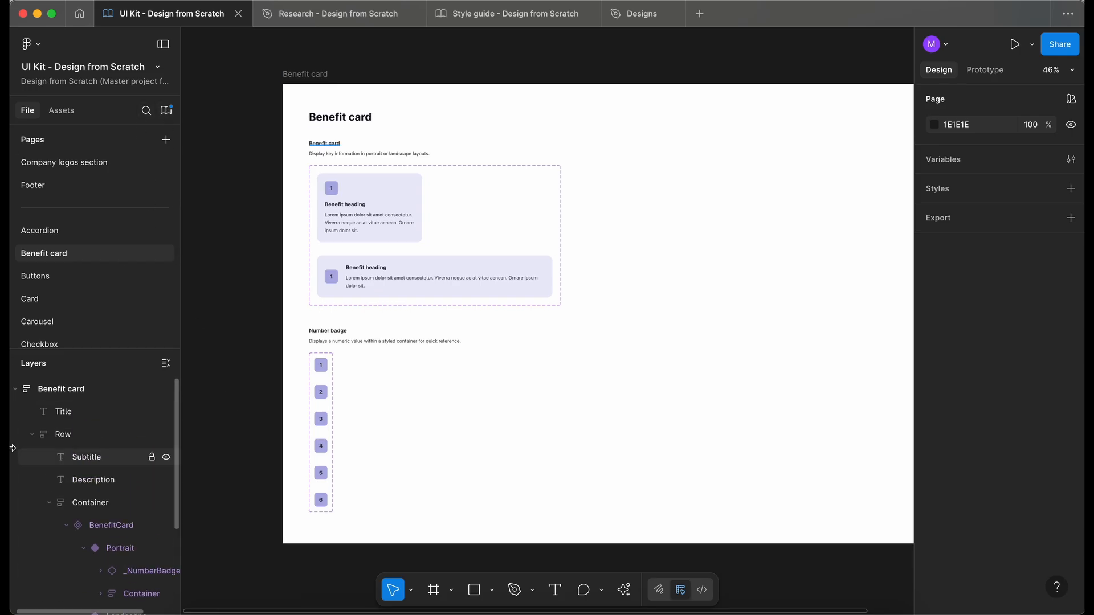
left_click(15, 389)
left_click(151, 388)
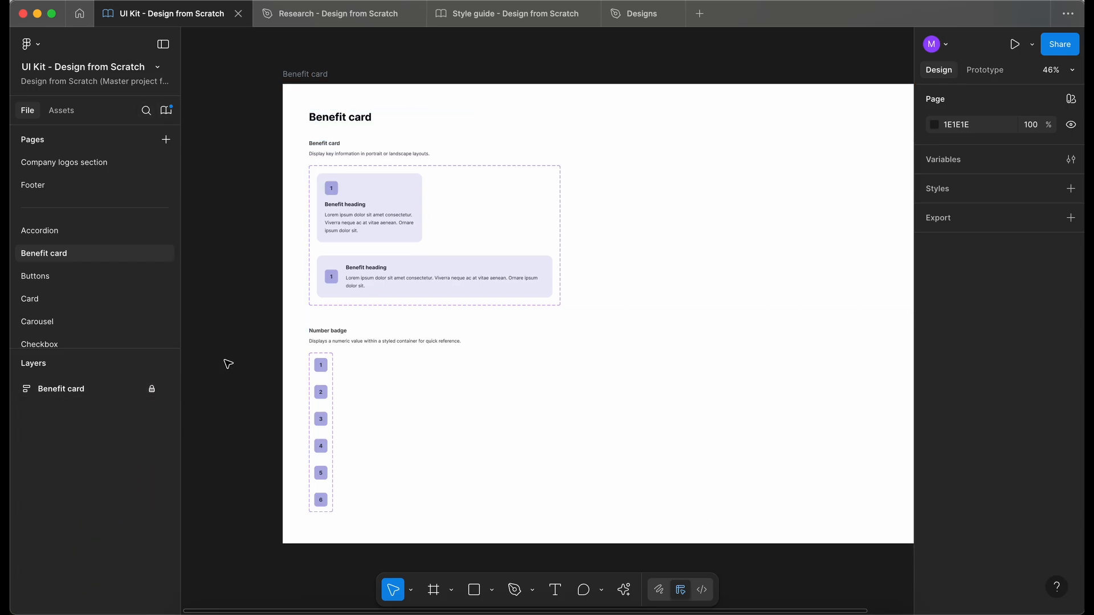
Publish the modified BenefitCard component to the library with the description "Updated spacing inside benefit cards from 16px to 8px.".
left_click(168, 112)
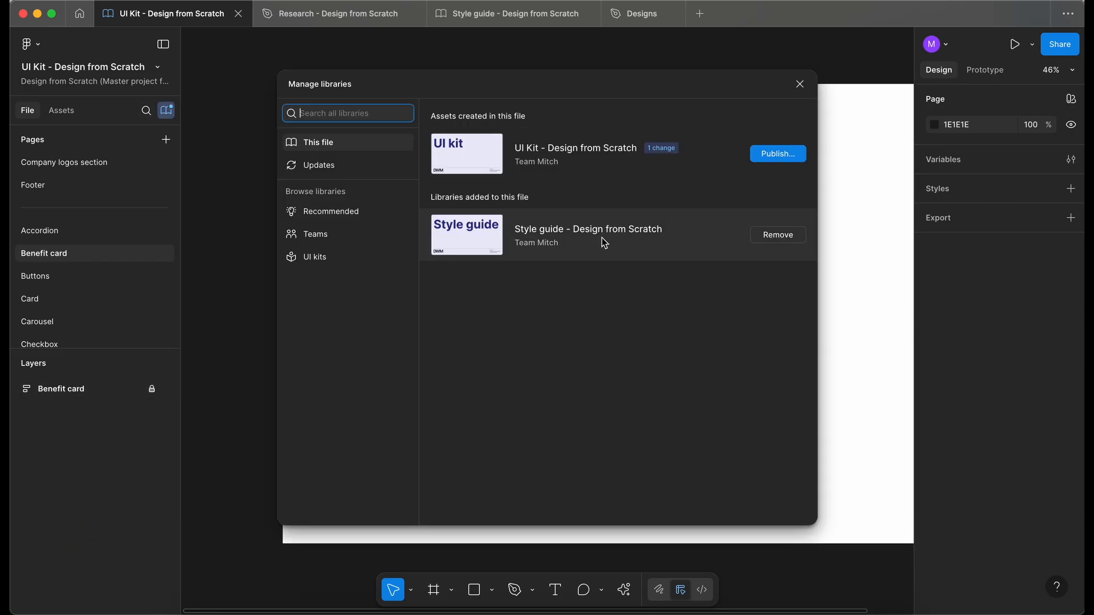
left_click(770, 154)
left_click(458, 194)
type("Updated spacing inside benefit cards from 16px to 8px.")
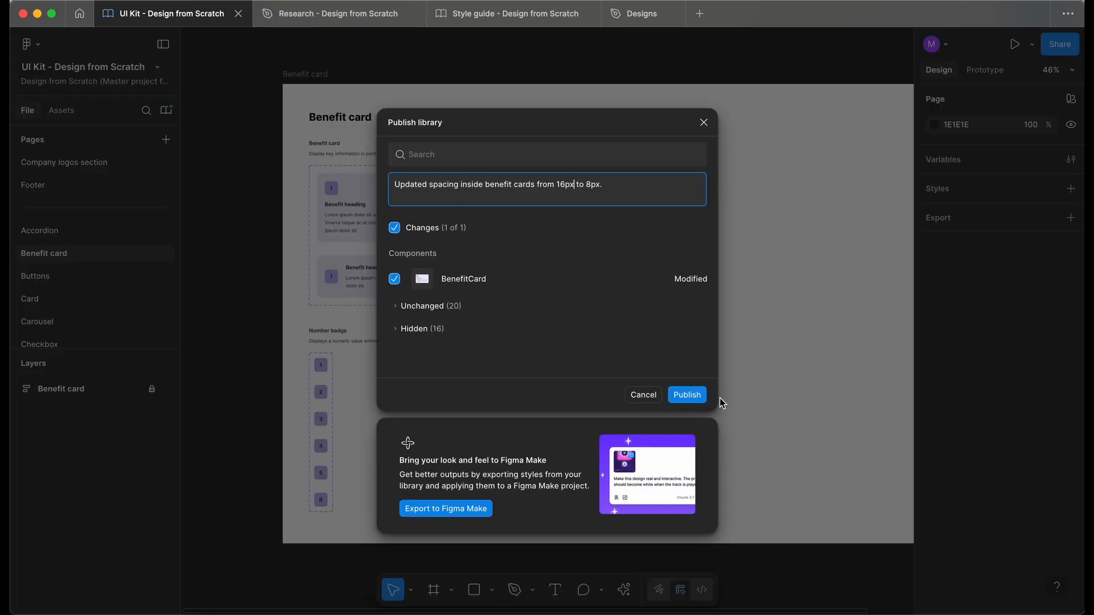
left_click(688, 397)
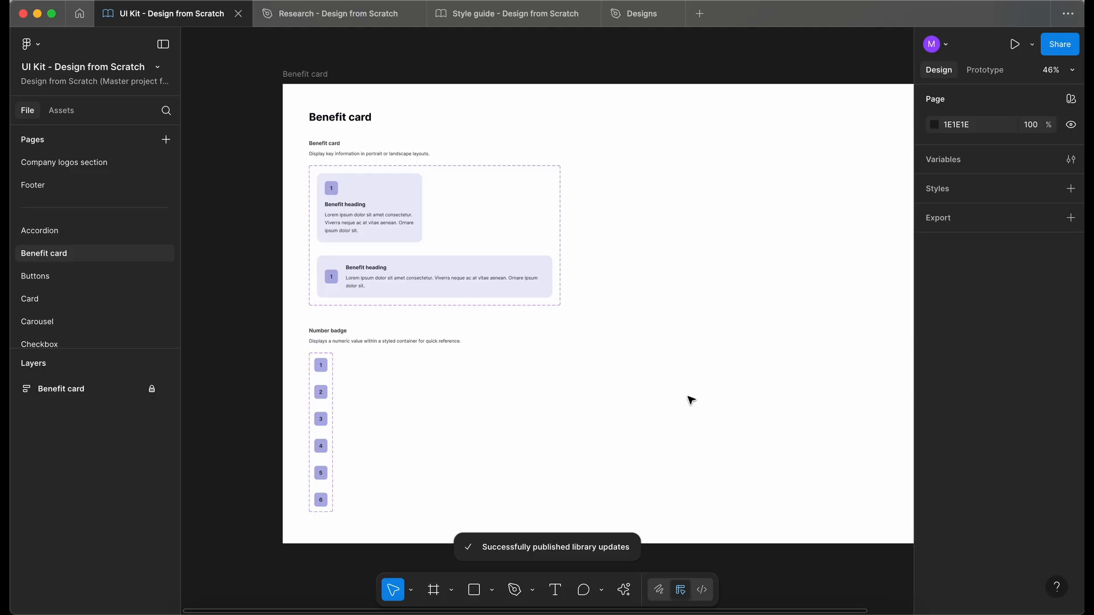
Switch to the Designs file and accept all library updates from the UI Kit.
left_click(635, 17)
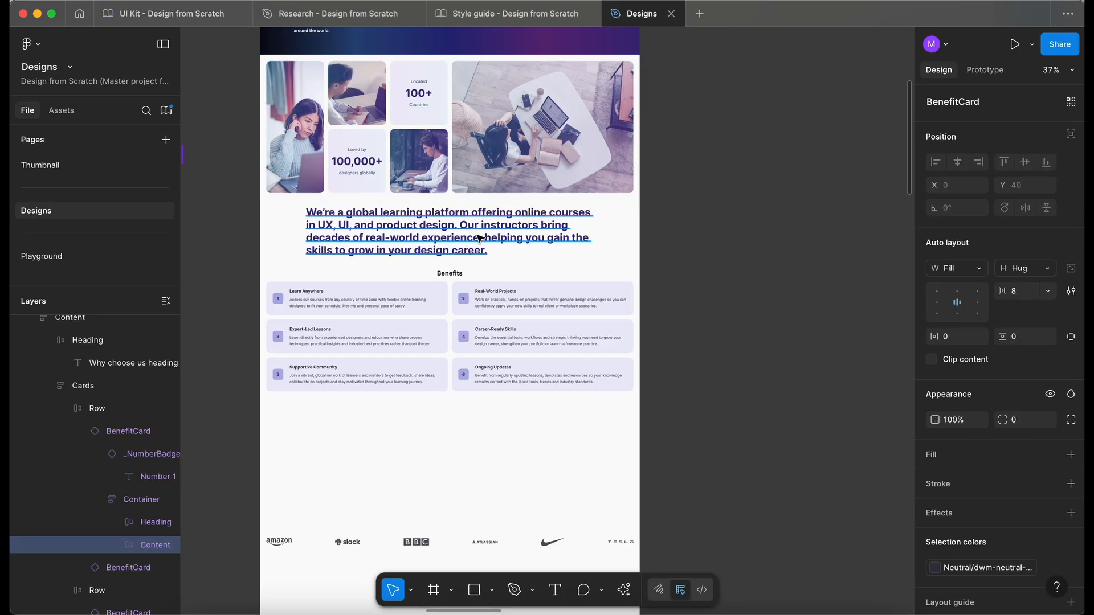
left_click(166, 113)
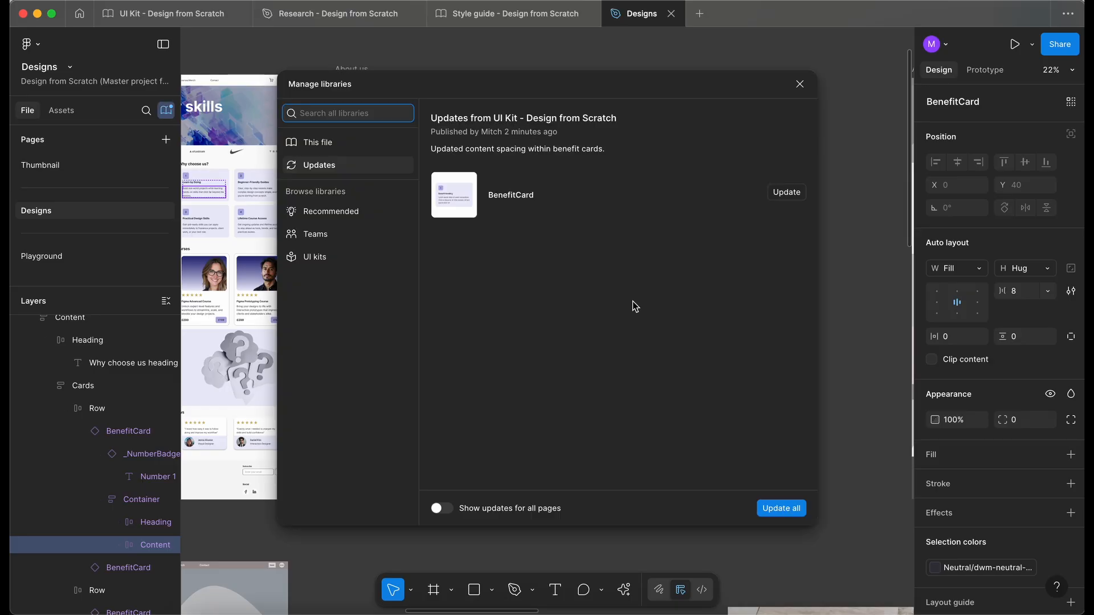
left_click(780, 508)
Inspect the text spacing in the home page's Why choose us cards and the About us page's Benefits cards.
scroll(684, 329, "left", 2)
scroll(684, 330, "left", 2)
scroll(310, 192, "up", 3)
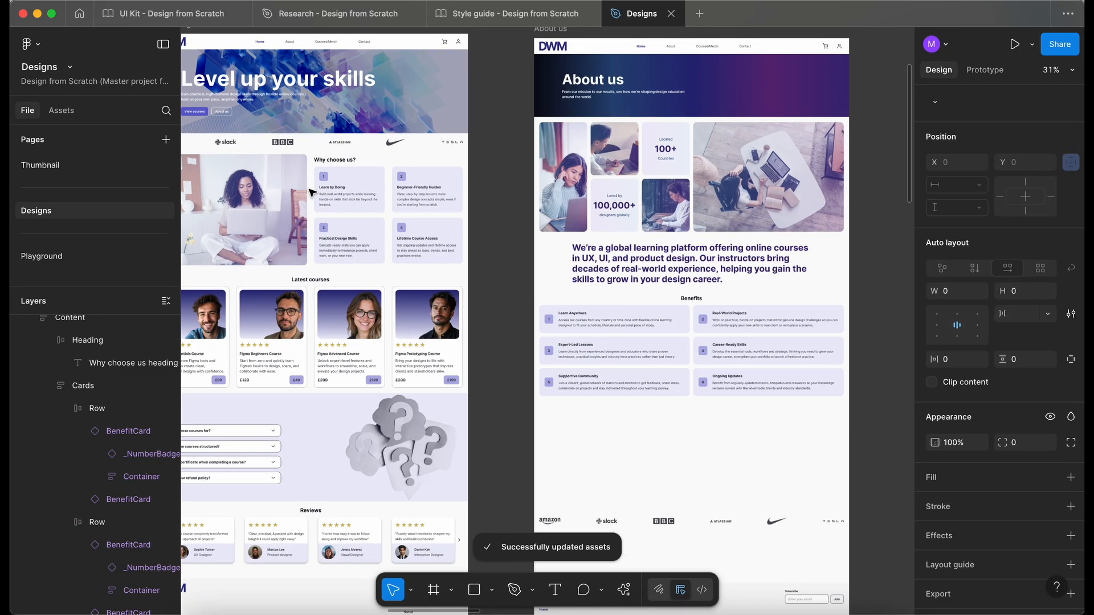
scroll(310, 192, "up", 5)
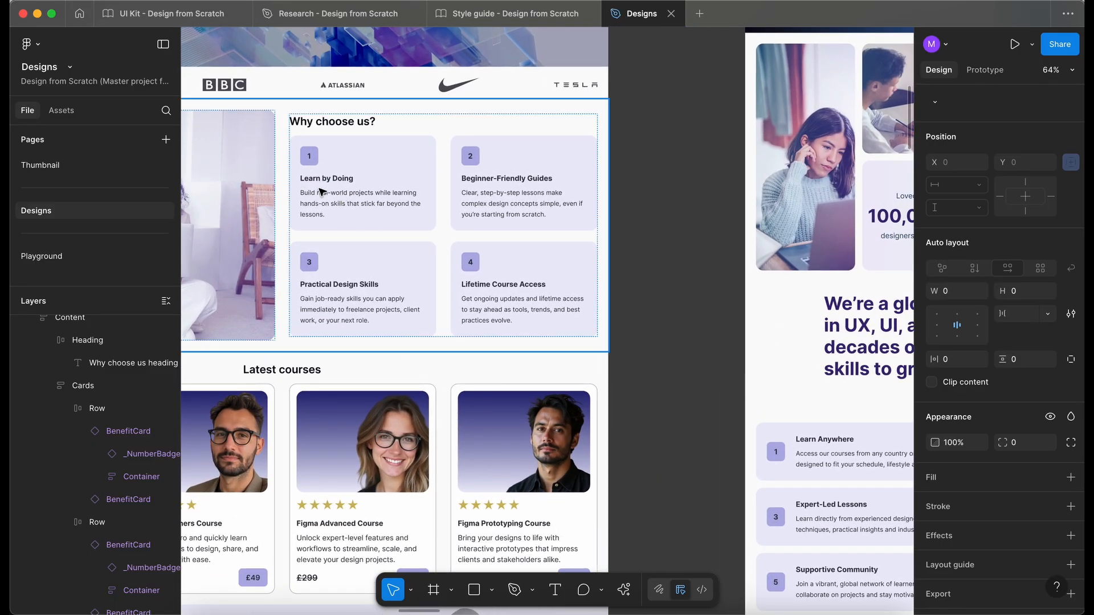
left_click(328, 195)
double_click(327, 196)
double_click(328, 195)
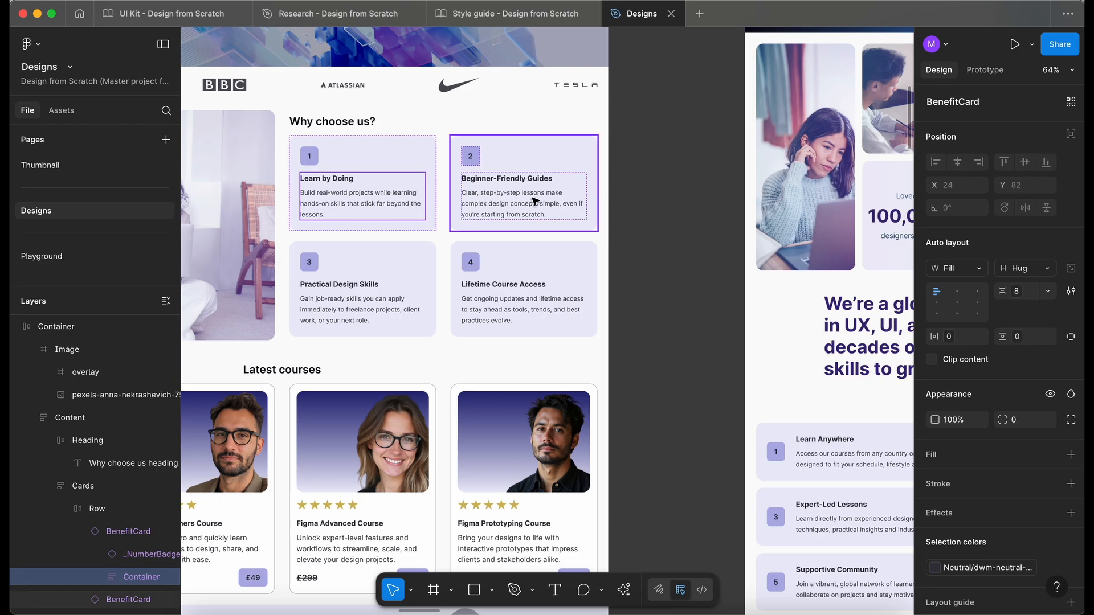
scroll(535, 201, "down", 5)
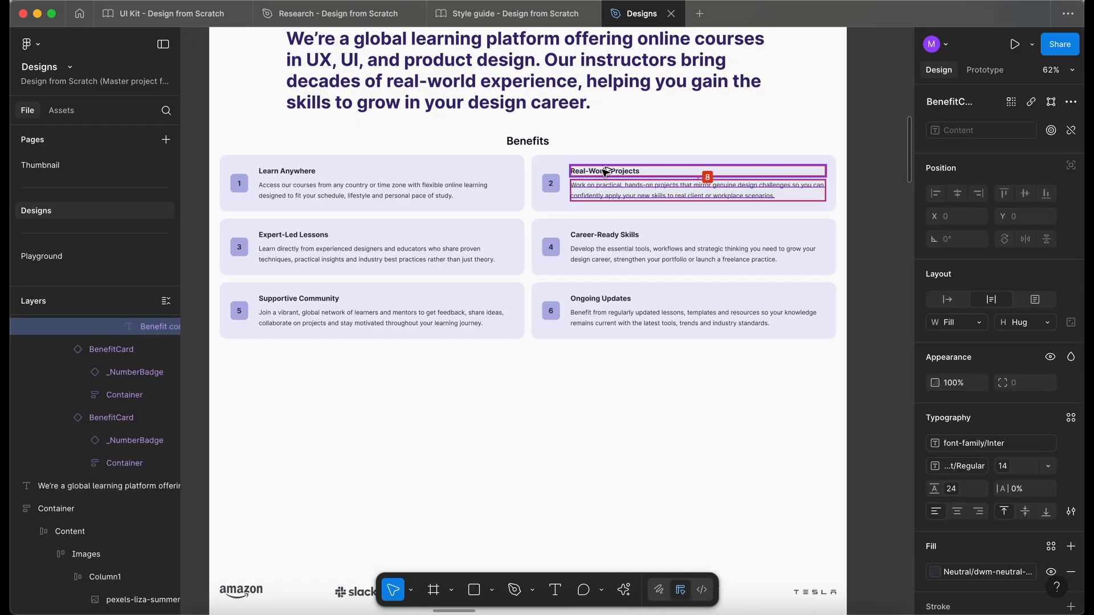
Examine the wireframe's Our mission section against the empty area below Benefits on the About us page and the home page layout.
scroll(605, 170, "down", 4)
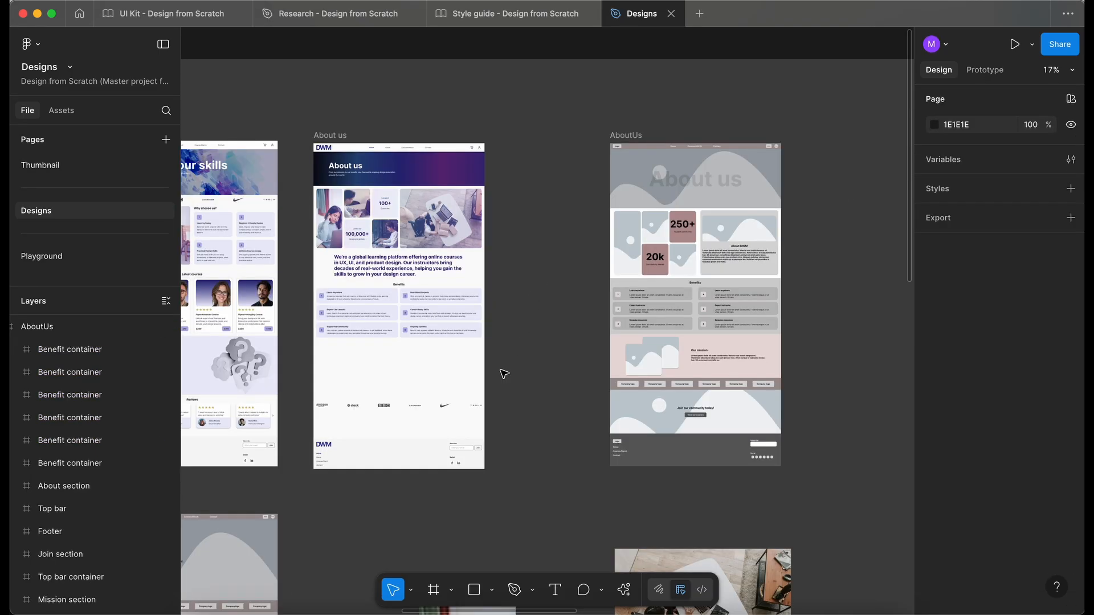
scroll(488, 375, "up", 3)
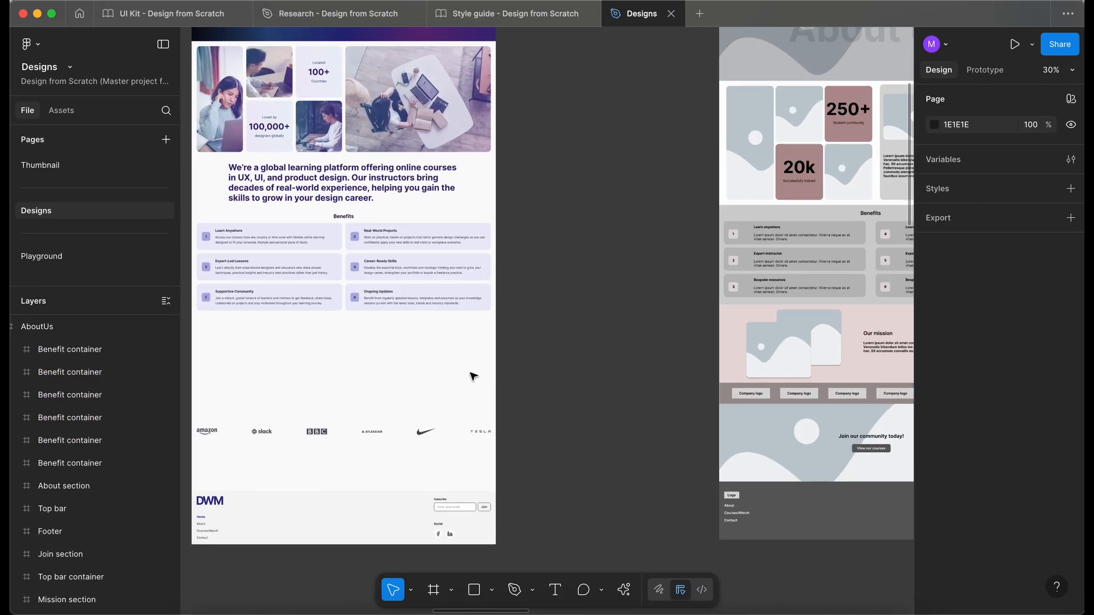
scroll(472, 376, "right", 5)
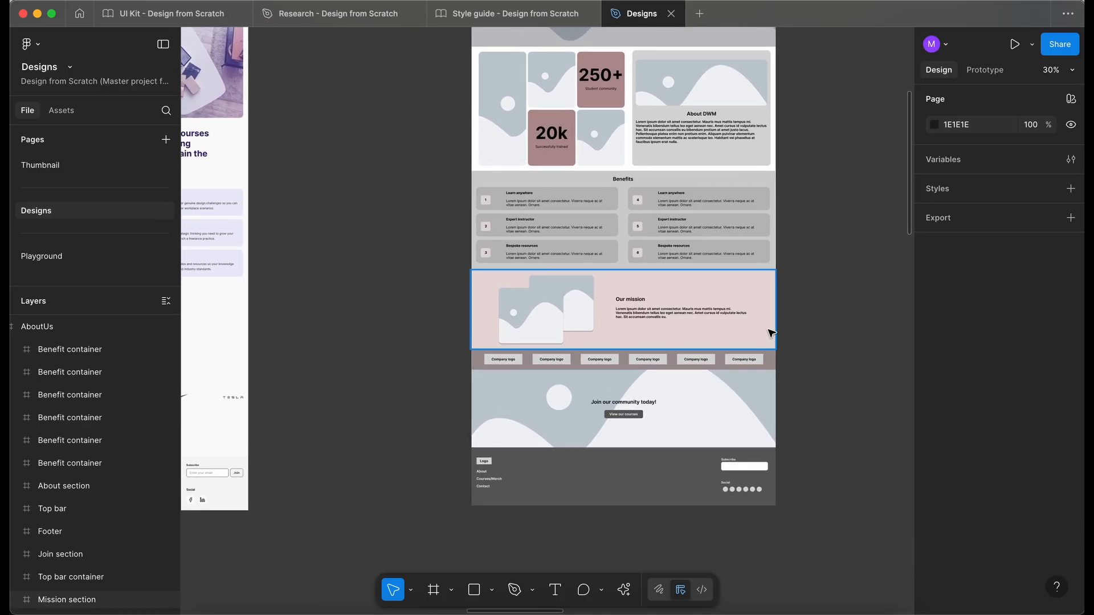
scroll(362, 362, "left", 8)
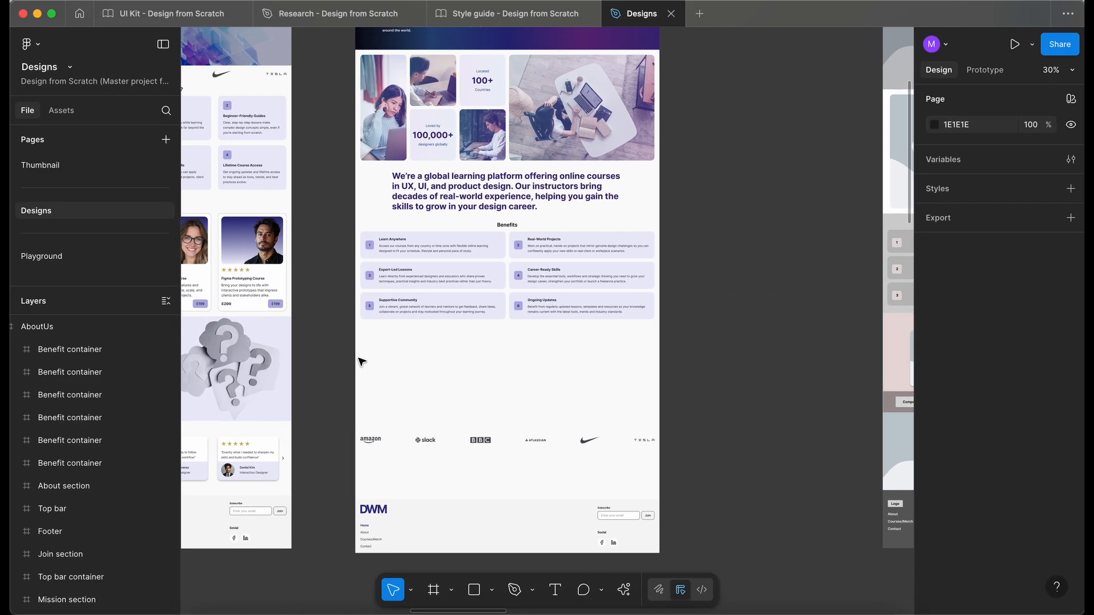
scroll(437, 202, "left", 2)
scroll(437, 203, "down", 1)
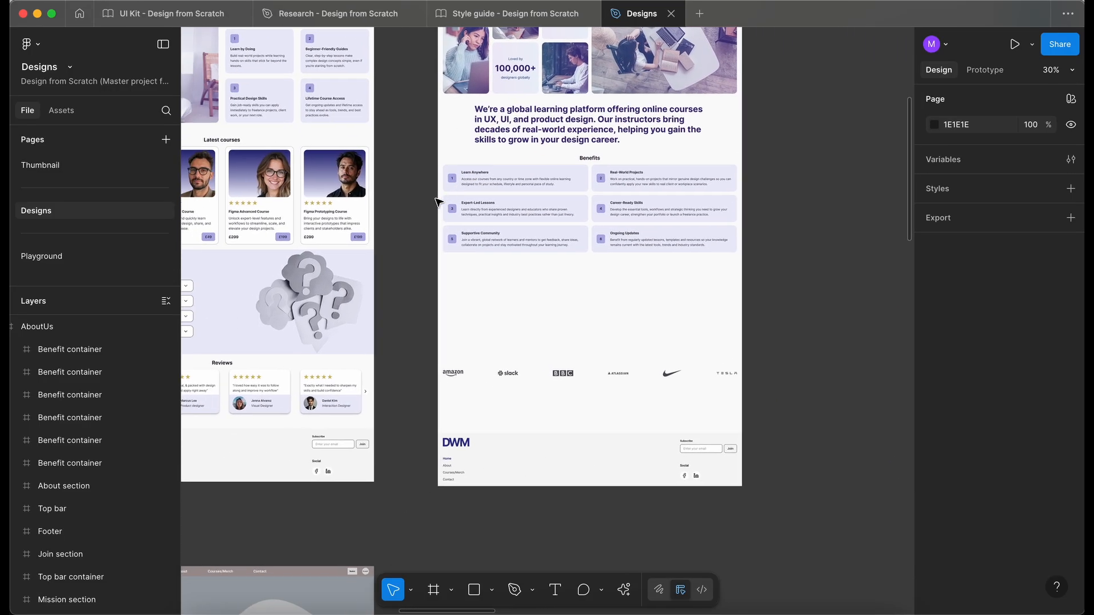
scroll(437, 204, "down", 1)
scroll(437, 203, "left", 3)
scroll(437, 203, "up", 3)
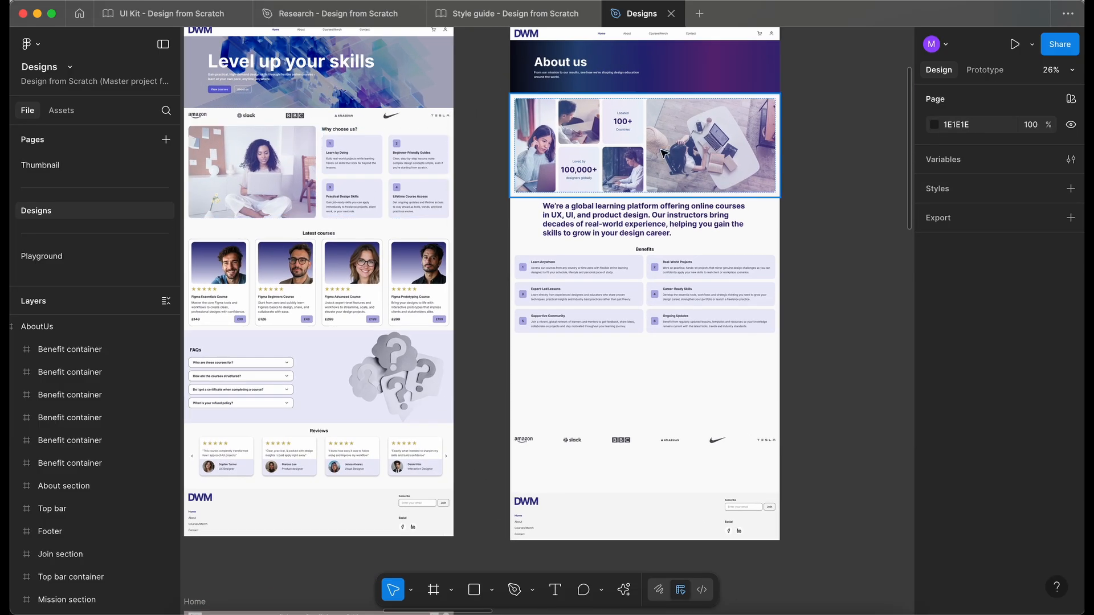
scroll(657, 130, "right", 4)
scroll(657, 130, "down", 1)
Duplicate the About us image container directly below the Benefits section and delete the copy's image content.
left_click(626, 122)
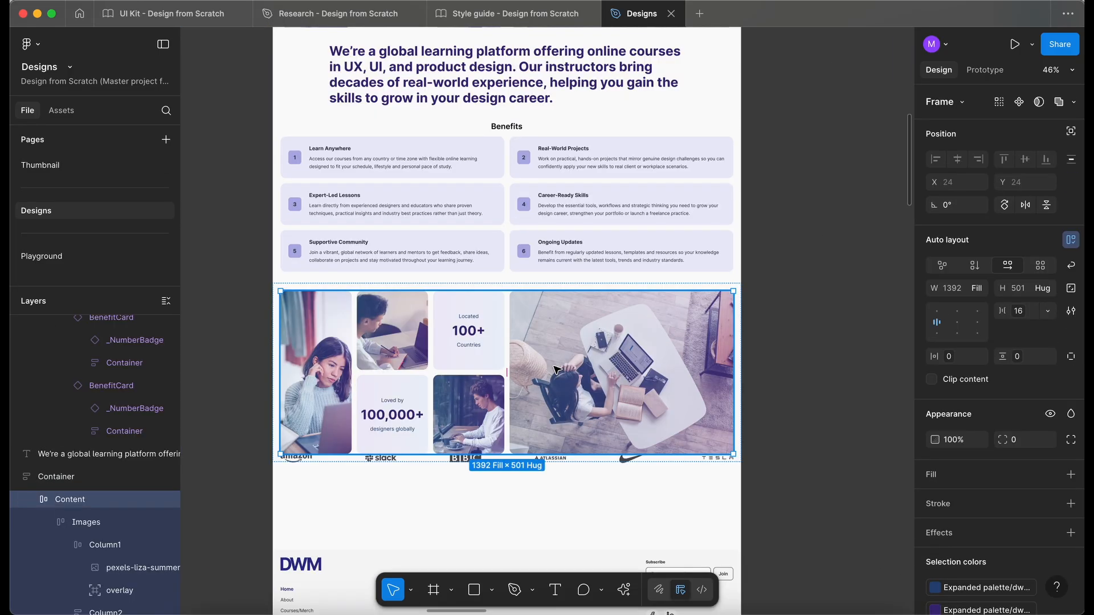
key("Delete")
Shorten the empty container below Benefits to about 345 px high and move the company logos section down near the footer.
left_click(456, 361)
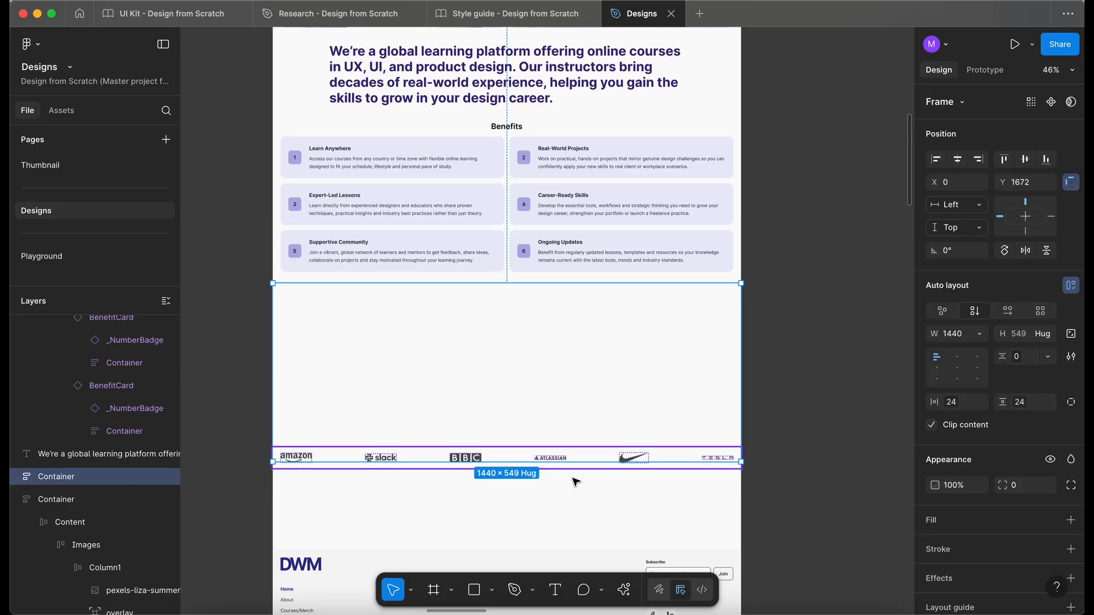
left_click_drag(547, 462, 547, 396)
left_click(476, 466)
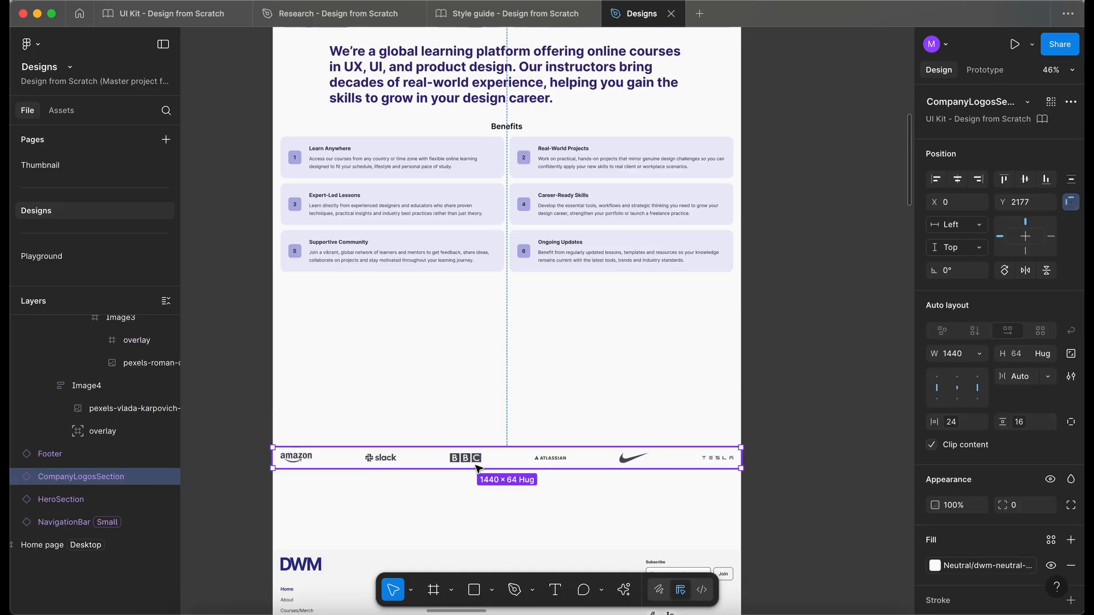
left_click_drag(514, 464, 514, 524)
Copy the linear gradient fill from the "100,000+ designers globally" statistic card.
left_click(459, 333)
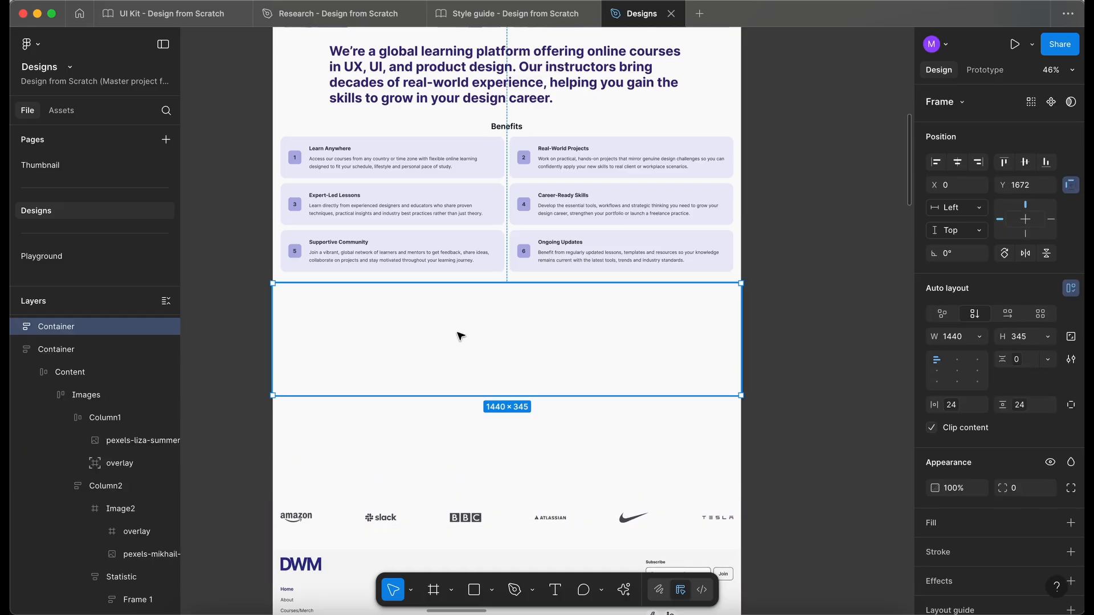
scroll(447, 374, "up", 3)
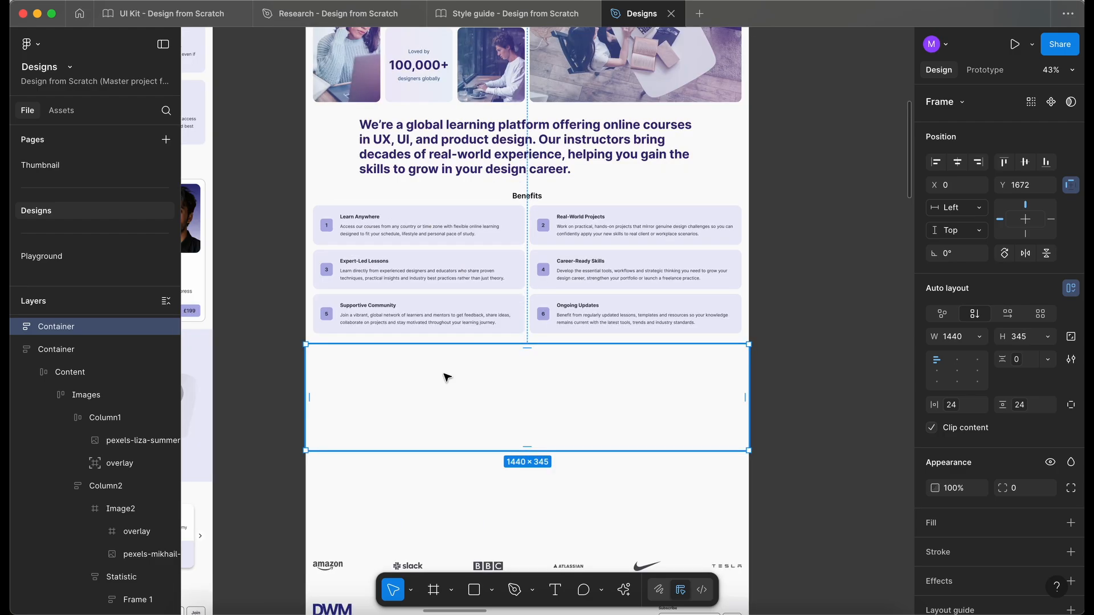
left_click(447, 97)
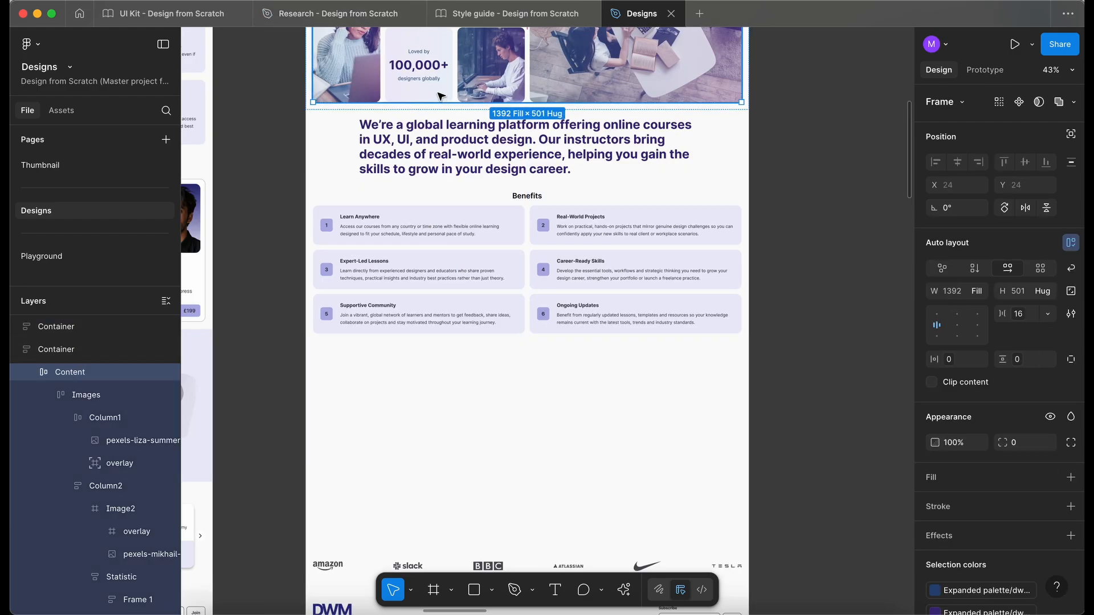
double_click(440, 96)
double_click(440, 95)
double_click(440, 96)
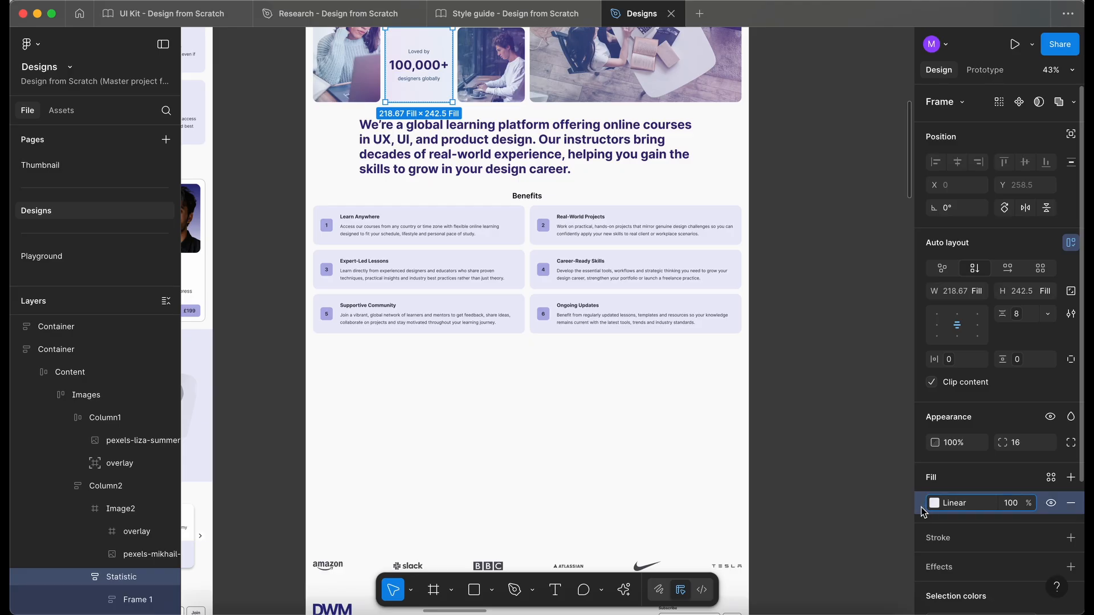
Paste the copied linear gradient fill onto the empty container below Benefits and leave it without a white FFFFFF fill.
left_click(391, 420)
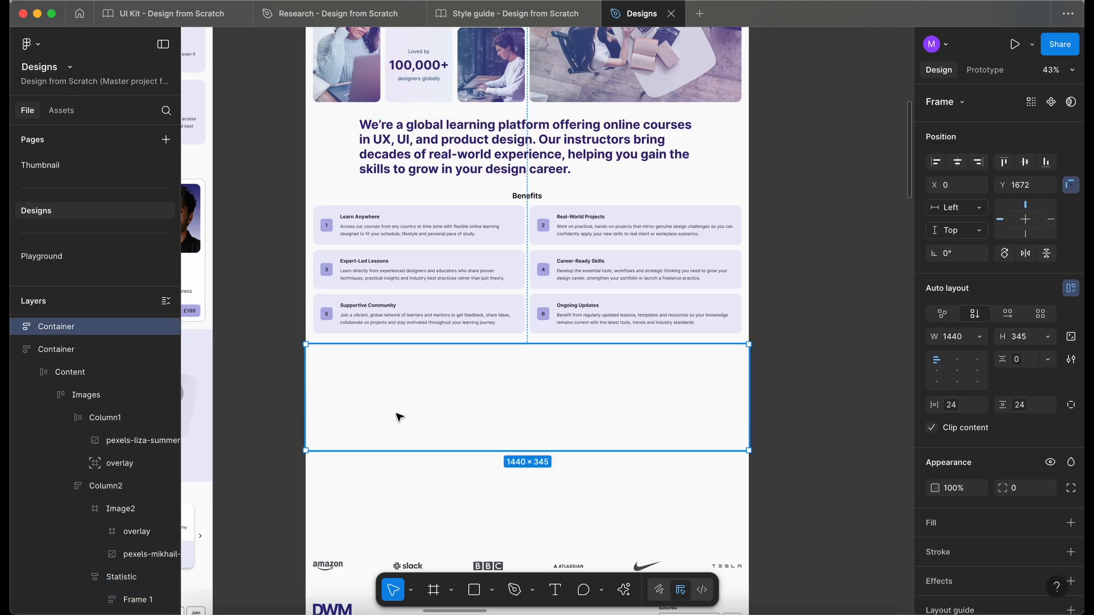
left_click(1071, 522)
left_click(900, 230)
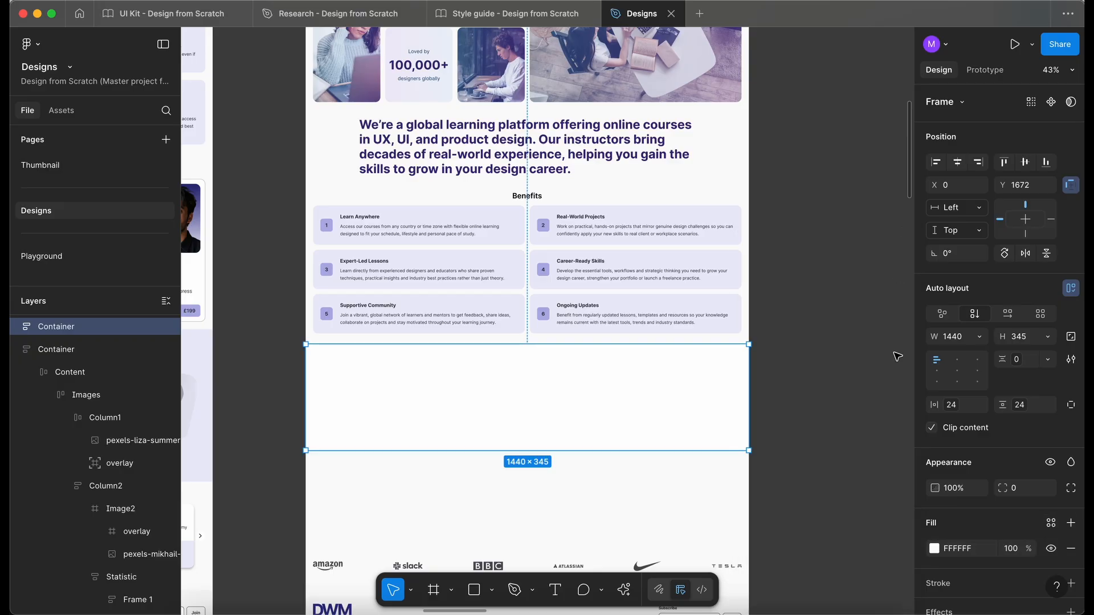
left_click(923, 555)
key("super+v")
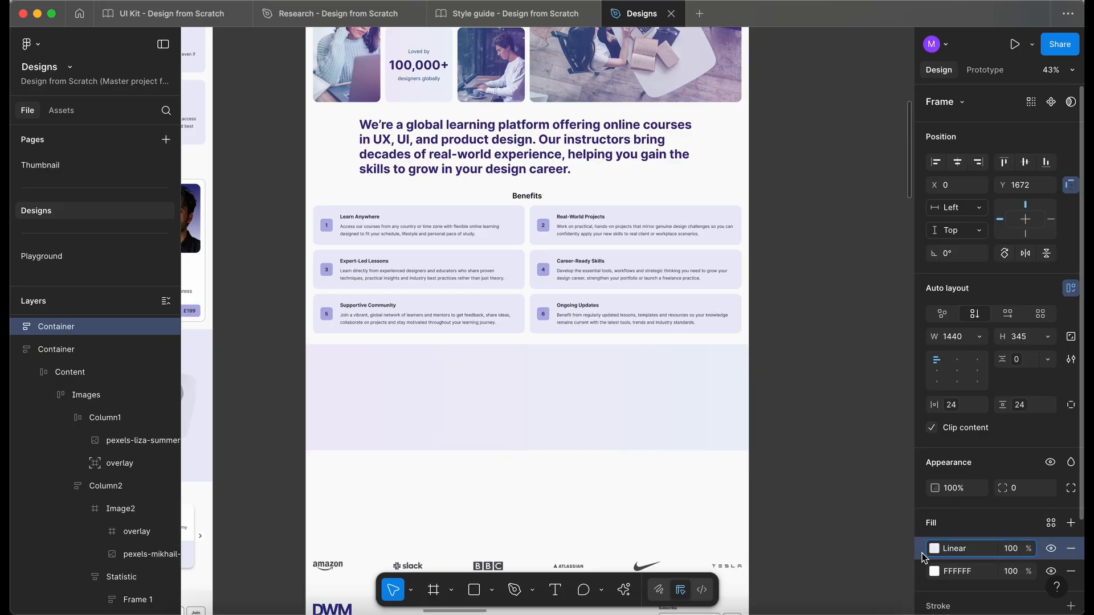
left_click(1070, 571)
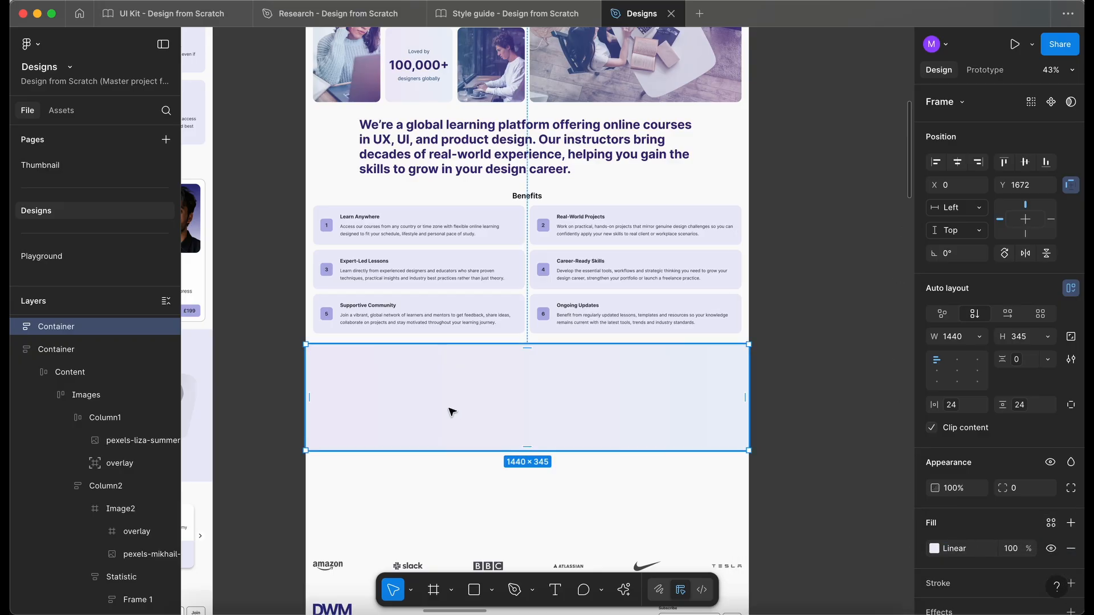
Add a text layer inside the gradient container and paste the quote beginning "Our mission is to make design education accessible worldwide.".
scroll(444, 443, "up", 5)
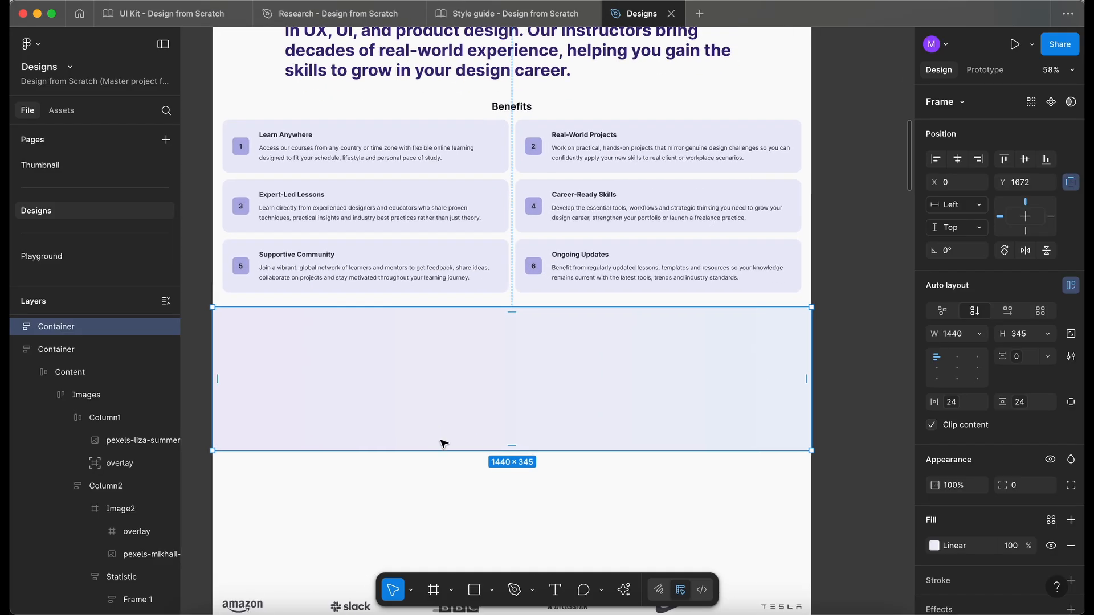
key("t")
left_click(350, 362)
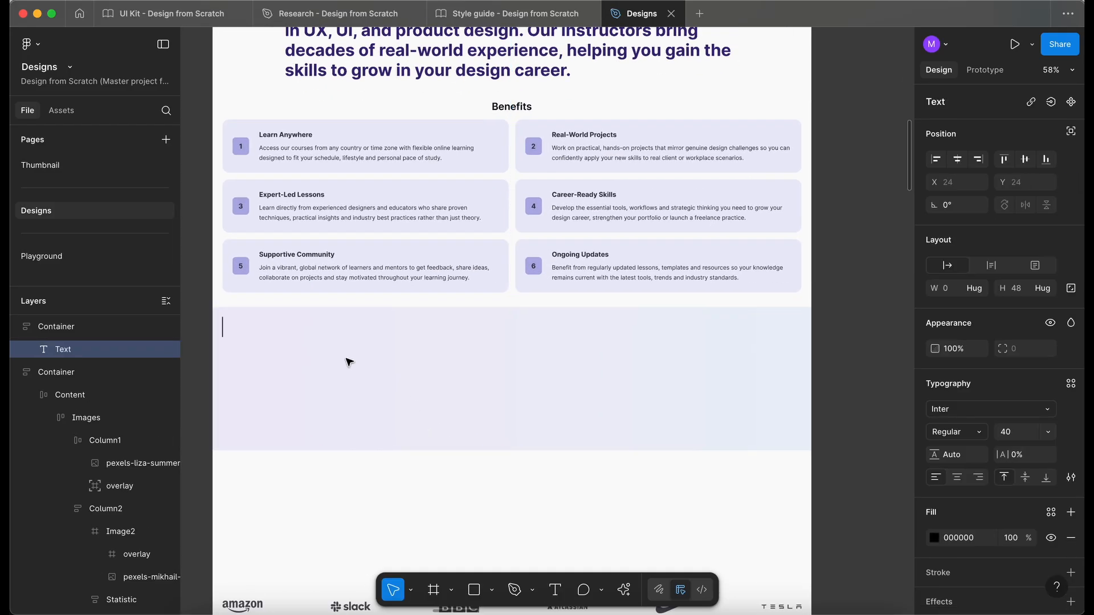
key("super+v")
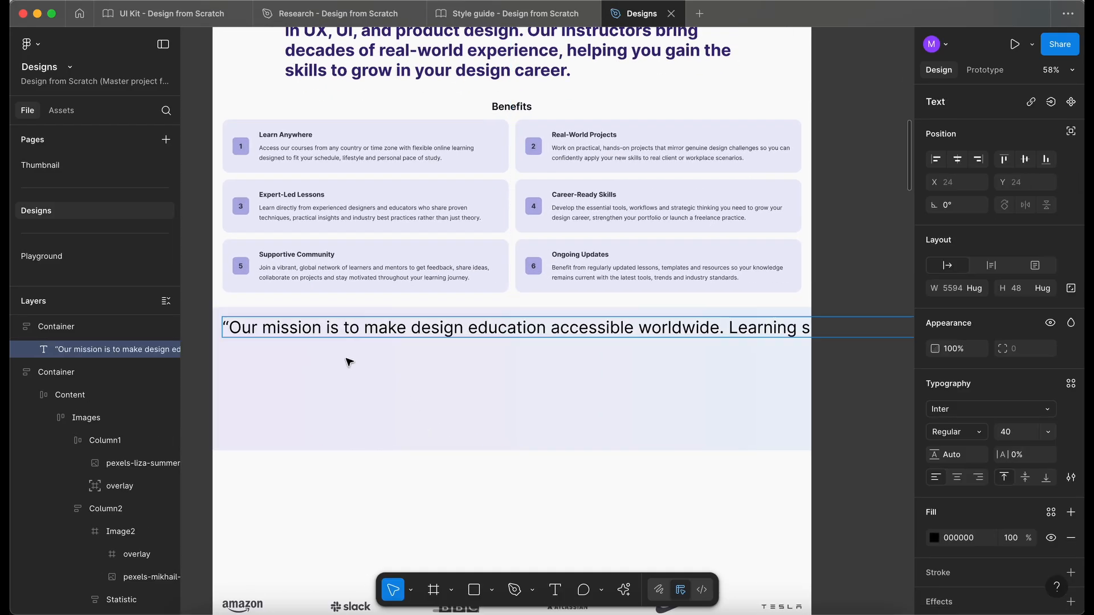
Narrow the mission quote's text box to about 1300 px wide so it wraps inside the gradient container.
scroll(350, 362, "down", 10)
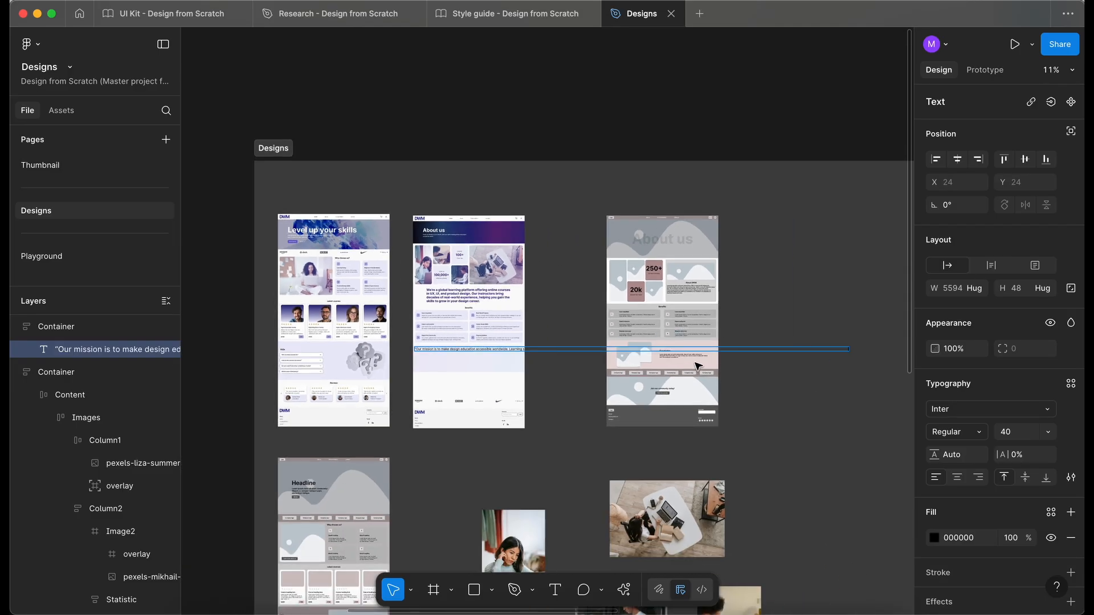
scroll(697, 365, "right", 4)
scroll(698, 365, "up", 2)
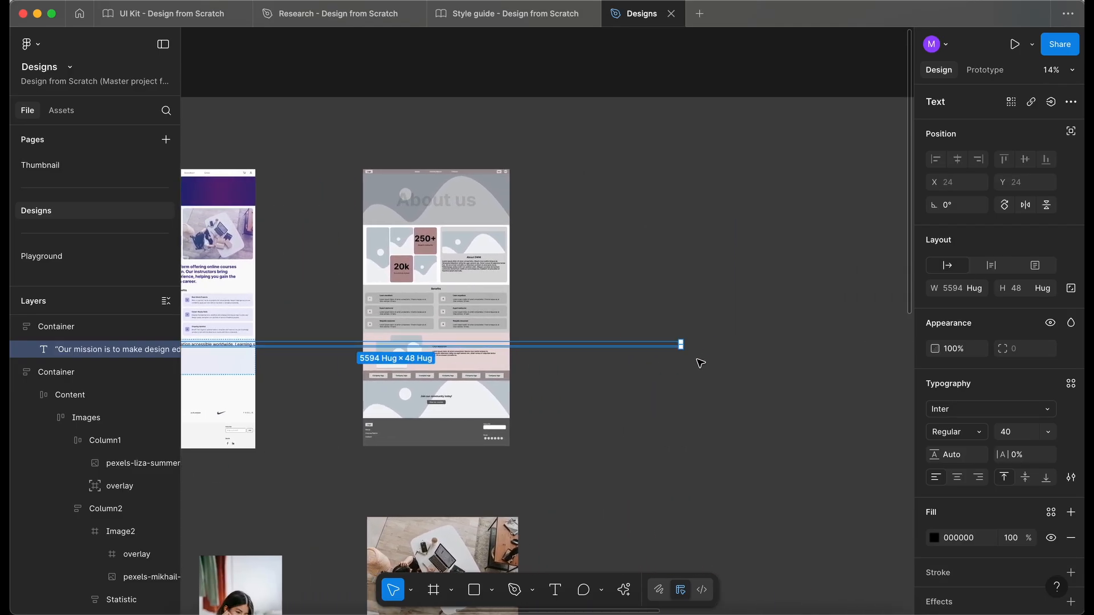
left_click_drag(682, 346, 244, 350)
scroll(248, 357, "left", 3)
scroll(248, 357, "up", 1)
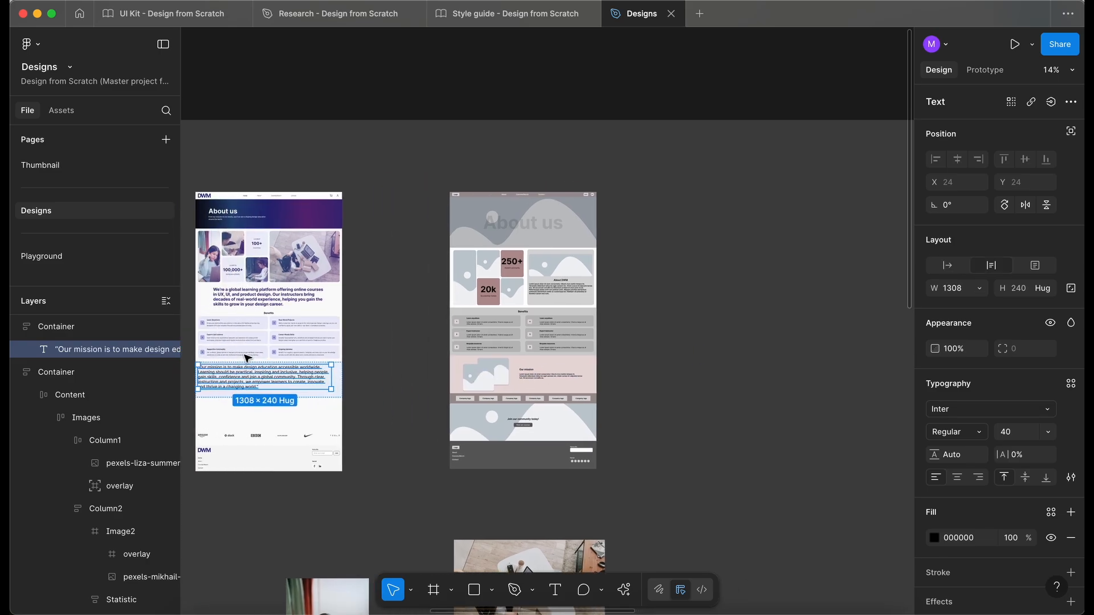
Center the mission quote horizontally and vertically within the gradient container.
left_click(206, 396)
key("shift+2")
left_click(957, 370)
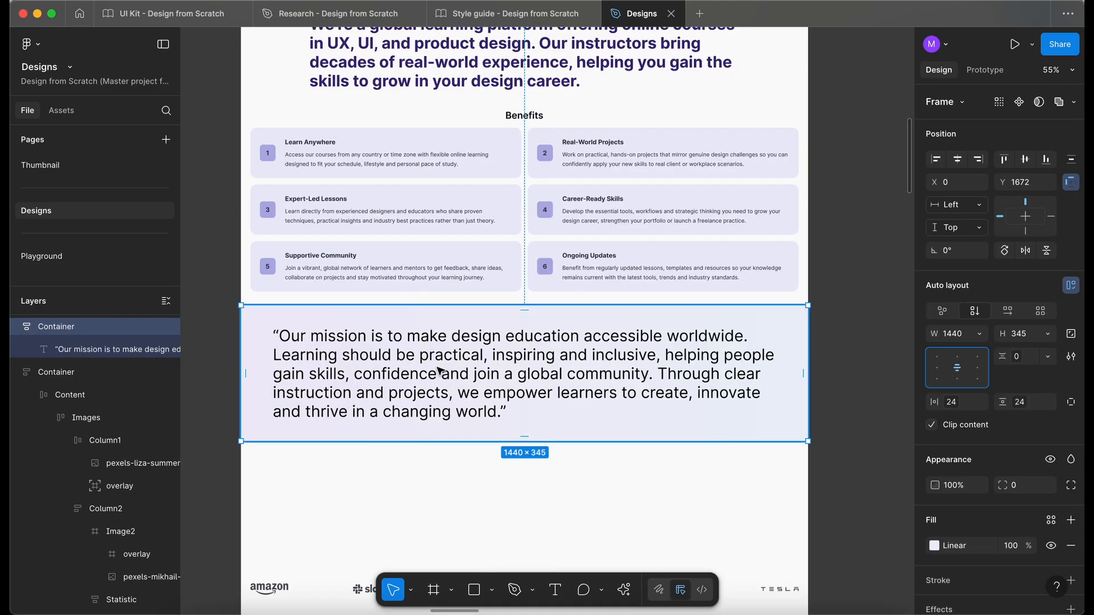
Apply the bold Inter text style with size 40 and line height 48 to the mission quote.
scroll(440, 374, "down", 1)
scroll(442, 373, "left", 1)
double_click(497, 363)
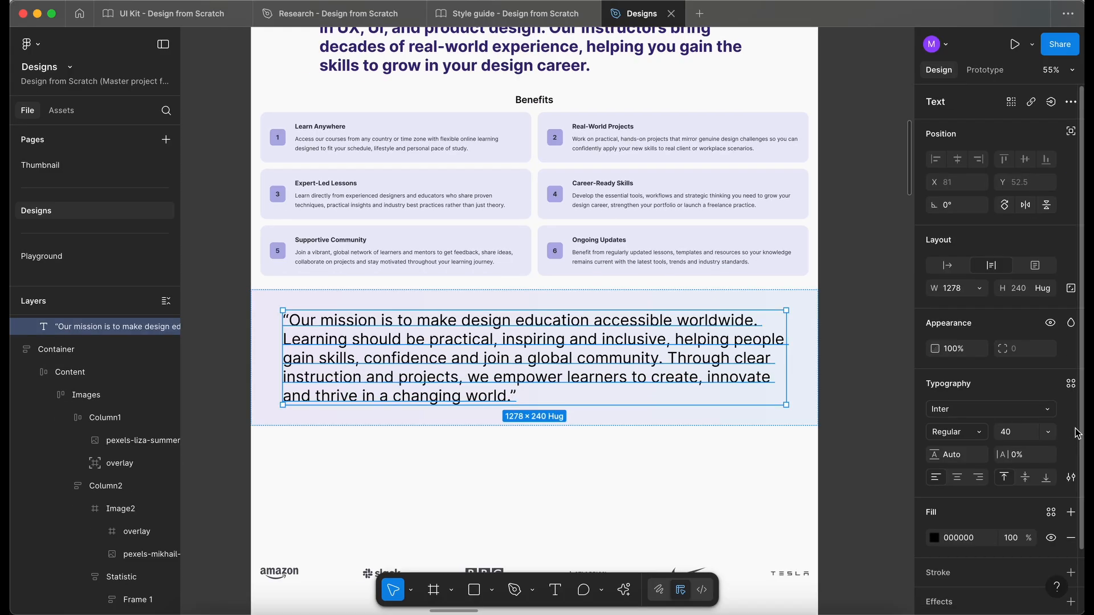
left_click(1049, 411)
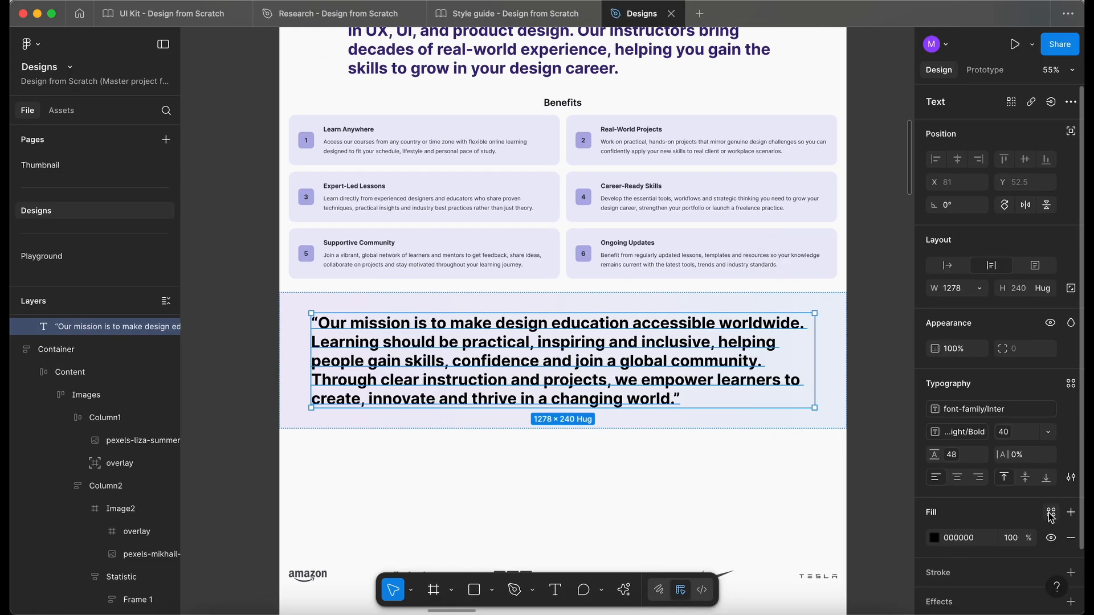
Apply a dwm-neutral library color to the mission quote and set its font weight to Regular.
left_click(1052, 515)
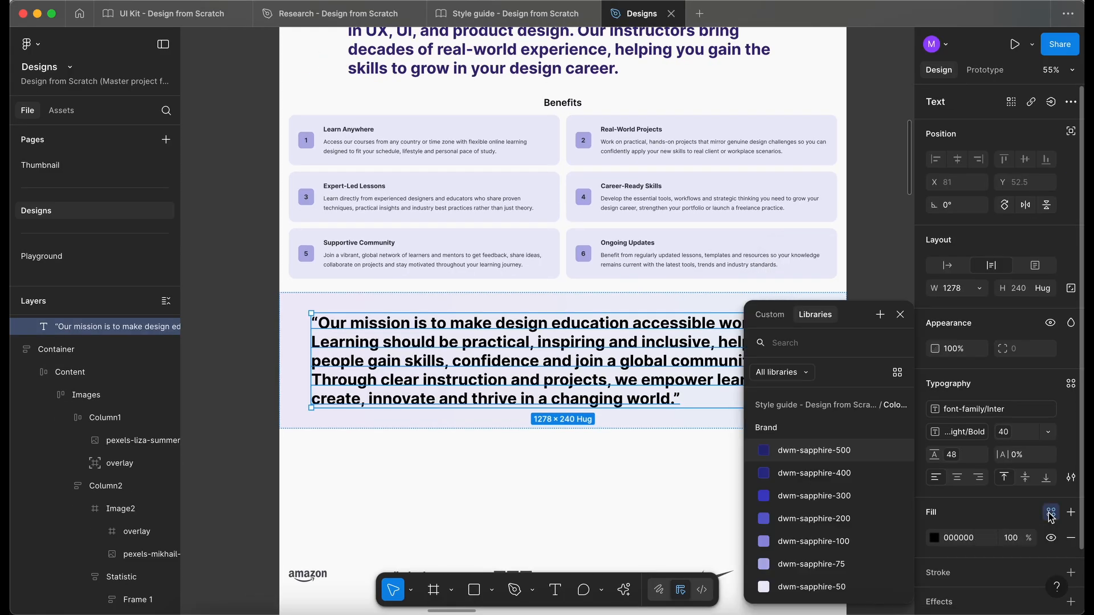
type("neu")
left_click(827, 455)
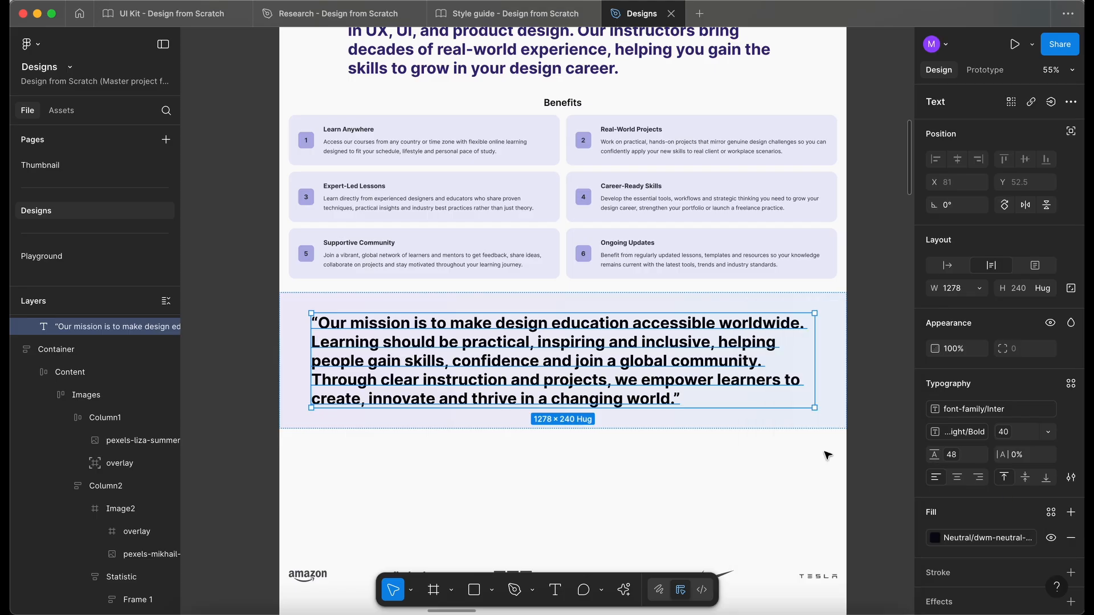
scroll(590, 467, "up", 1)
scroll(590, 467, "right", 1)
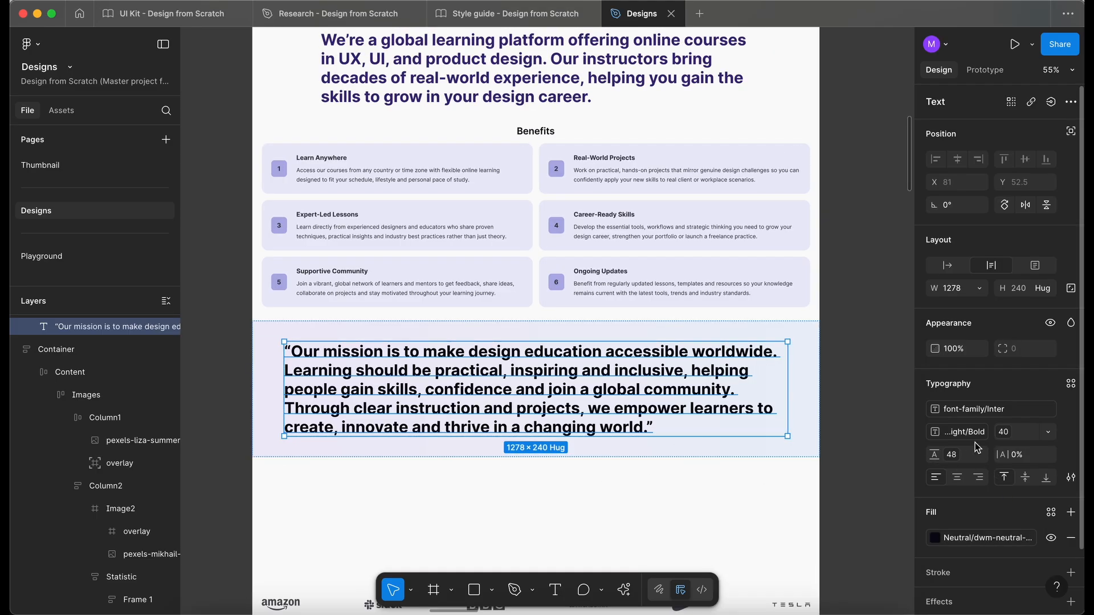
left_click(959, 433)
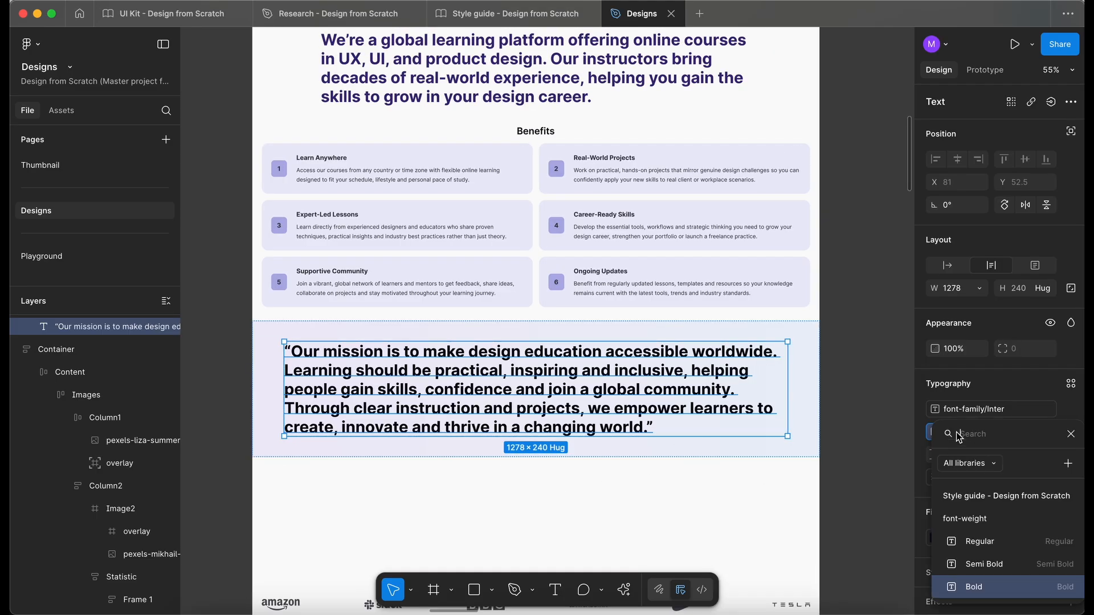
left_click(990, 542)
left_click(466, 491)
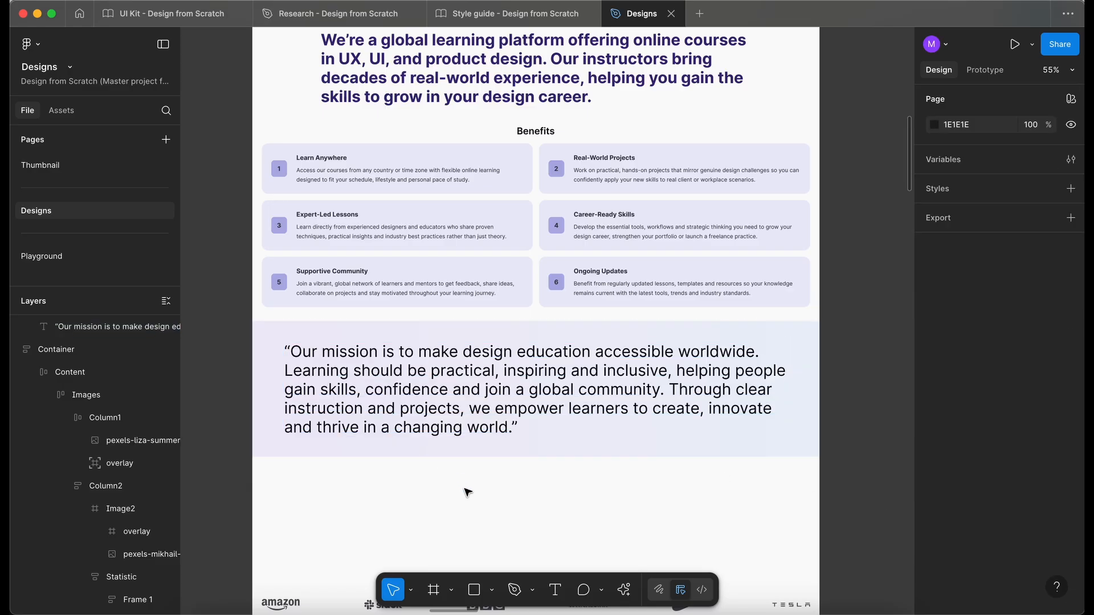
Make the mission quote's key phrases bold, starting with "Our mission" and ending with "innovate and thrive".
double_click(324, 348)
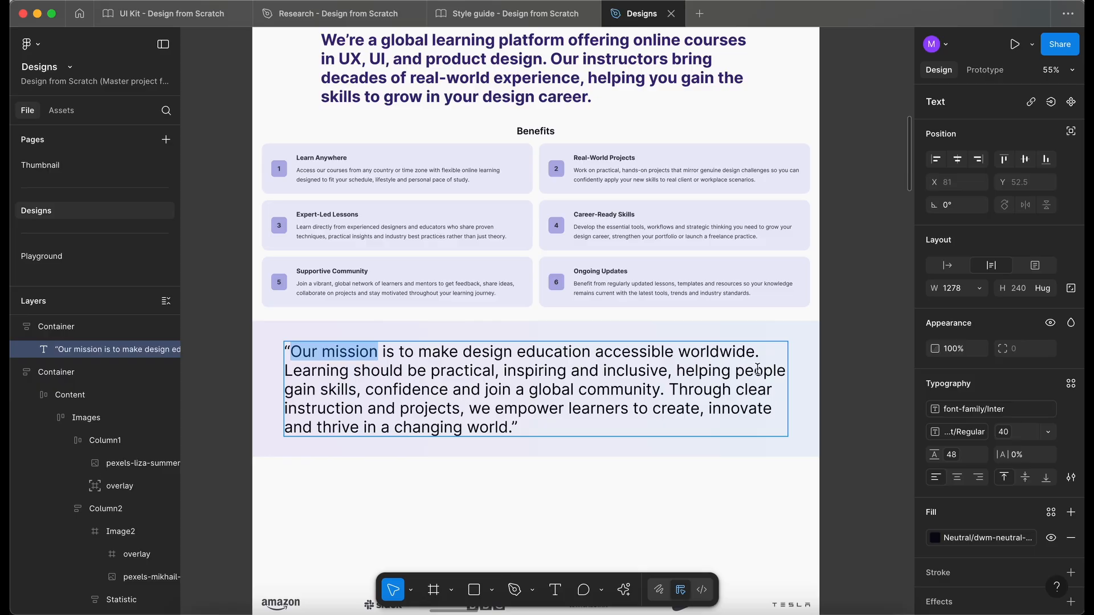
scroll(758, 369, "down", 1)
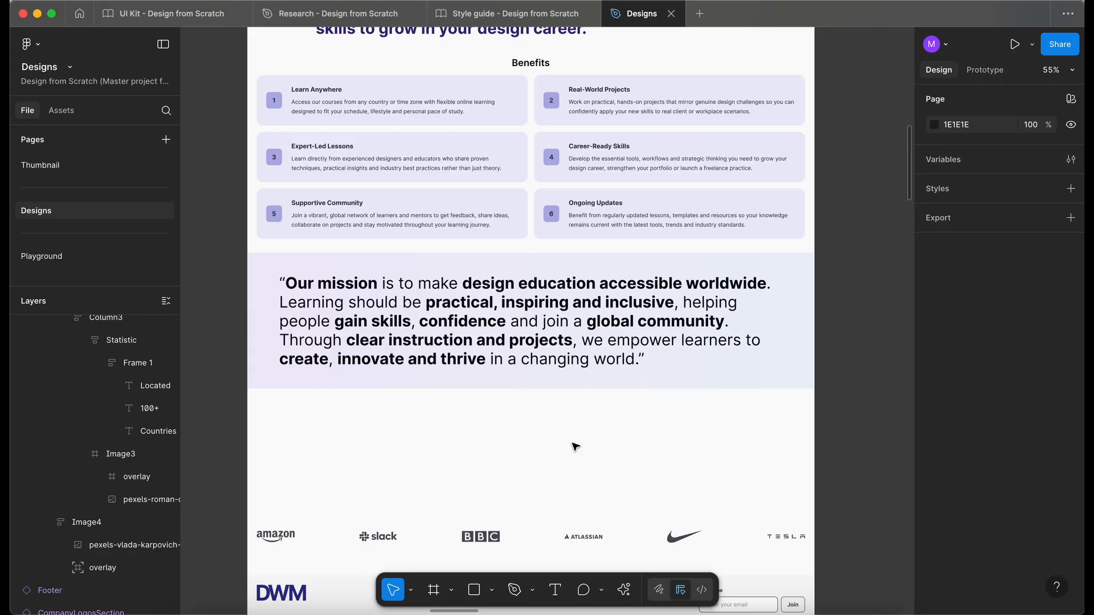
Set the vertical padding of the gradient mission container to 48px.
scroll(574, 446, "up", 2)
scroll(574, 446, "left", 2)
scroll(574, 446, "down", 3)
scroll(574, 446, "right", 10)
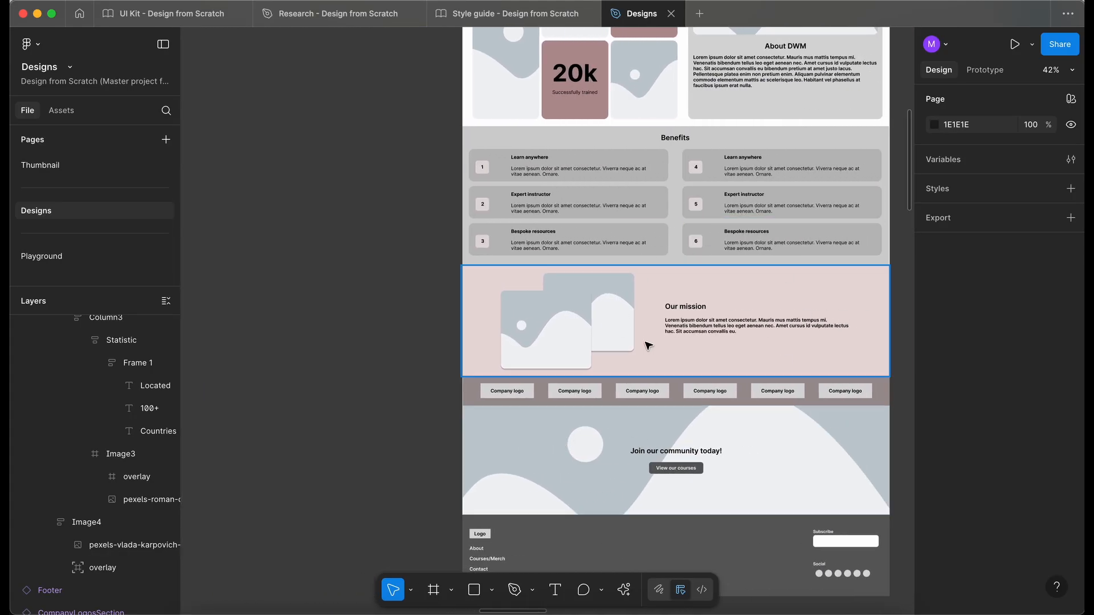
scroll(631, 344, "right", 10)
scroll(486, 382, "up", 1)
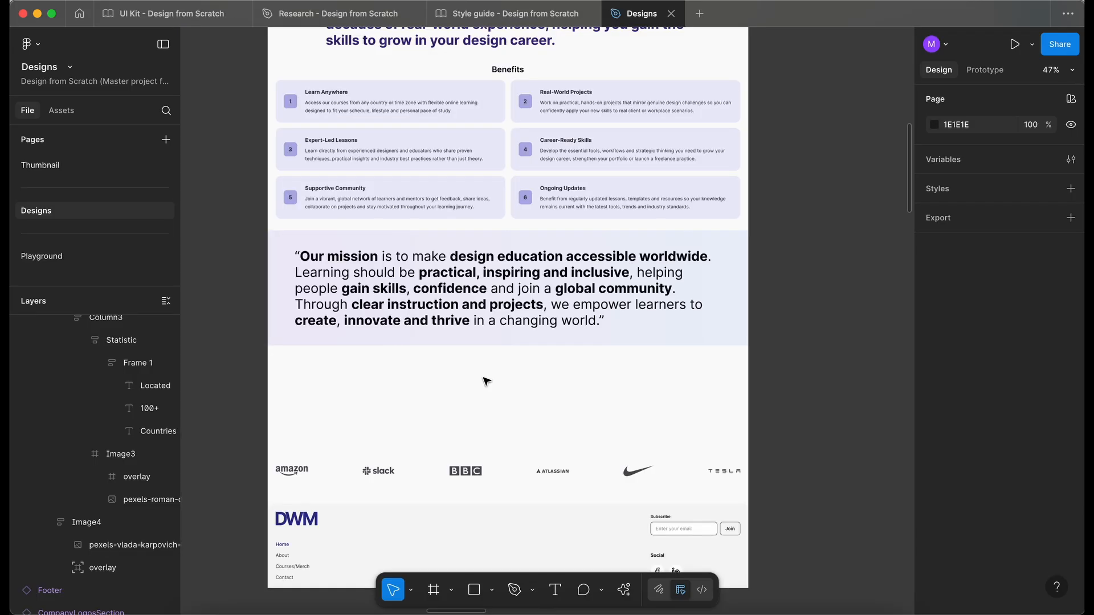
scroll(470, 389, "up", 2)
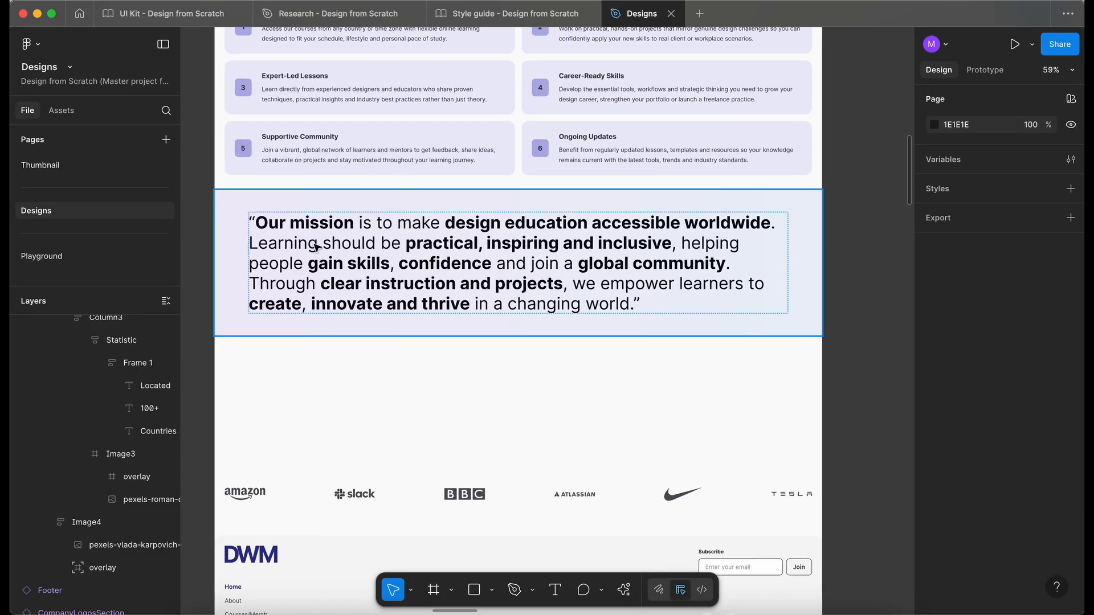
scroll(661, 431, "down", 1)
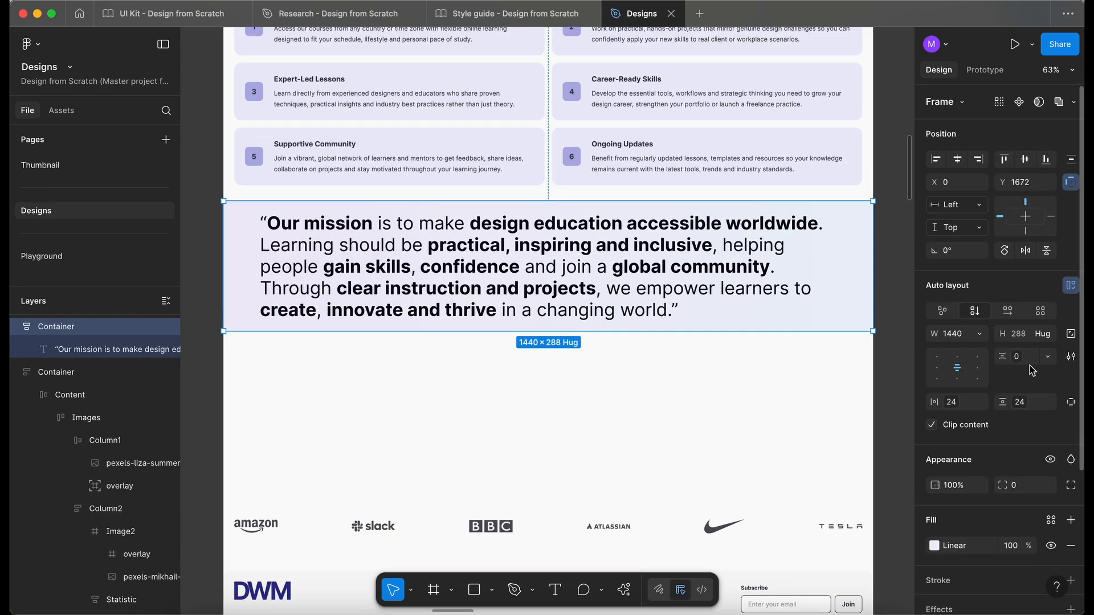
left_click(1018, 406)
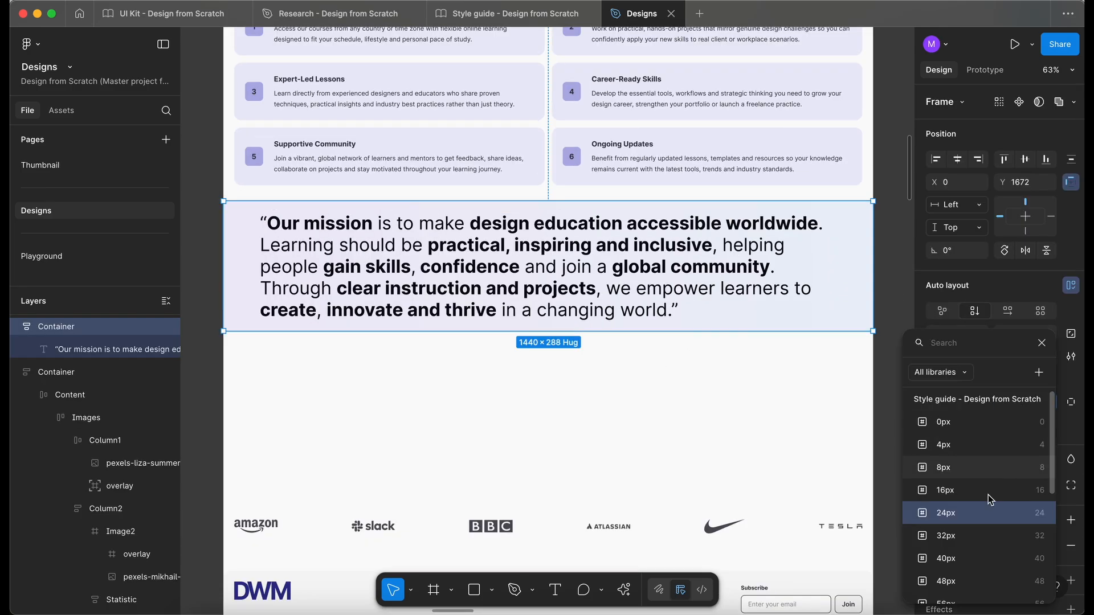
left_click(969, 581)
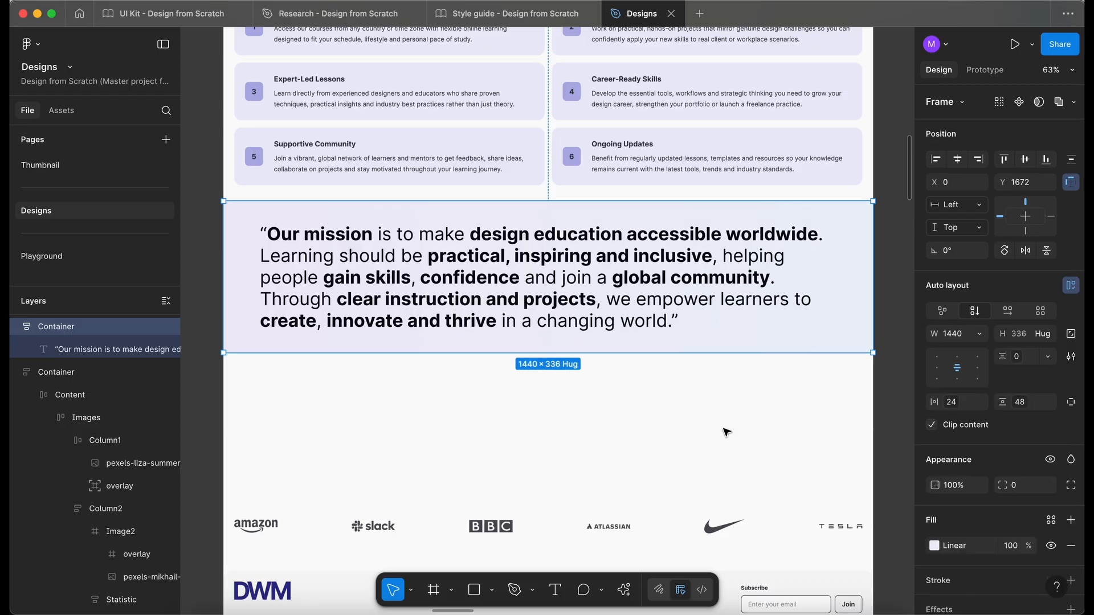
left_click(666, 406)
Extend the About us frame downward to a height of about 3455 px to make room for more sections.
scroll(665, 402, "down", 4)
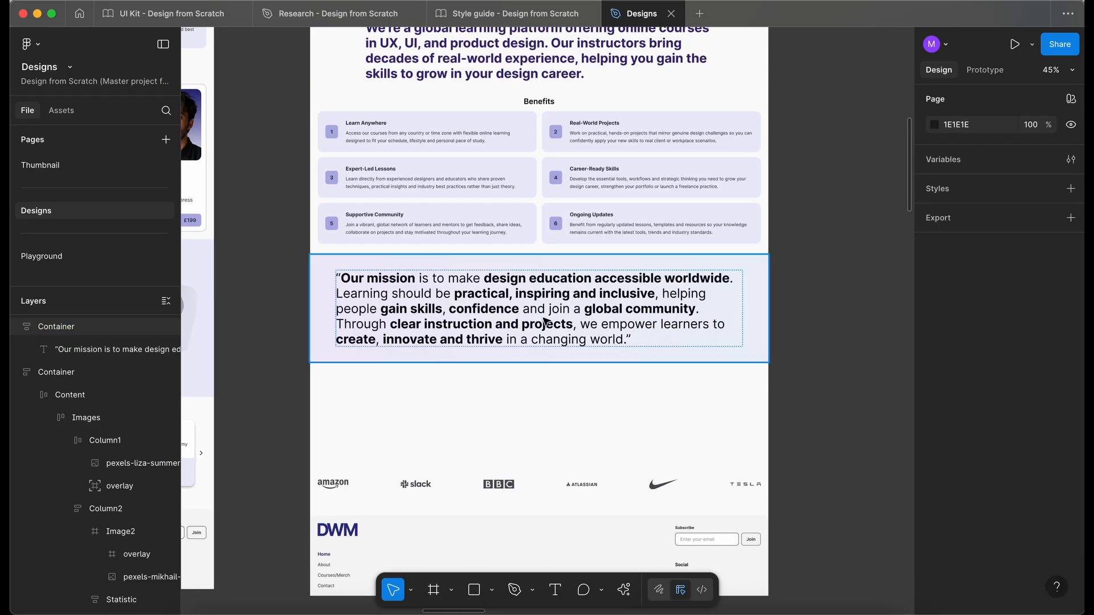
left_click(567, 312)
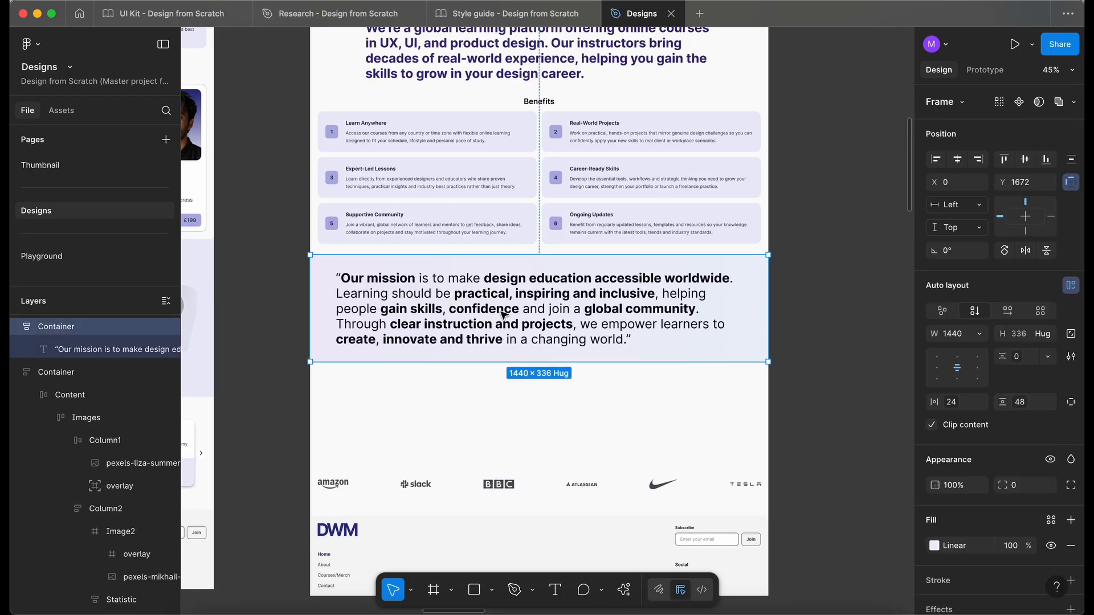
scroll(426, 332, "down", 3)
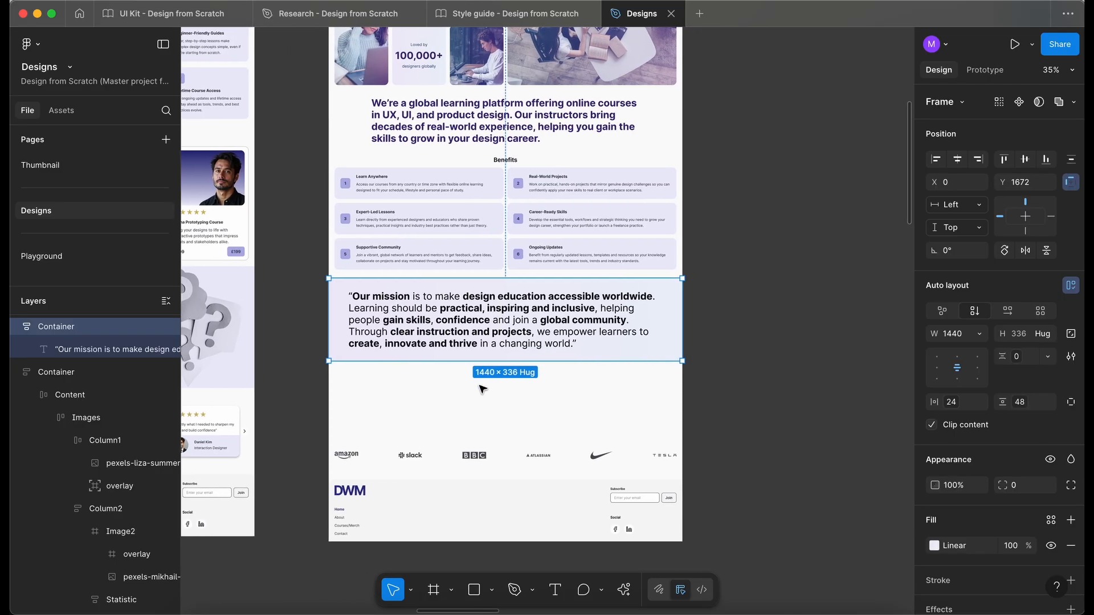
scroll(482, 389, "right", 10)
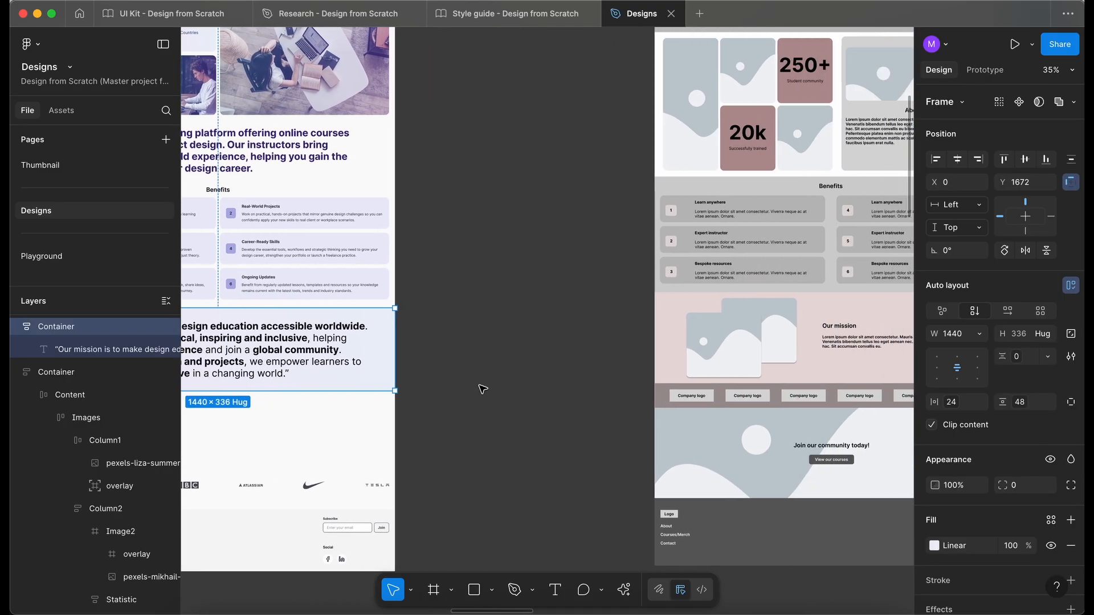
scroll(482, 389, "left", 10)
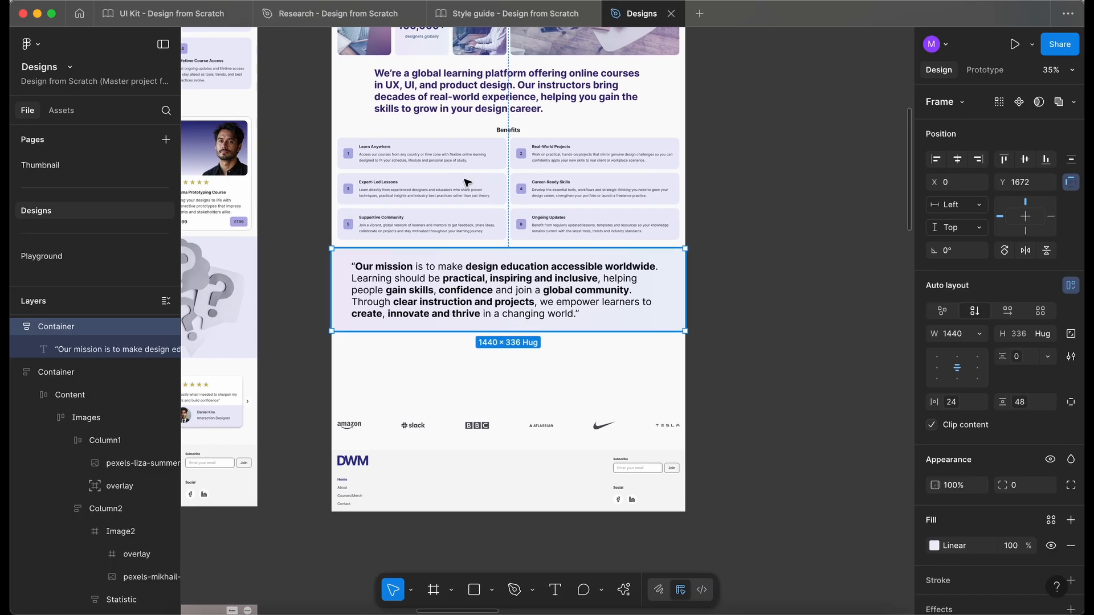
left_click(495, 134)
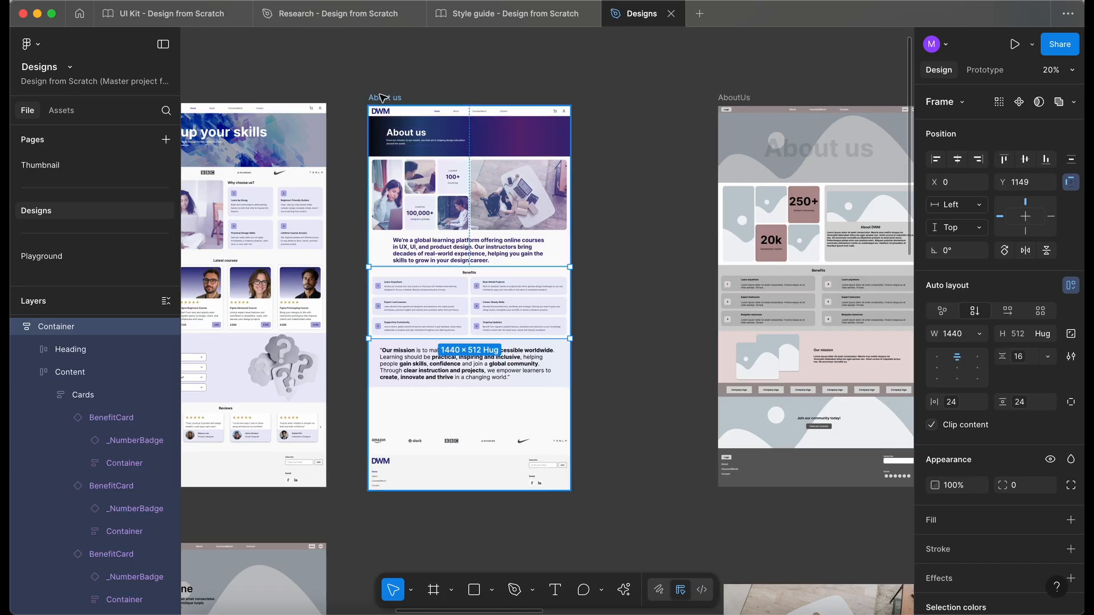
left_click(381, 97)
scroll(383, 98, "down", 5)
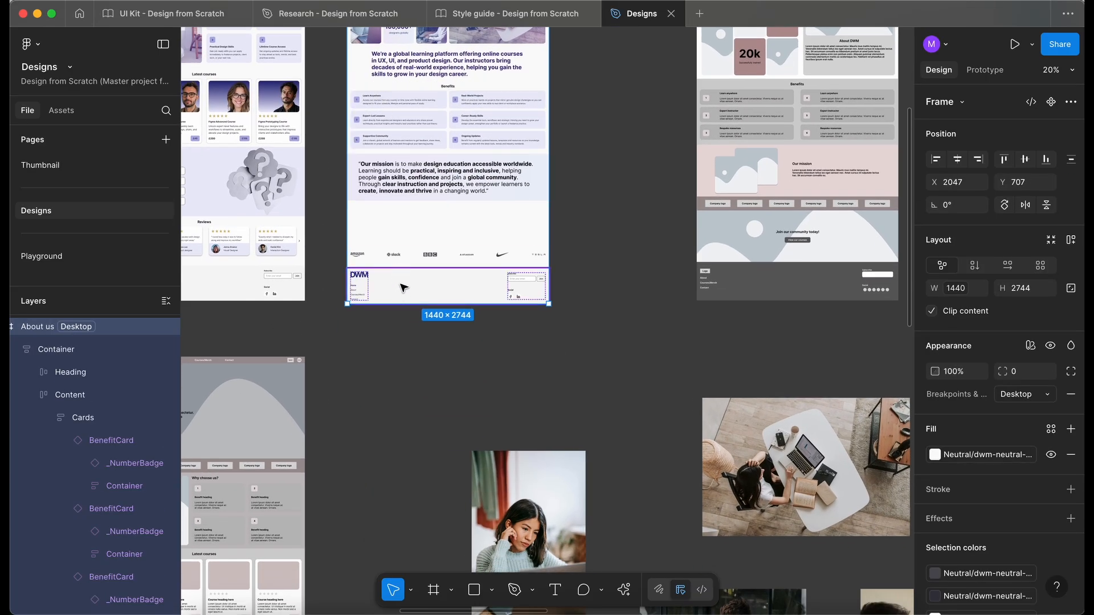
left_click_drag(399, 304, 399, 403)
scroll(399, 403, "down", 3)
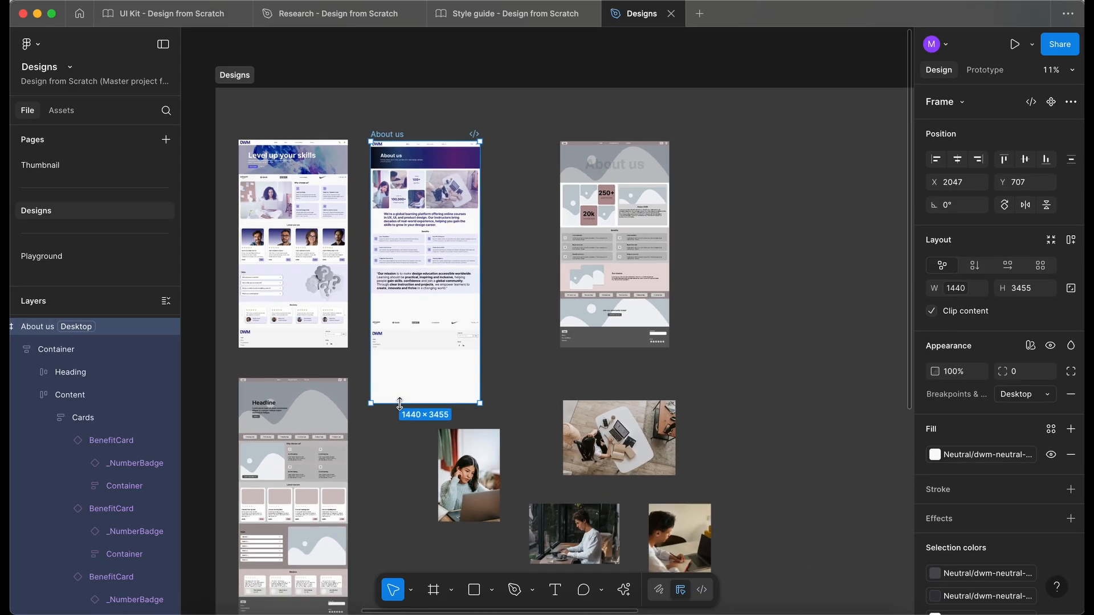
Move the loose photos on the canvas clear of the extended About us frame and shift its footer down to Y 3076.
scroll(402, 422, "down", 3)
left_click_drag(734, 454, 436, 278)
left_click_drag(477, 323, 571, 481)
left_click(502, 289)
Duplicate the Benefits section below the company logos and delete the copy's cards, keeping only its heading.
scroll(502, 289, "up", 3)
scroll(502, 289, "left", 2)
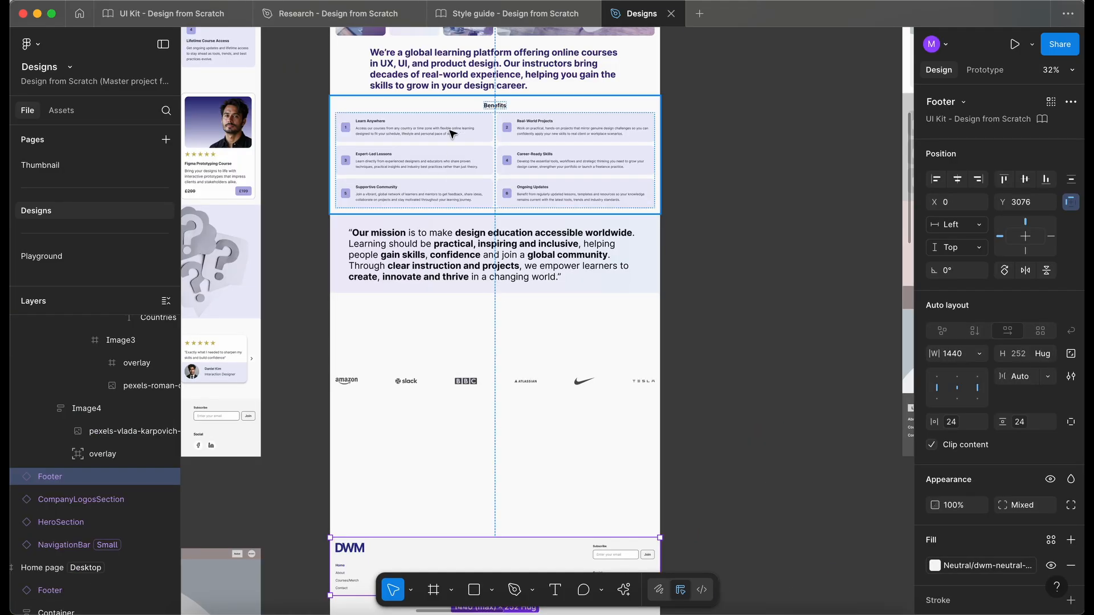
left_click(455, 130)
left_click_drag(455, 126, 459, 439)
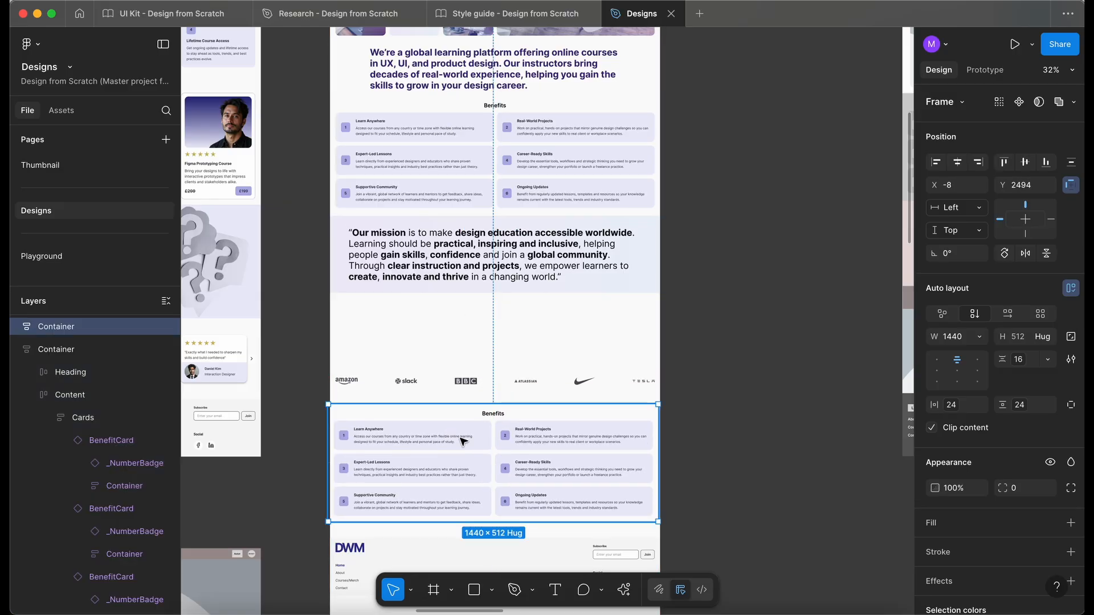
double_click(468, 455)
key("Delete")
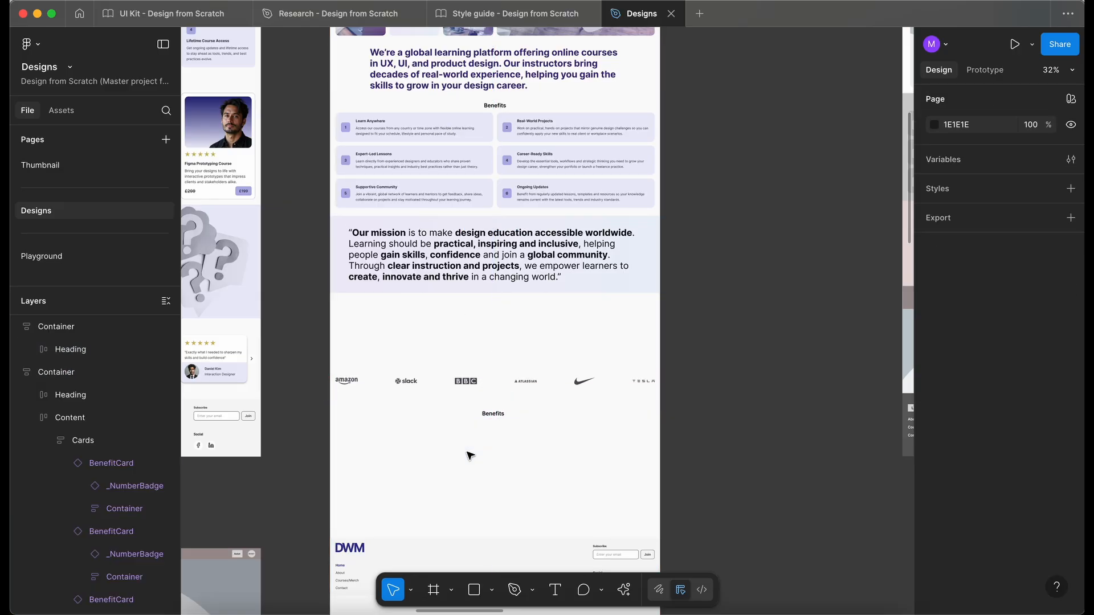
Place the duplicated heading container between the mission section and the company logos and change its text to "Teaching globally".
left_click_drag(487, 422, 491, 330)
scroll(492, 324, "right", 10)
key("shift+2")
double_click(505, 329)
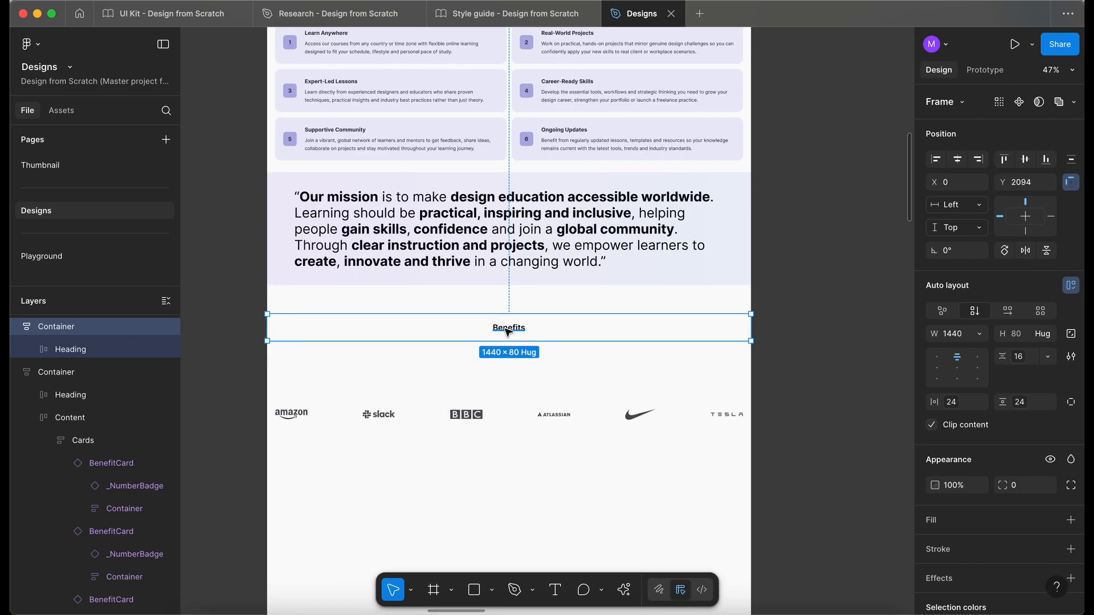
type("Teaching globally")
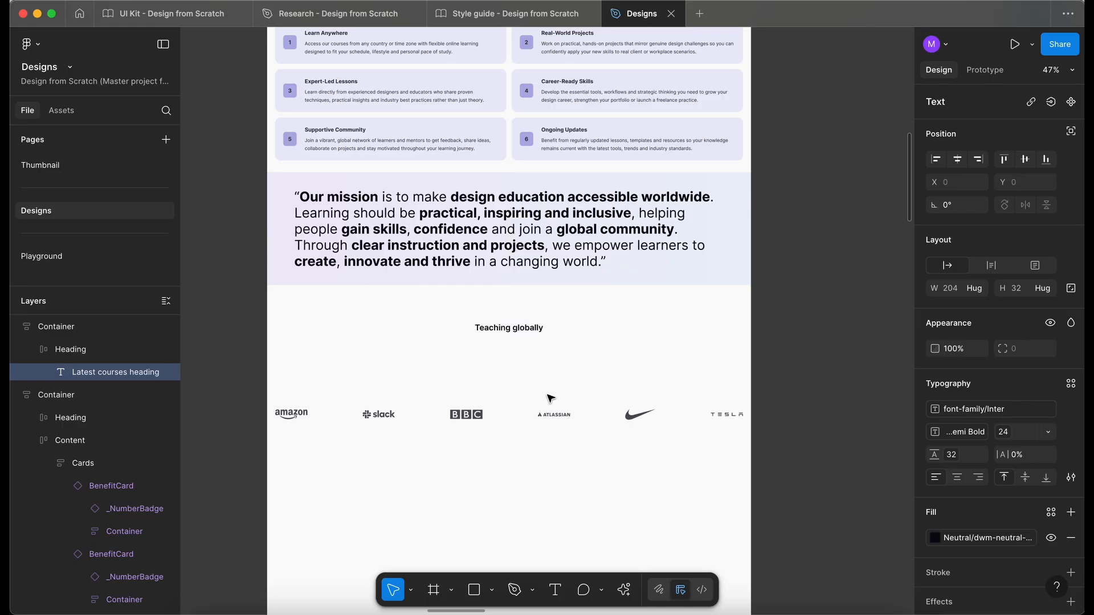
key("Escape")
key("Escape")
Copy the company logos section into the Teaching globally container beneath its heading and delete the original logos section.
left_click(589, 420)
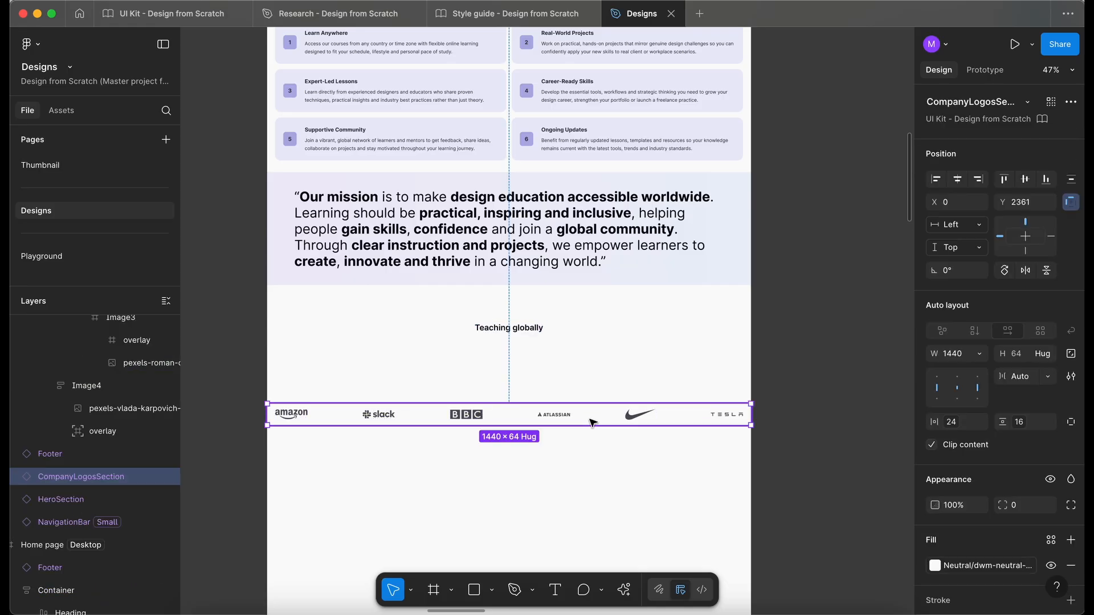
key("super+c")
left_click(602, 349)
key("super+v")
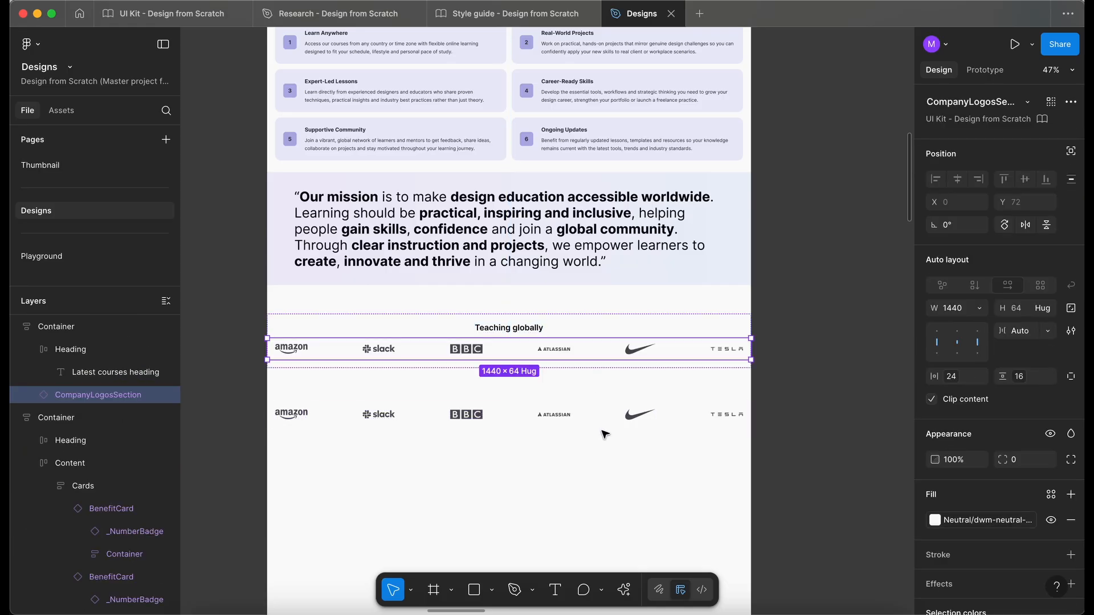
left_click(608, 422)
key("Delete")
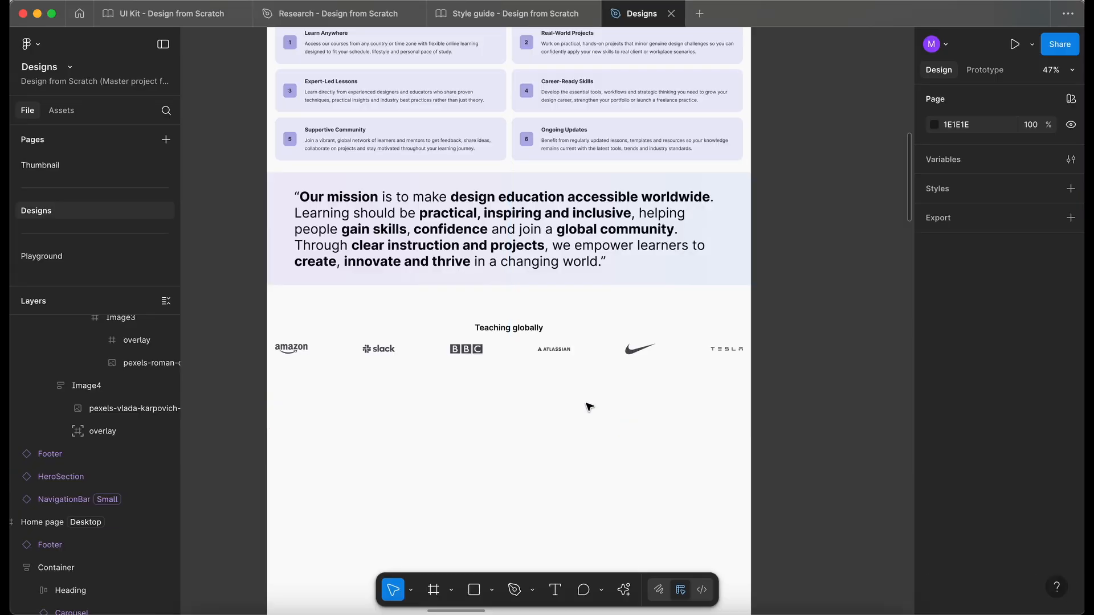
Set the gap between the Teaching globally heading and the logos to 24px.
left_click(552, 332)
left_click(1022, 361)
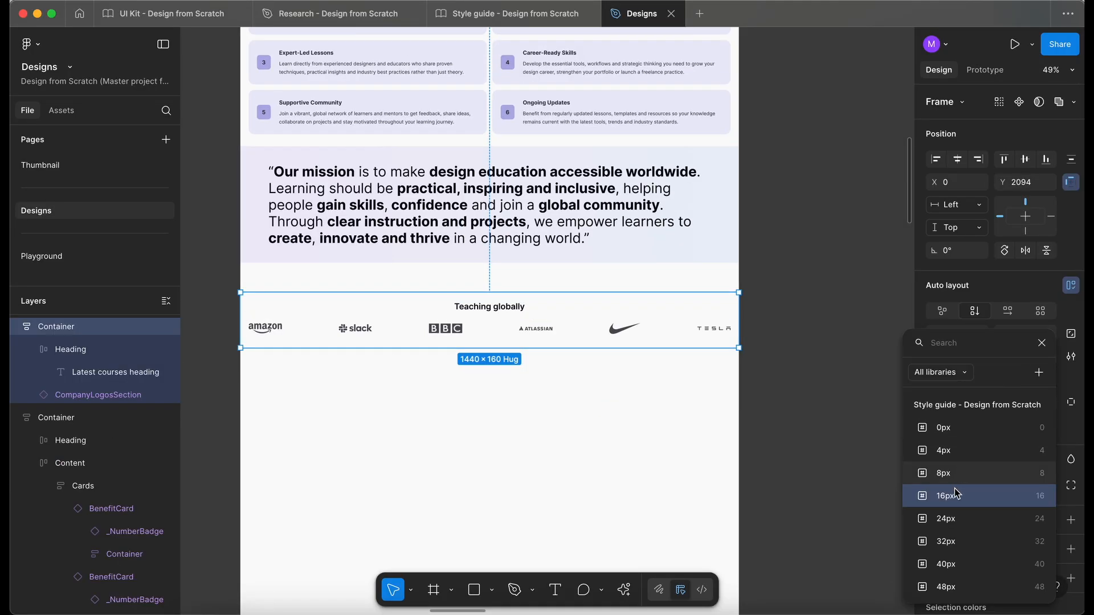
left_click(952, 519)
scroll(582, 428, "left", 1)
left_click(580, 426)
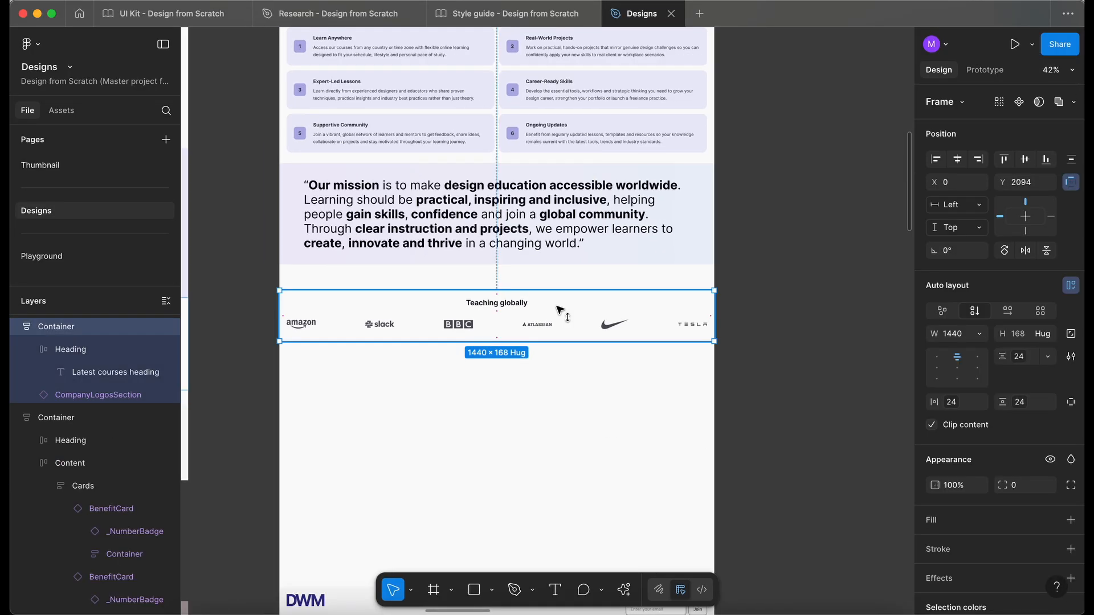
Try moving the Teaching globally container up closer to the mission section and compare the layout with the wireframe.
left_click_drag(558, 311, 558, 291)
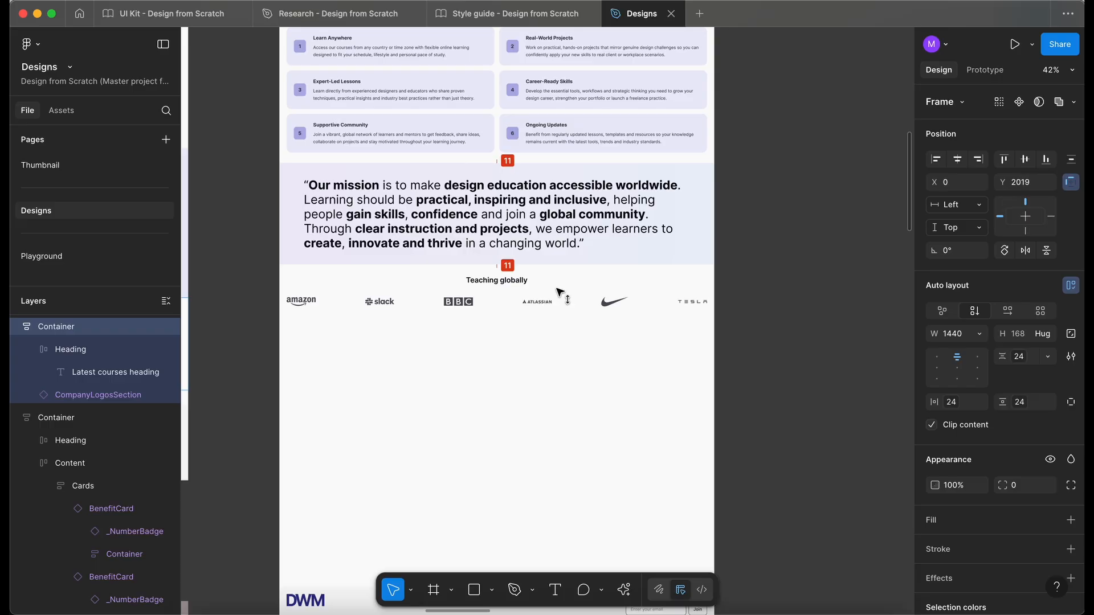
left_click(532, 188)
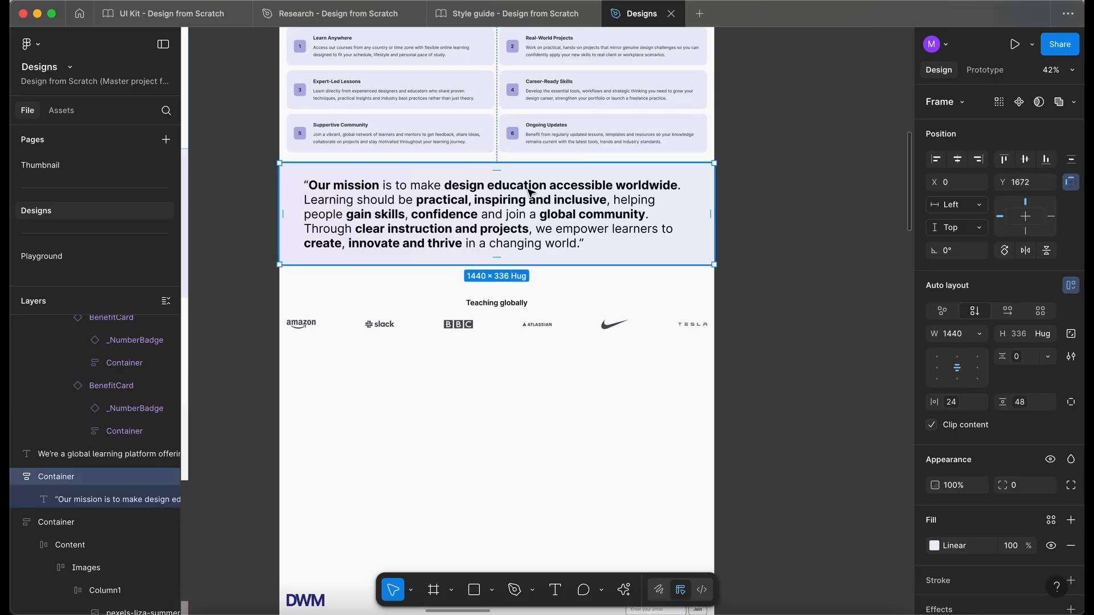
left_click_drag(532, 188, 518, 155)
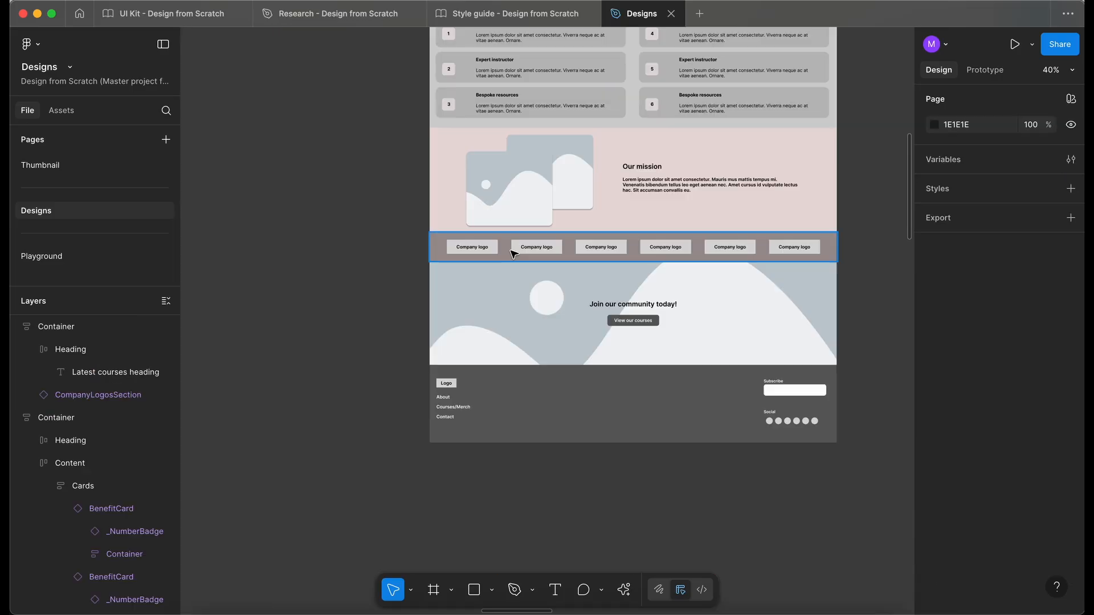
scroll(655, 228, "left", 5)
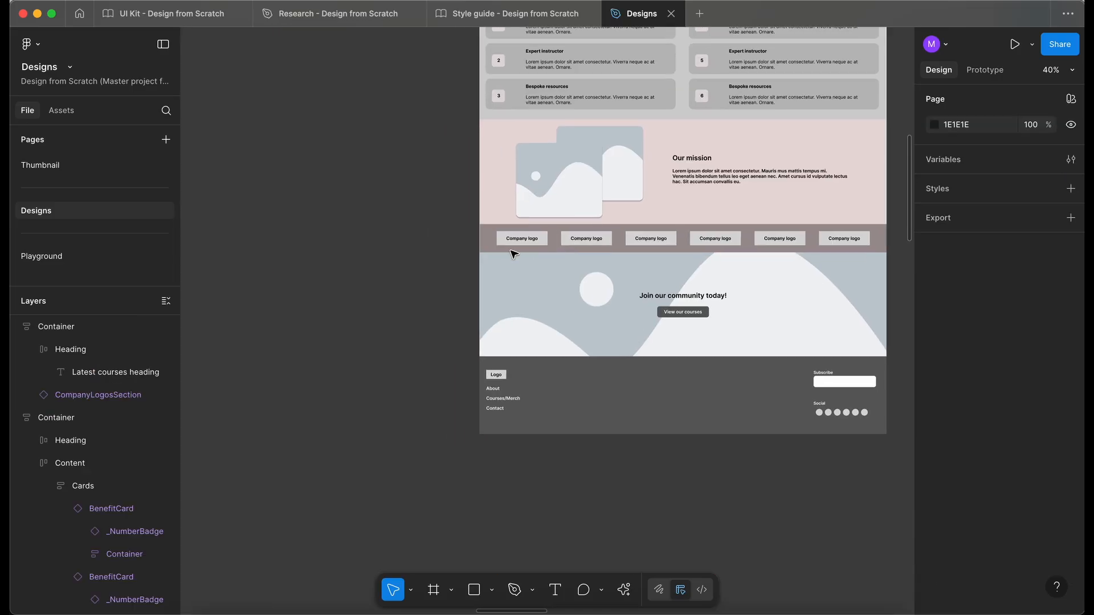
Copy the Join our community section from the wireframe and place it in the About us frame beneath the company logos.
left_click(710, 289)
scroll(709, 289, "down", 3)
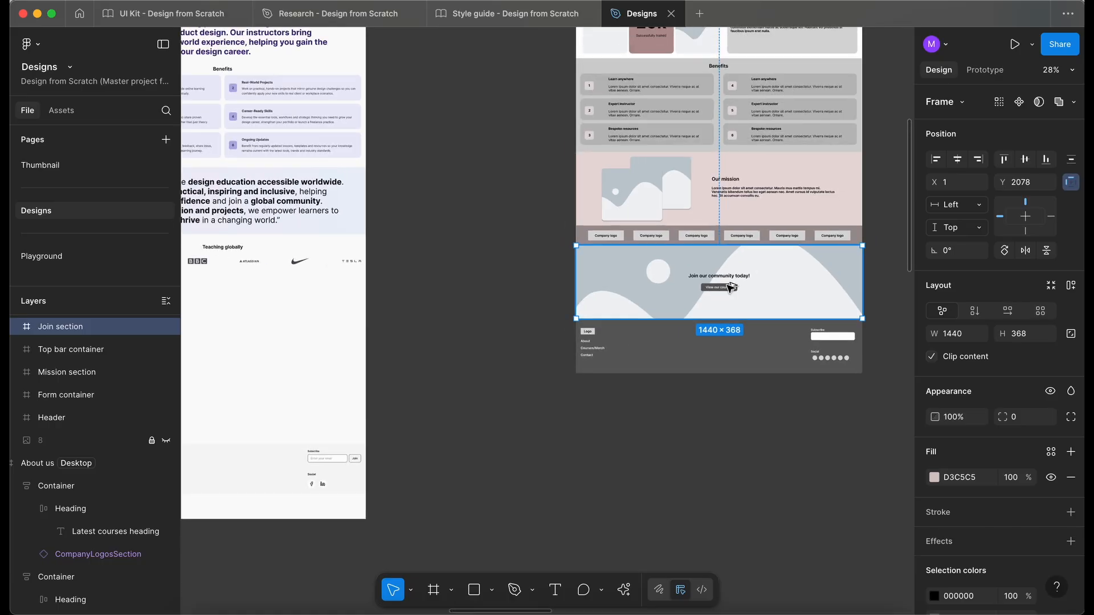
left_click_drag(770, 283, 379, 344)
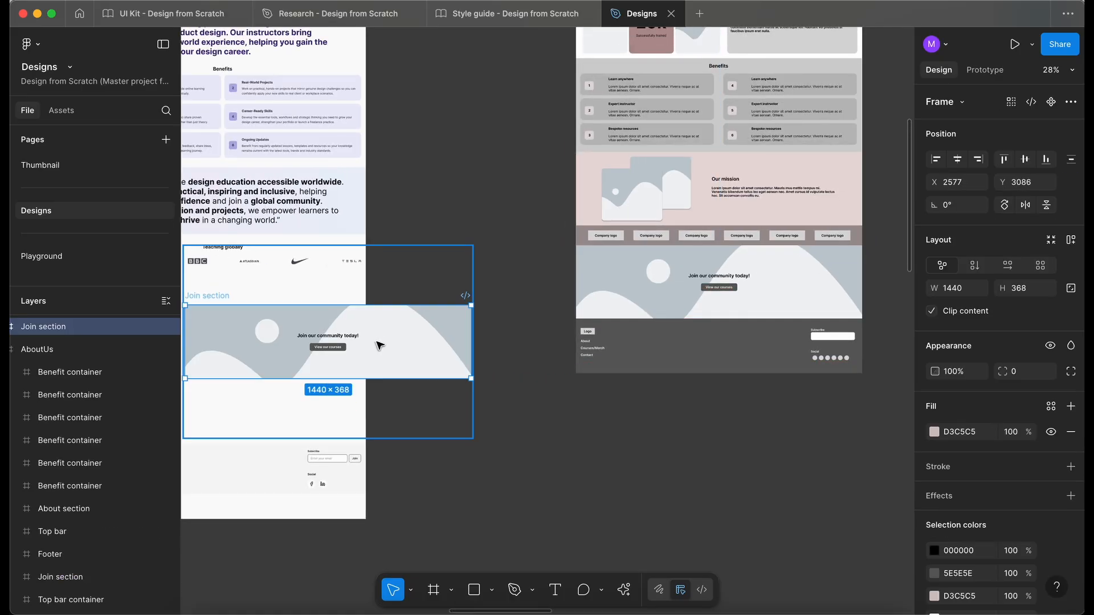
scroll(379, 343, "left", 5)
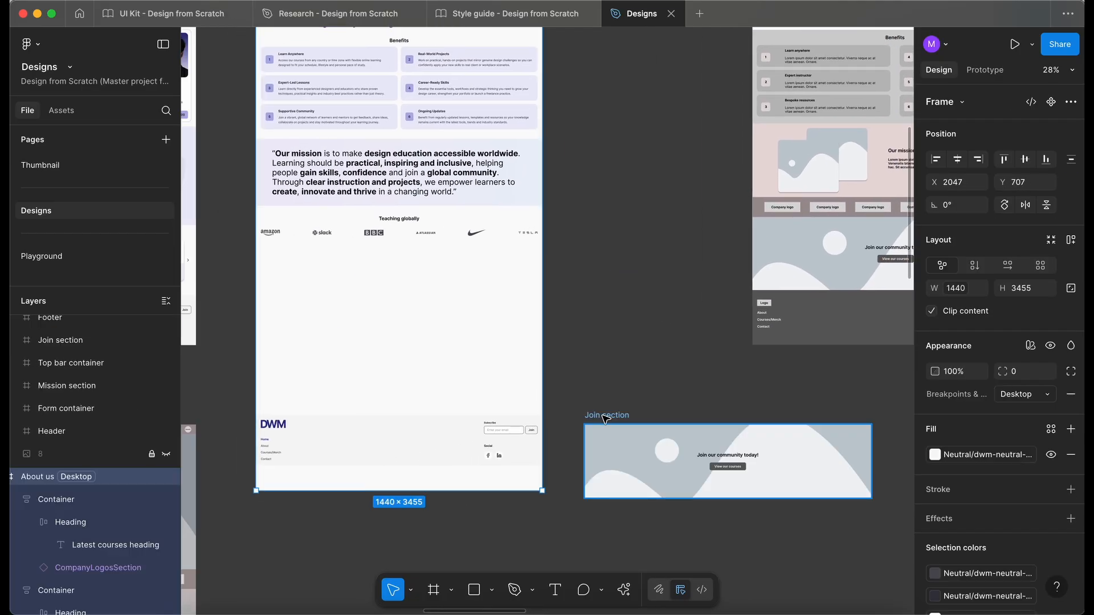
left_click_drag(605, 419, 276, 271)
scroll(276, 272, "up", 5)
Rename the copied join section layer as Container.
double_click(66, 326)
type("Container")
key("Return")
left_click(403, 268)
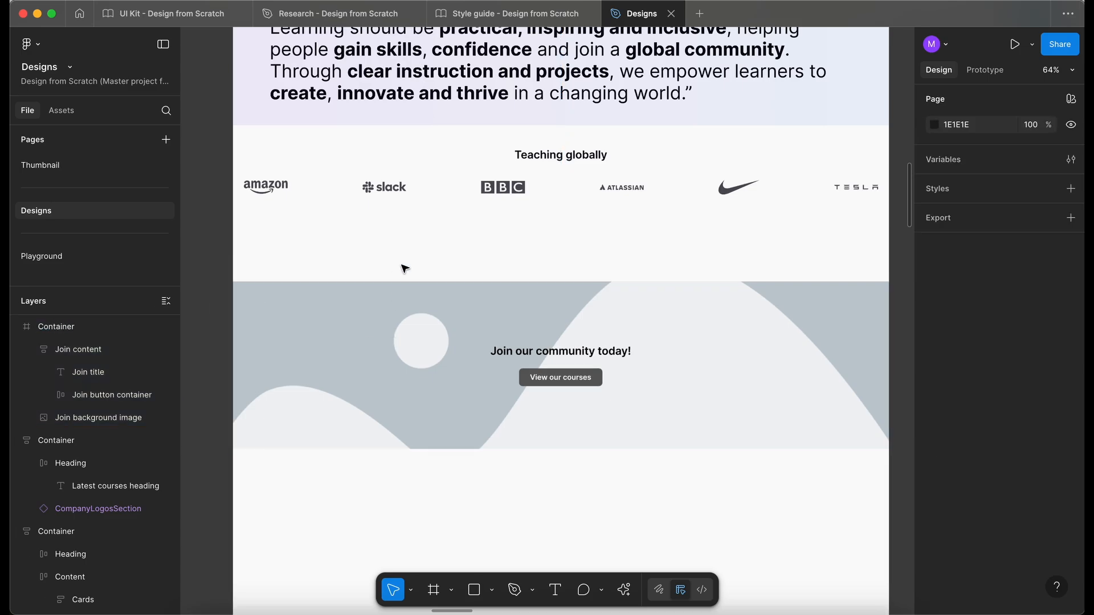
Increase the join container's height to 436 and move it up directly beneath the Teaching globally section.
left_click(431, 361)
scroll(431, 361, "down", 3)
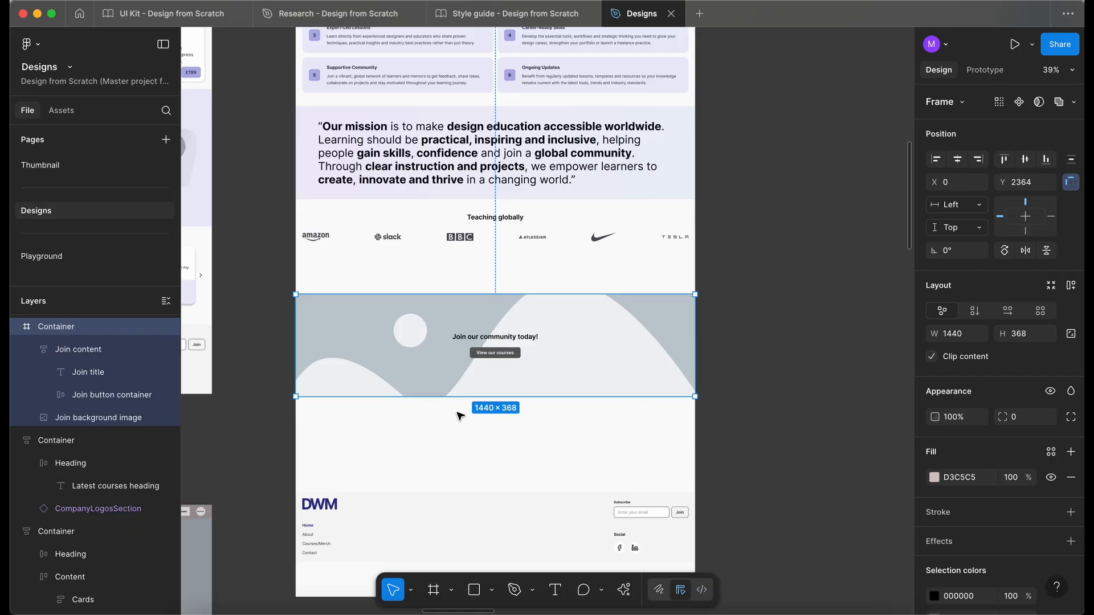
left_click_drag(463, 395, 436, 419)
scroll(436, 419, "up", 2)
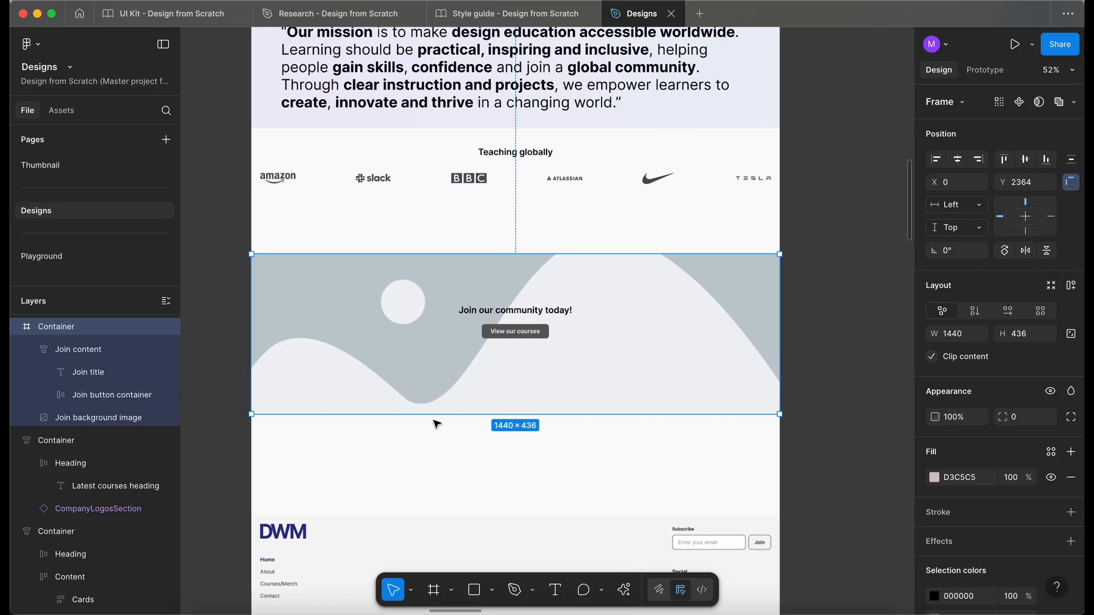
left_click_drag(396, 350, 391, 294)
Paste the pexels-fauxels-3184418 photo into the join container behind its content and delete the placeholder Join background image.
double_click(391, 302)
left_click(70, 331)
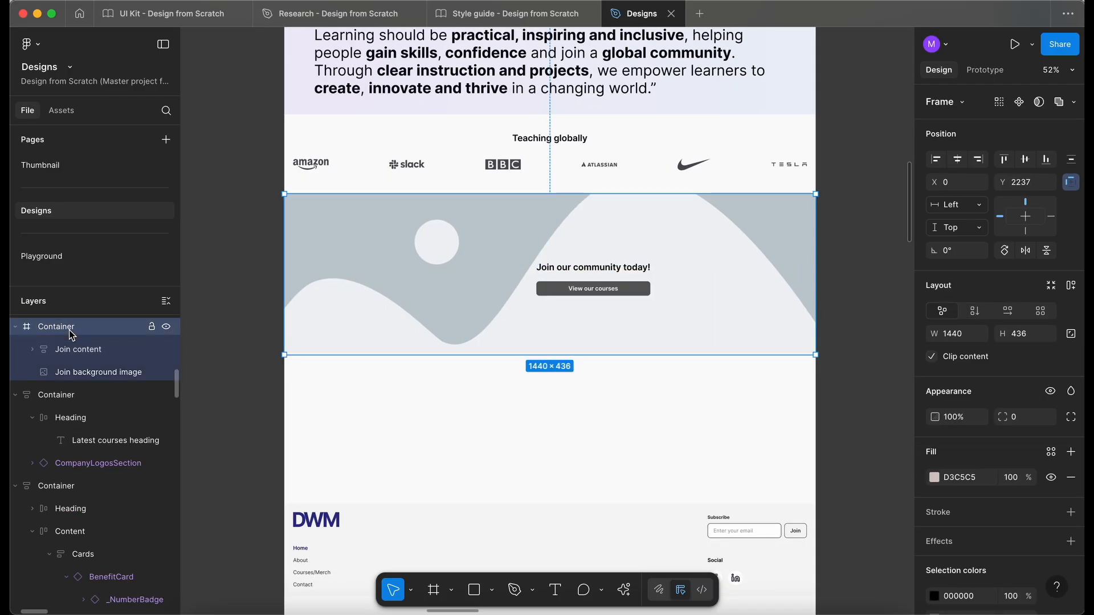
left_click(73, 342)
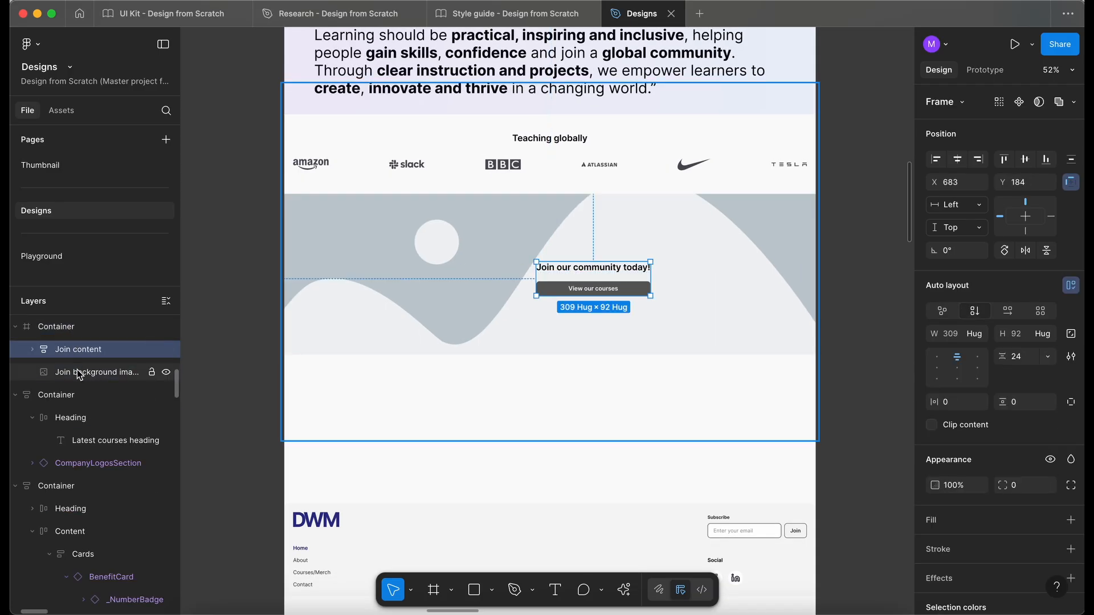
left_click(77, 369)
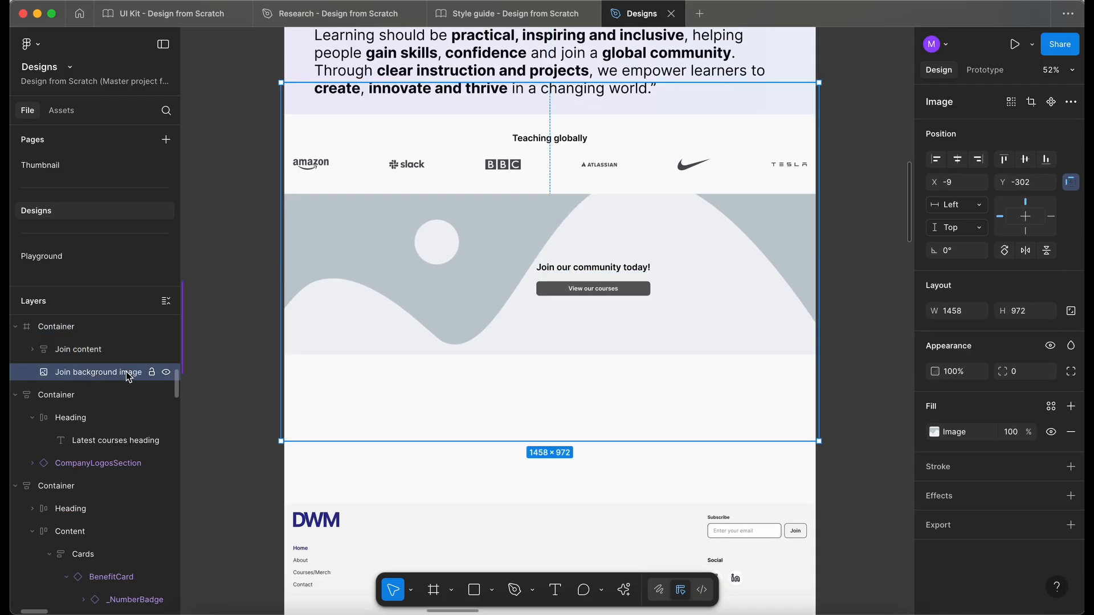
key("super+v")
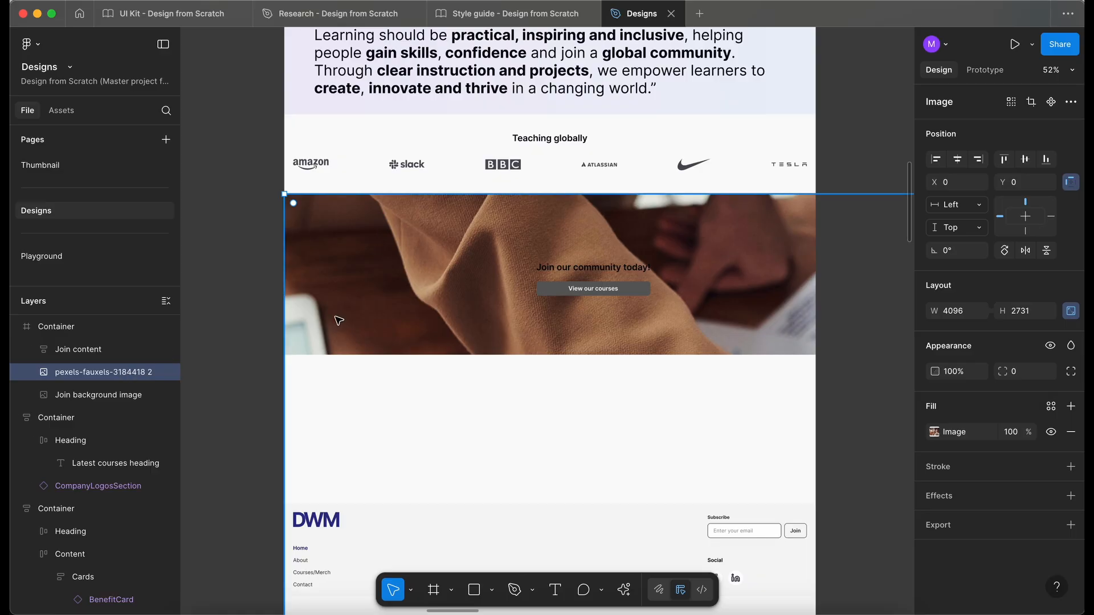
left_click(59, 401)
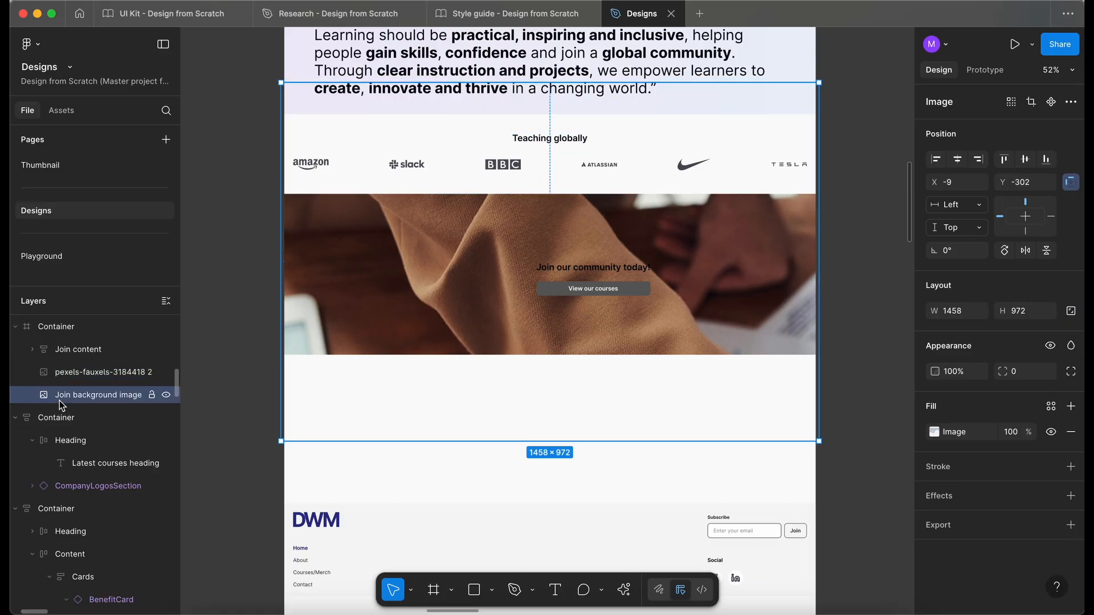
key("Delete")
Scale the pasted photo down proportionally to 1440 × 960 so it matches the section's width.
double_click(542, 288)
scroll(593, 104, "down", 10)
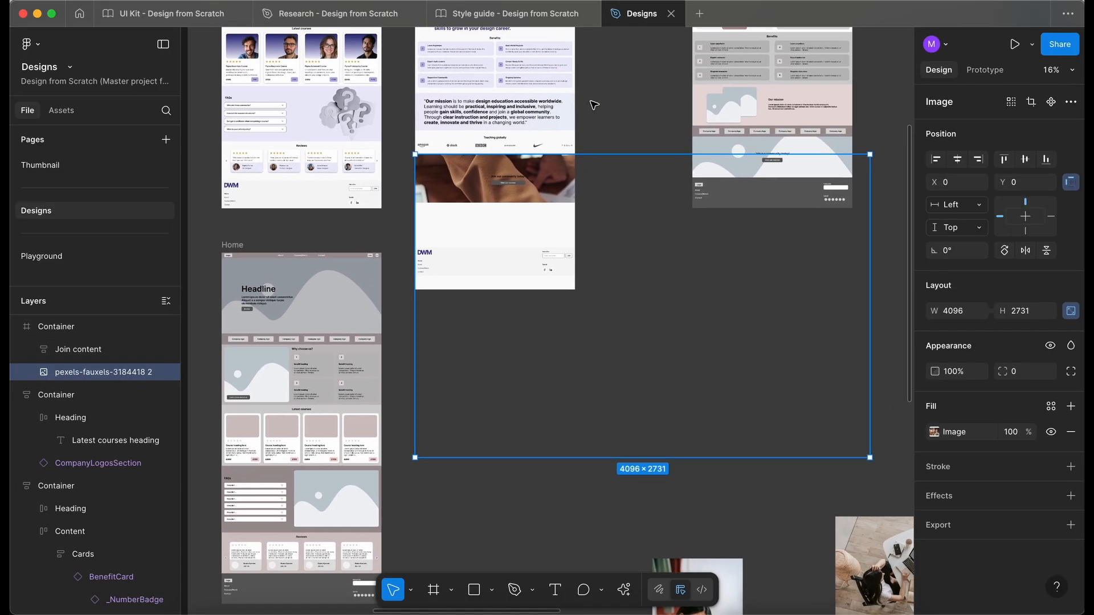
left_click_drag(862, 463, 570, 238)
scroll(506, 196, "up", 5)
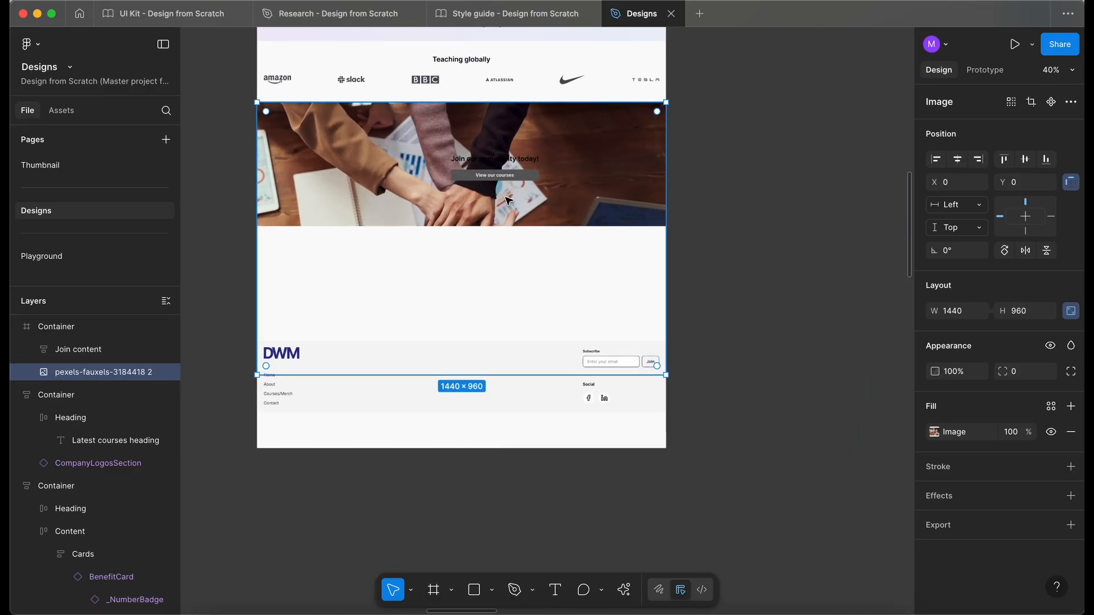
Shift the photo up to show the joined hands in the join section and enlarge it to about 1462 × 974.
scroll(511, 228, "up", 1)
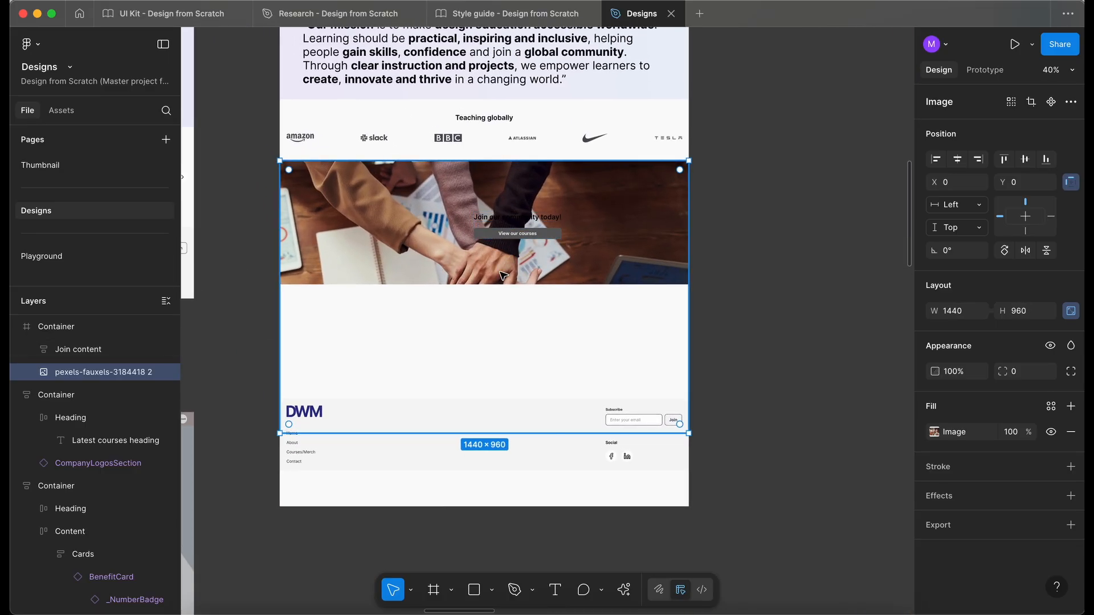
scroll(462, 253, "up", 3)
left_click_drag(460, 252, 450, 171)
left_click_drag(856, 105, 861, 100)
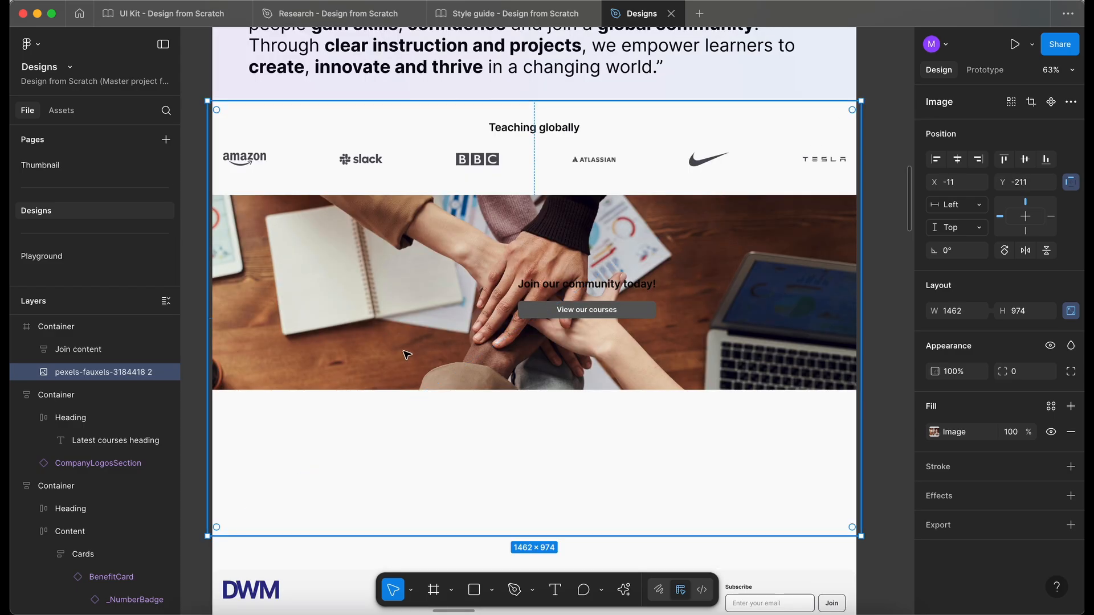
left_click_drag(402, 347, 402, 342)
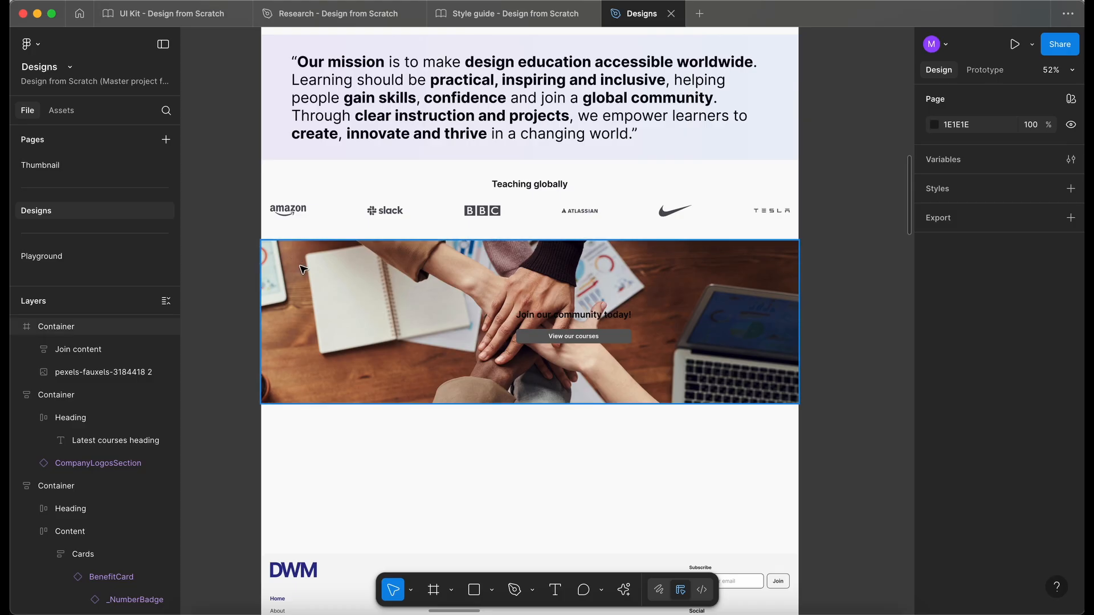
Draw a frame about 450 × 301 inside the join section and rename it Overlay.
key("f")
left_click_drag(267, 256, 435, 367)
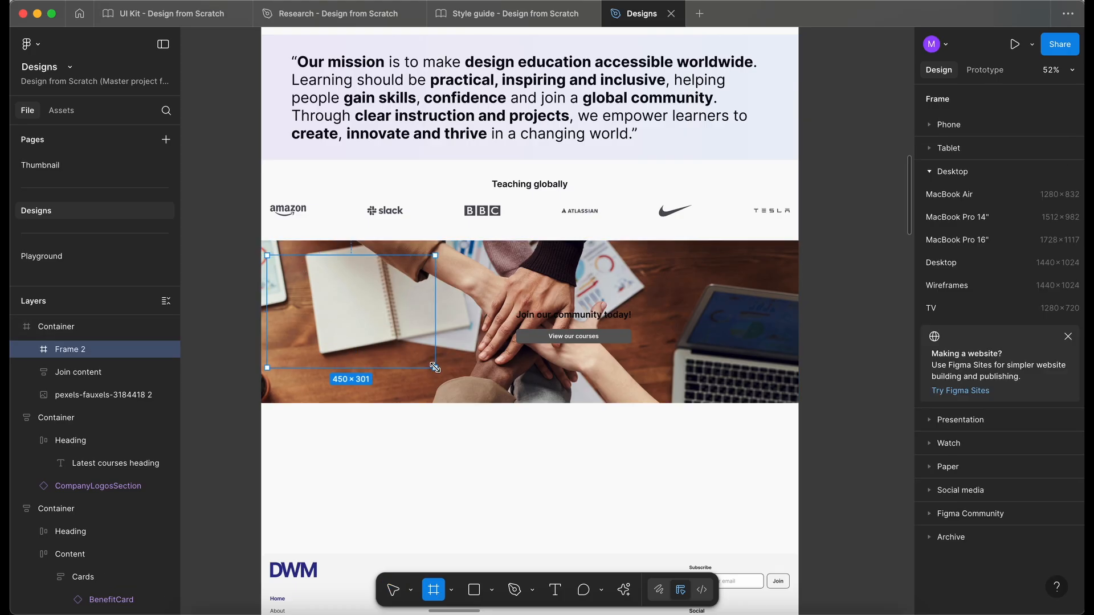
double_click(92, 349)
type("Overlay")
key("Return")
Align the Overlay frame to the join section's origin and resize it to 1440 × 436 to cover the photo.
left_click_drag(328, 319, 322, 304)
left_click_drag(442, 355, 798, 404)
scroll(385, 419, "up", 3)
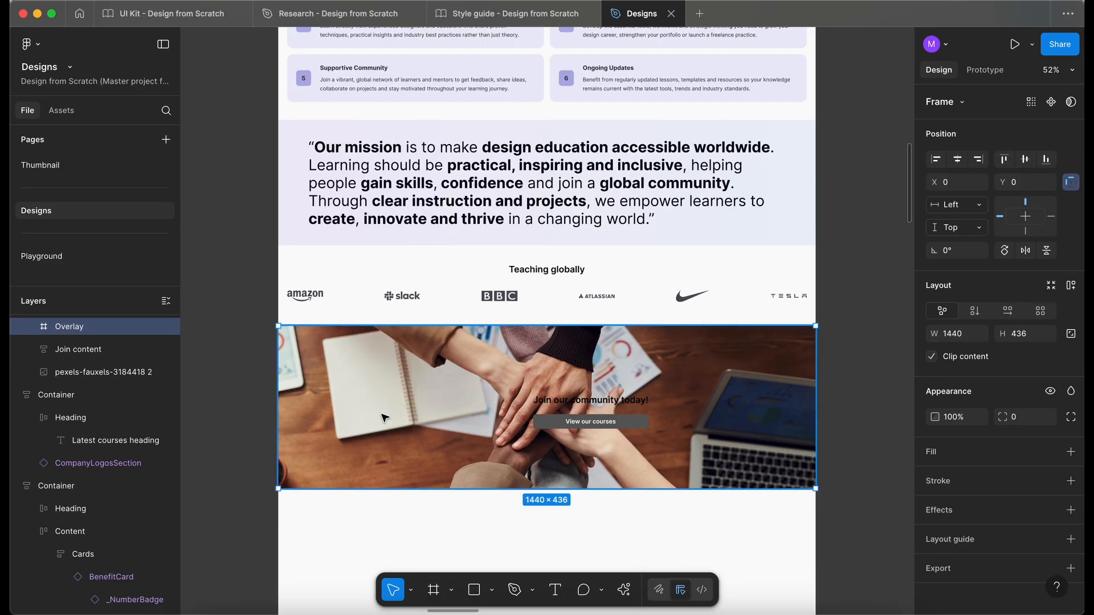
scroll(384, 419, "right", 1)
Add a solid red B85C5C fill to the Overlay frame.
left_click(1070, 451)
left_click(934, 478)
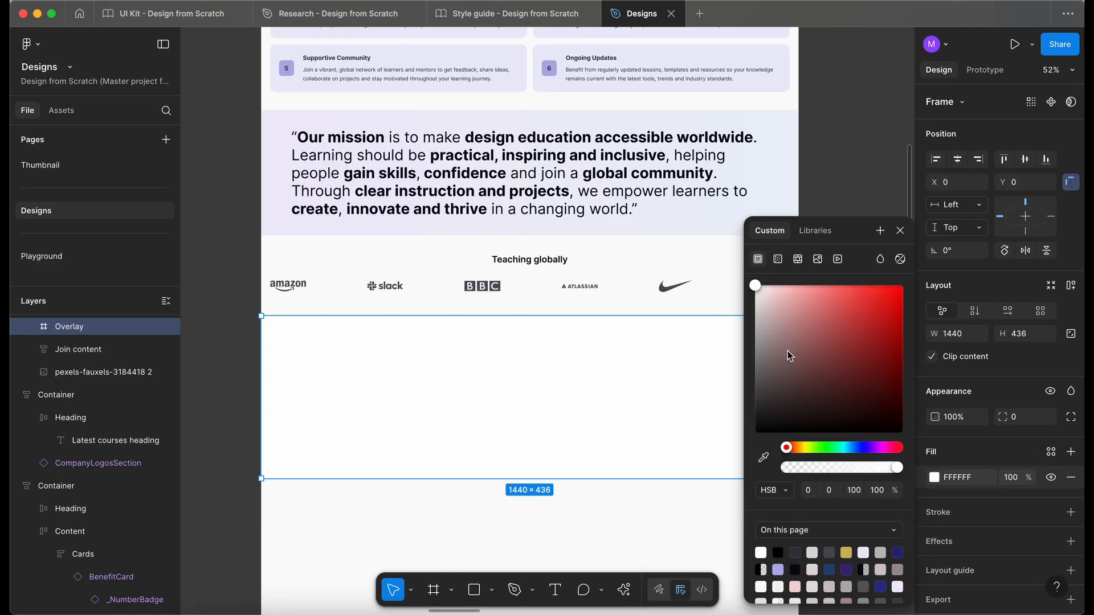
left_click_drag(788, 357, 830, 325)
left_click(845, 169)
Copy the linear gradient fill from the 100+ Countries statistic card above the introduction.
scroll(579, 358, "up", 3)
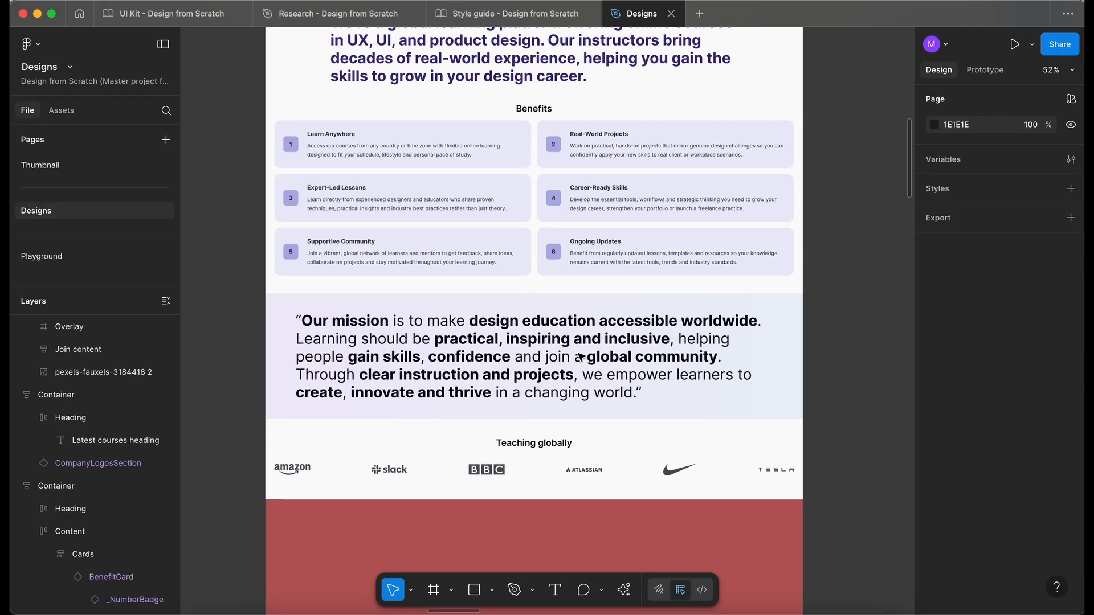
scroll(578, 357, "up", 4)
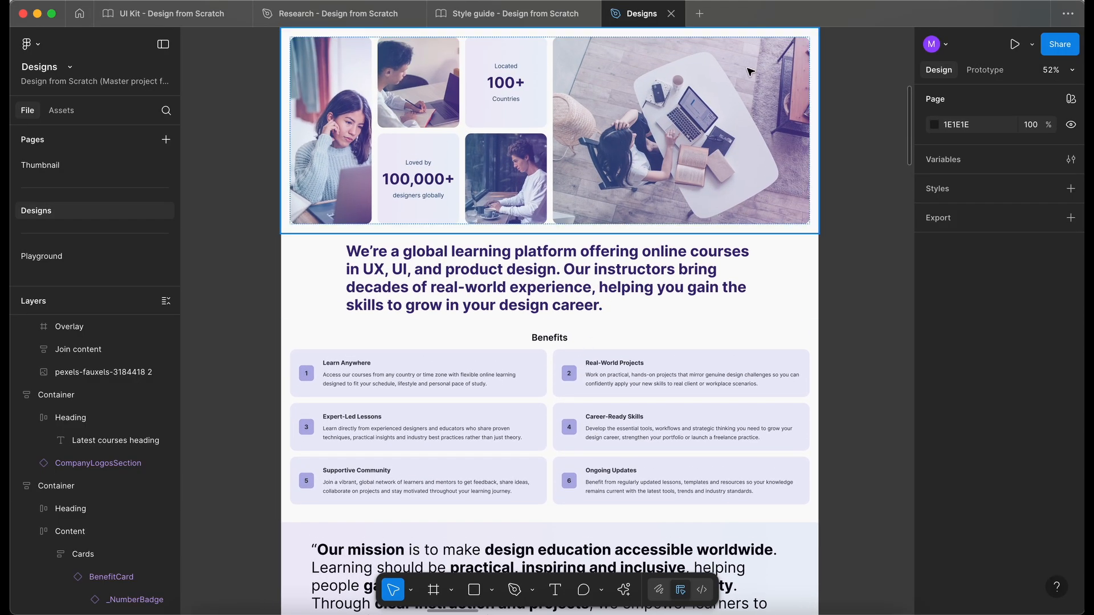
left_click(750, 72)
left_click(536, 116)
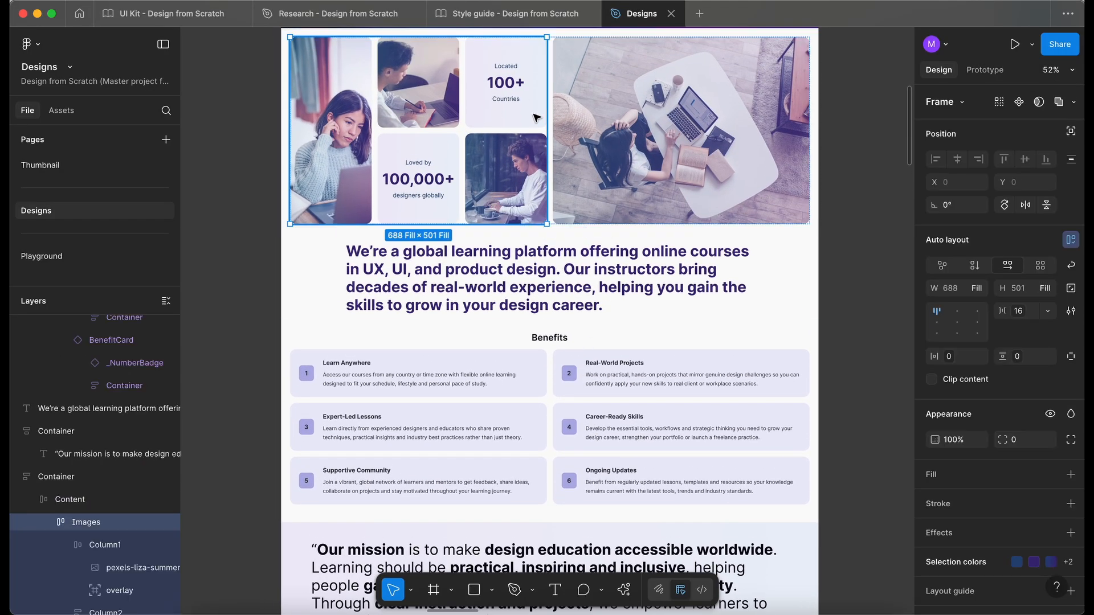
left_click(535, 116)
left_click(535, 117)
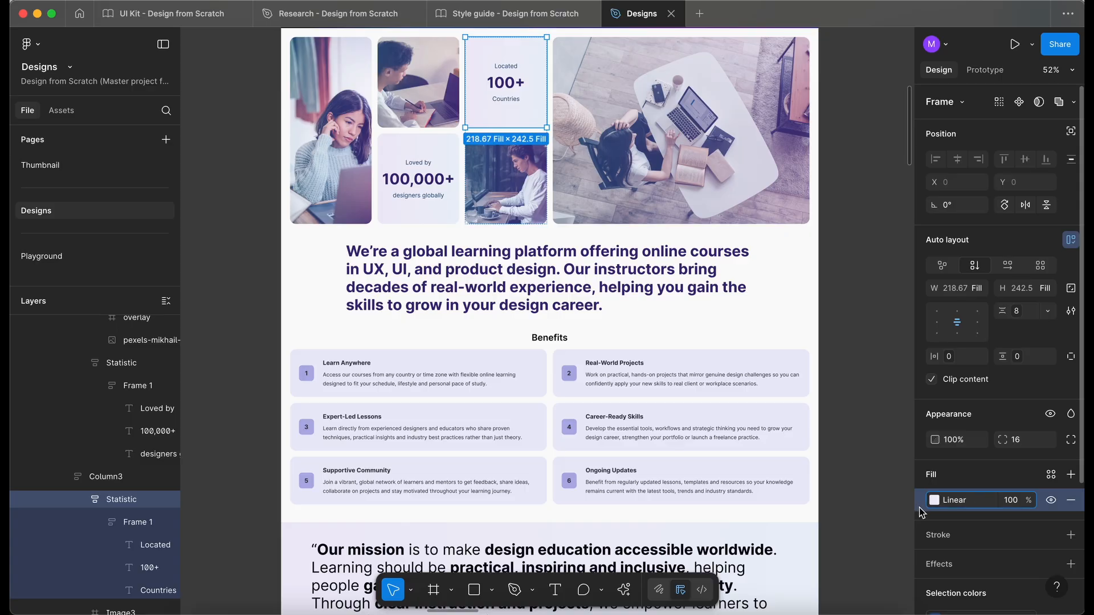
scroll(569, 370, "down", 7)
scroll(570, 370, "right", 2)
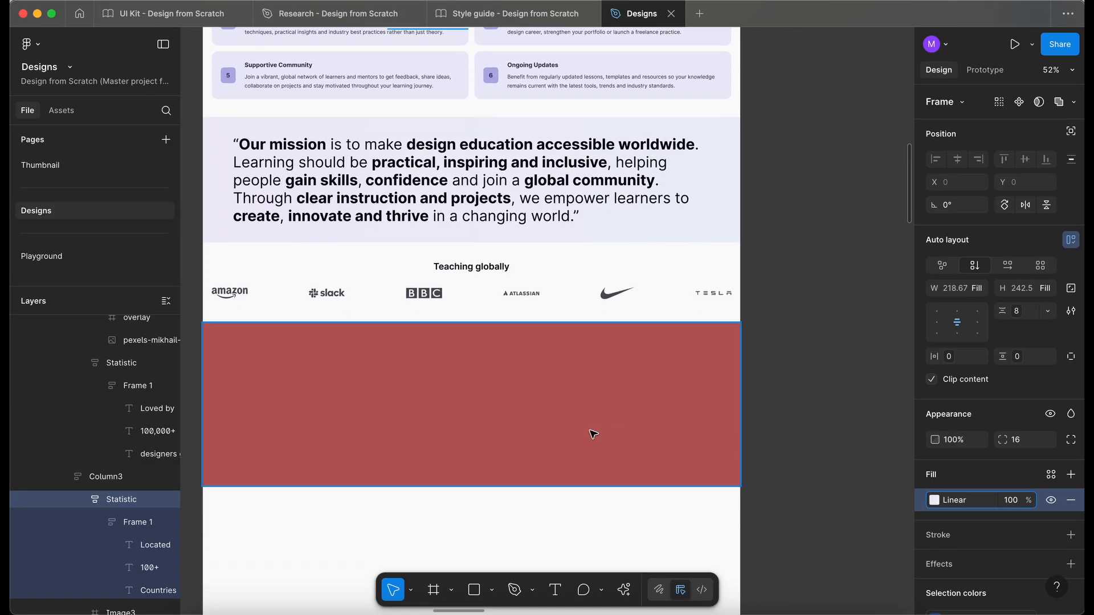
Paste the copied linear gradient onto the Overlay frame and remove its solid red fill.
left_click(542, 406)
scroll(542, 407, "left", 3)
scroll(543, 406, "down", 1)
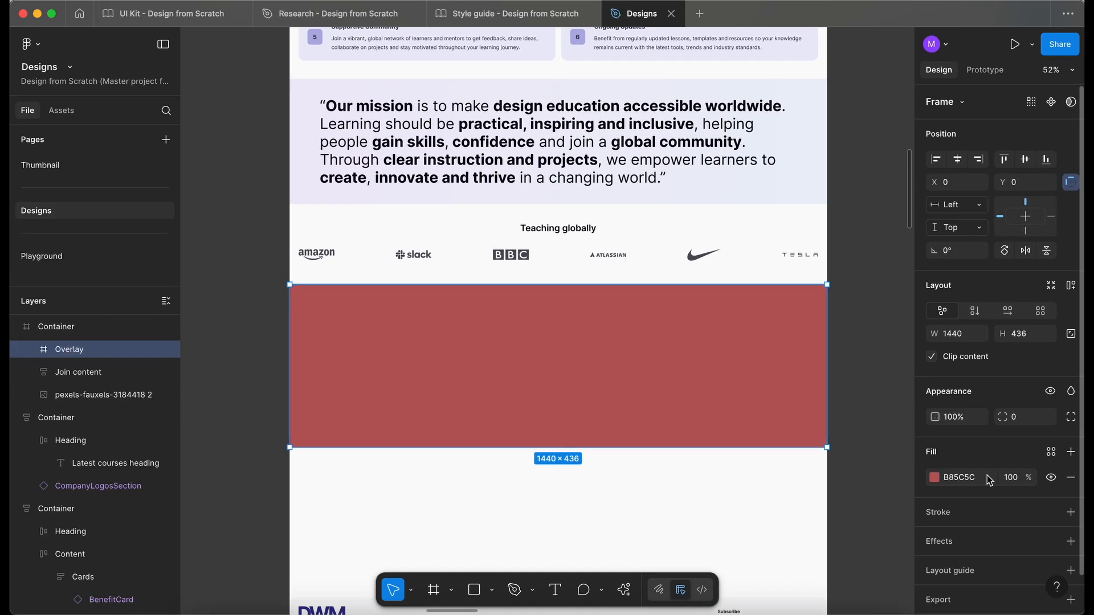
left_click(923, 485)
key("super+v")
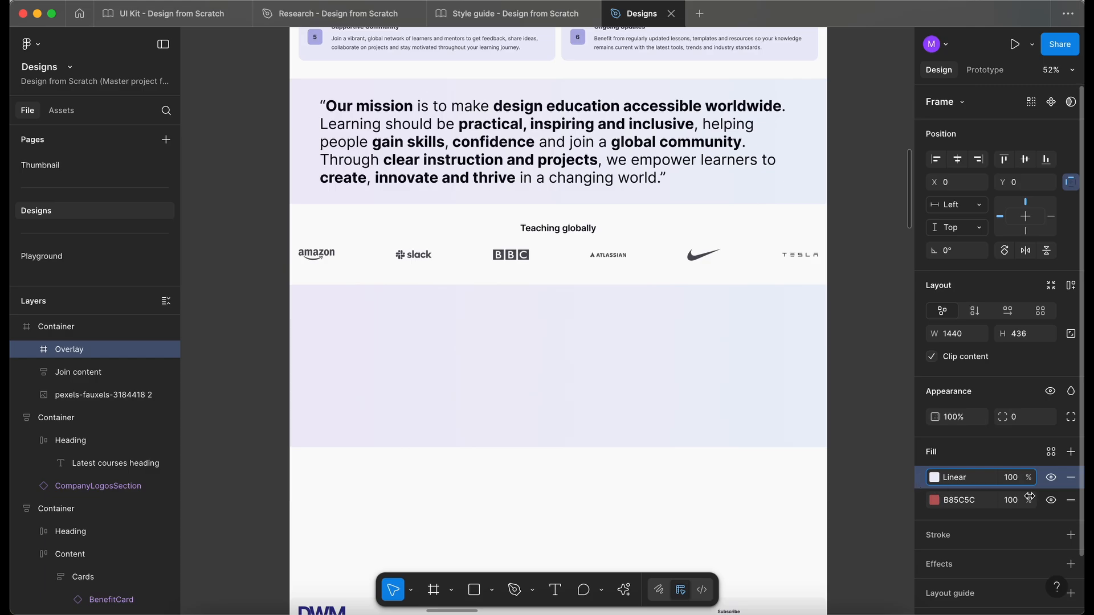
left_click(1071, 500)
Change the overlay gradient's 0% stop to a dark lavender library color and its 100% stop to dwm-sky-500.
left_click(934, 479)
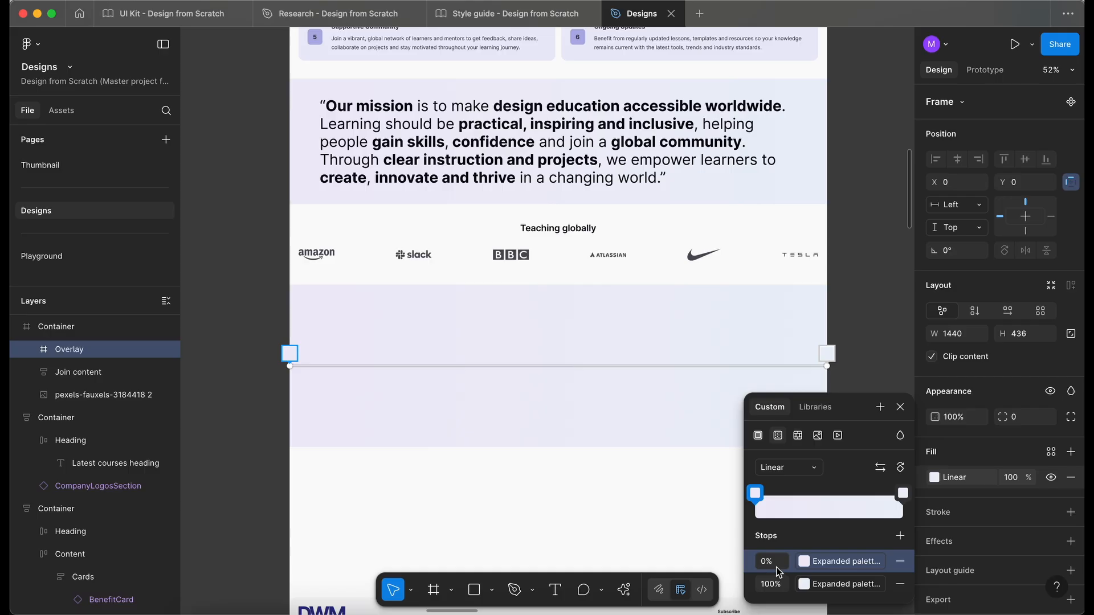
left_click(834, 563)
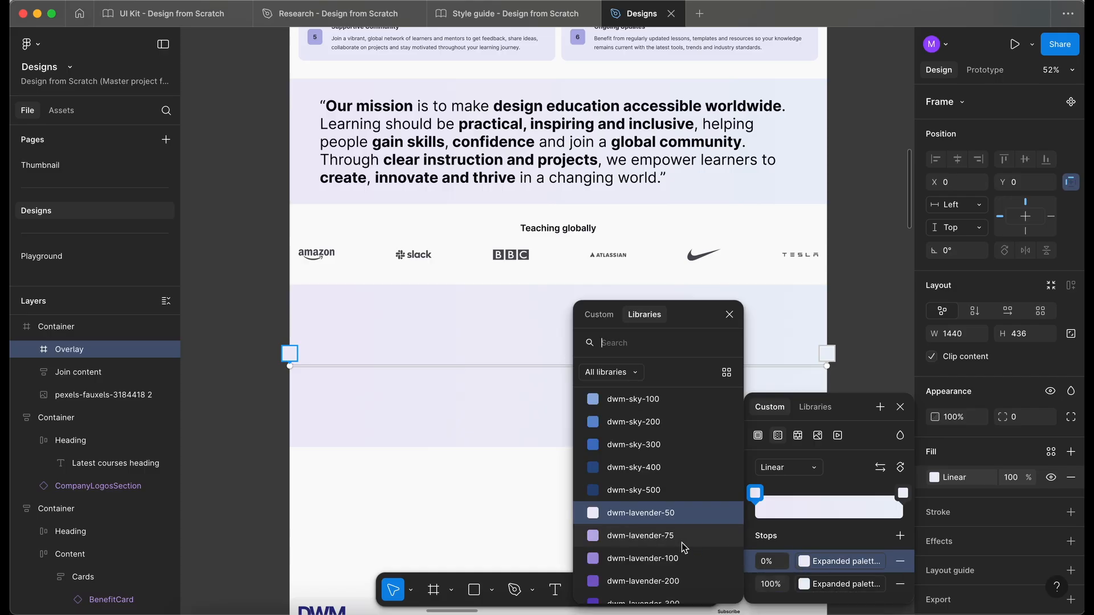
scroll(681, 547, "down", 3)
left_click(644, 588)
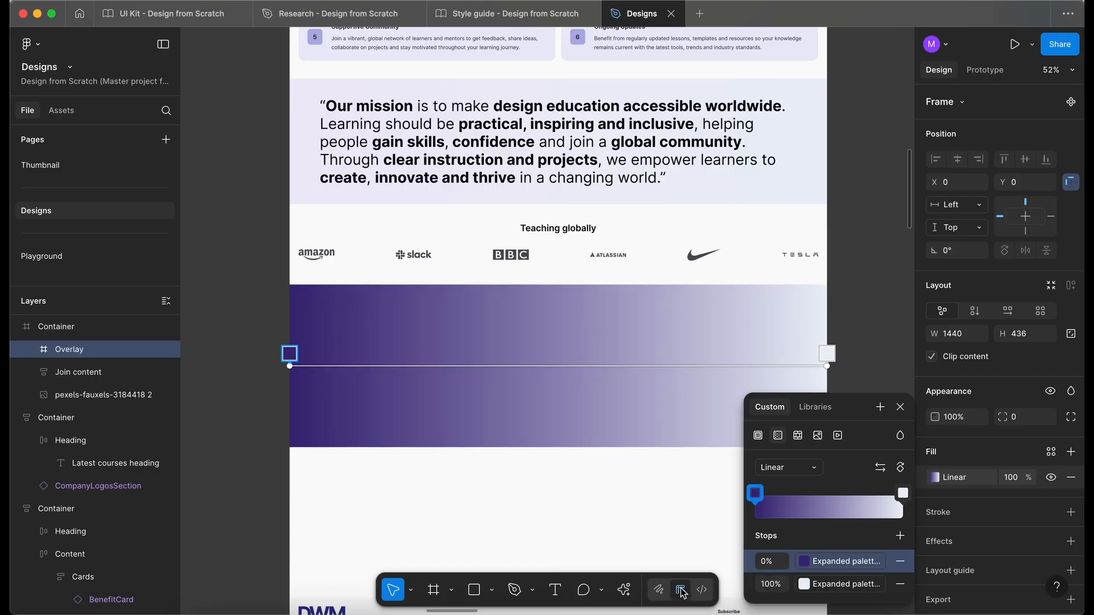
left_click(804, 587)
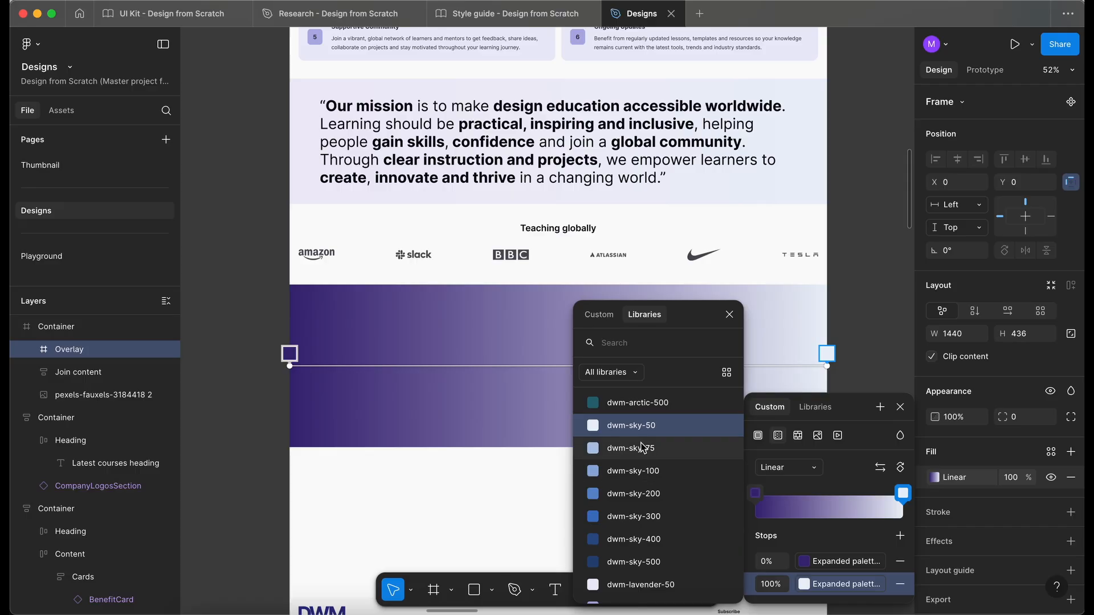
left_click(660, 562)
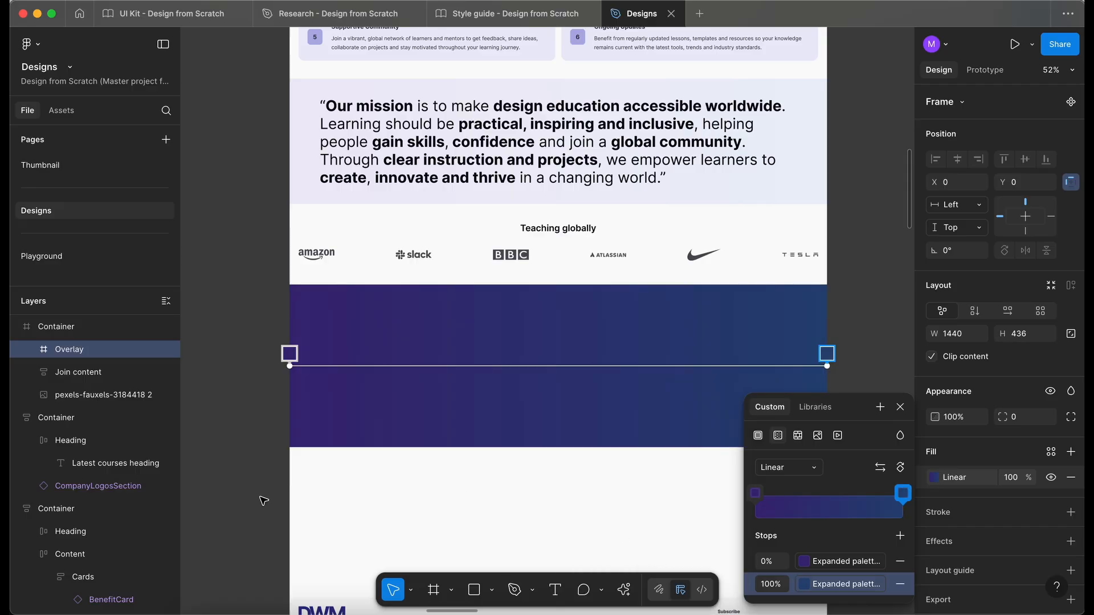
key("Escape")
Set the Overlay frame's blend mode to Screen so the photo is tinted by the gradient.
scroll(691, 378, "down", 2)
scroll(691, 378, "right", 1)
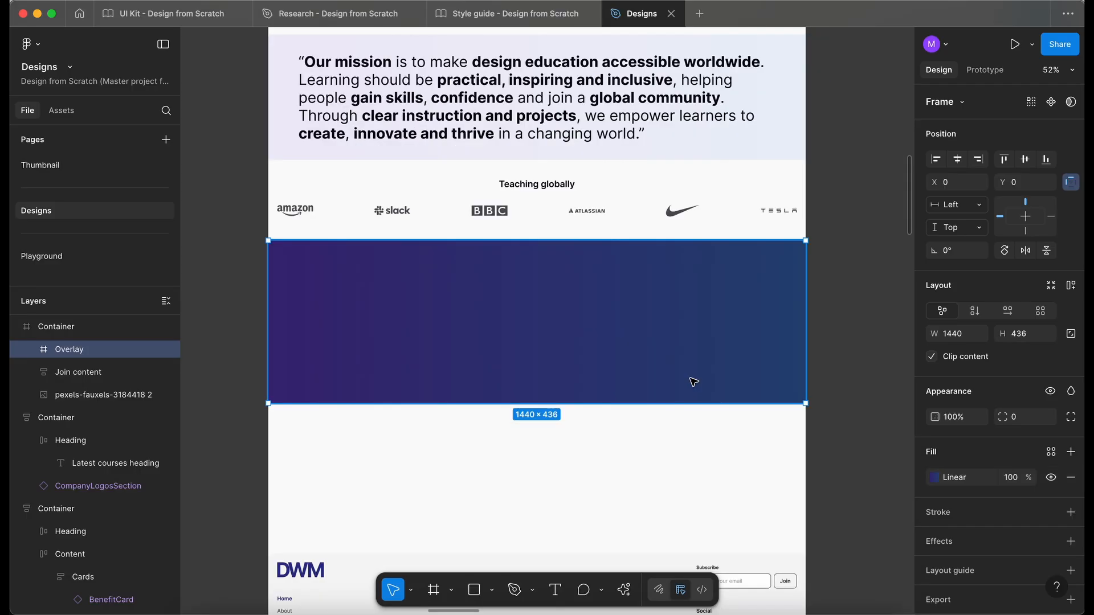
left_click(1071, 392)
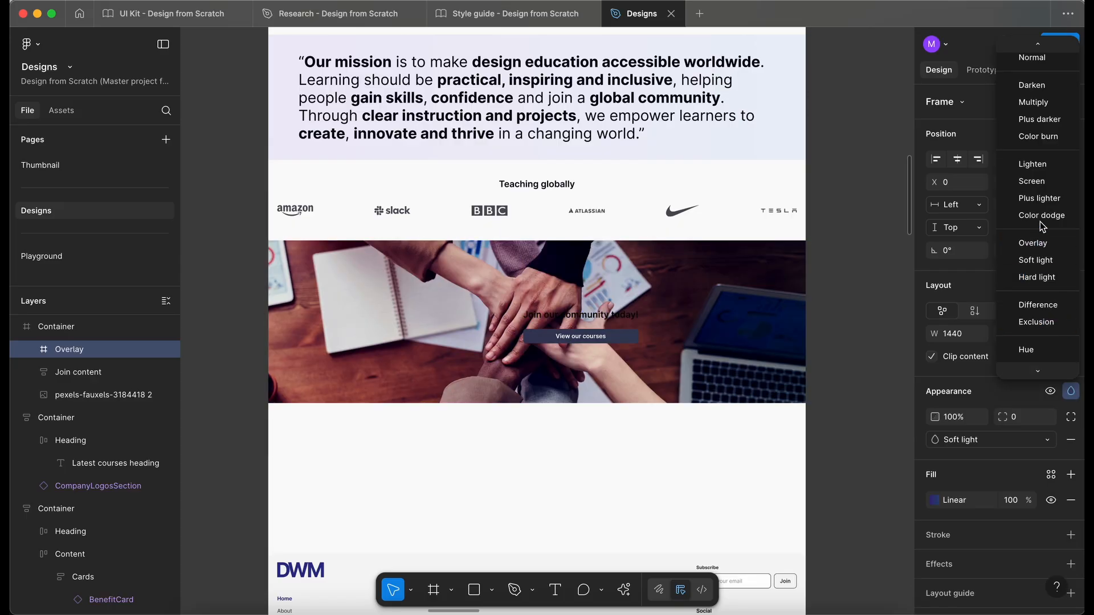
left_click(1047, 181)
Centre the Join content group horizontally in the section and move its layer above Overlay.
left_click_drag(547, 315, 566, 321)
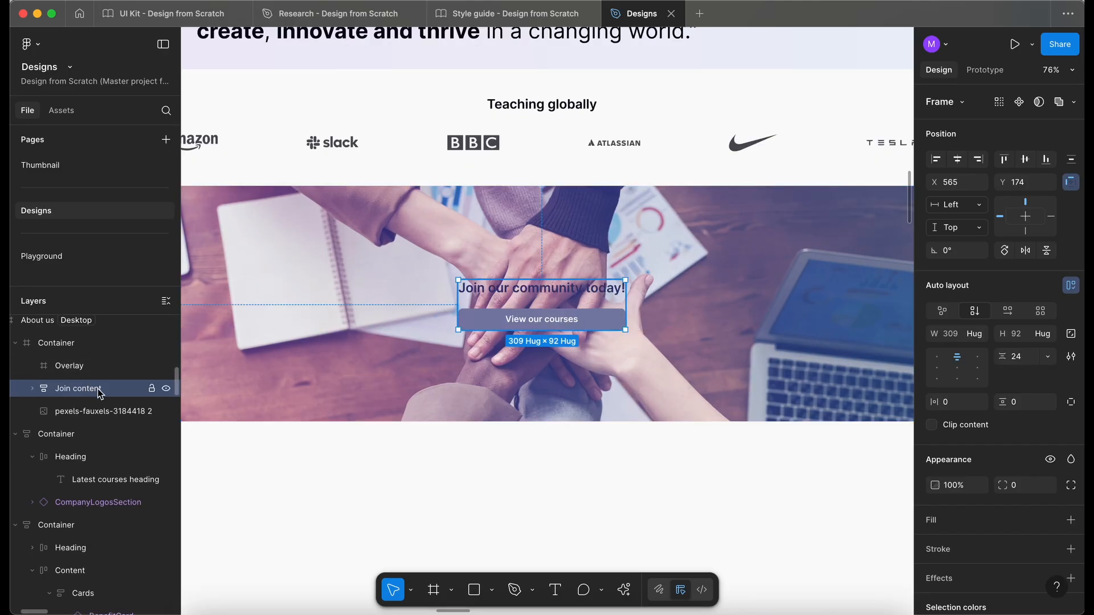
left_click_drag(100, 393, 84, 368)
Rename the Join content layer as Content.
double_click(80, 367)
type("Cont")
left_click(89, 386)
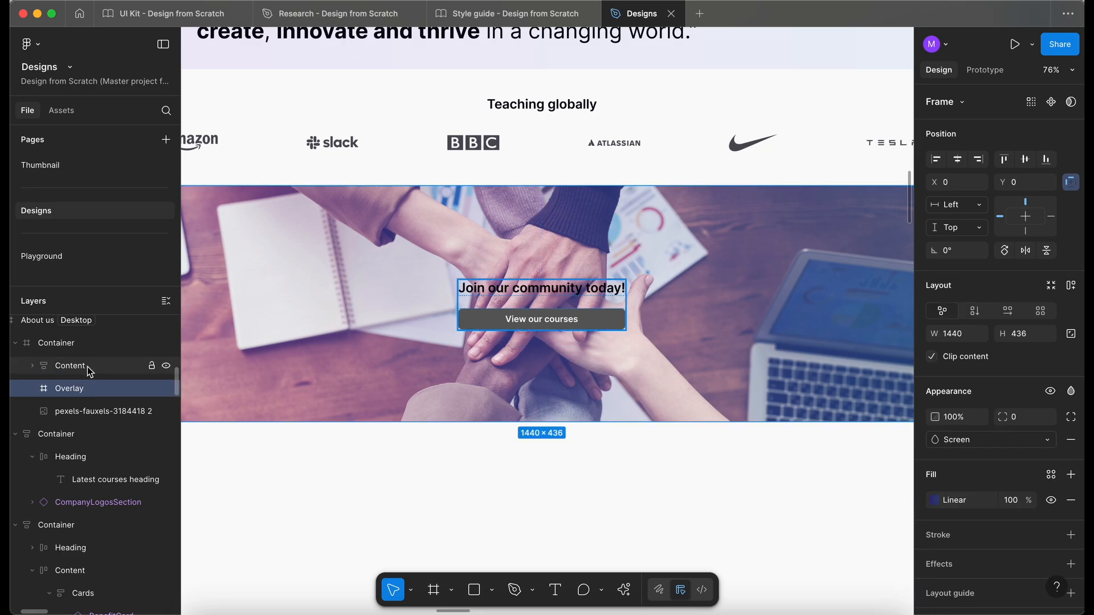
Place the library's Button component under the Join our community heading in the Content group and make it fill the group's width.
left_click(90, 369)
left_click(64, 112)
type("ton")
key("BackSpace")
key("BackSpace")
key("BackSpace")
type("butt")
left_click_drag(55, 190, 548, 315)
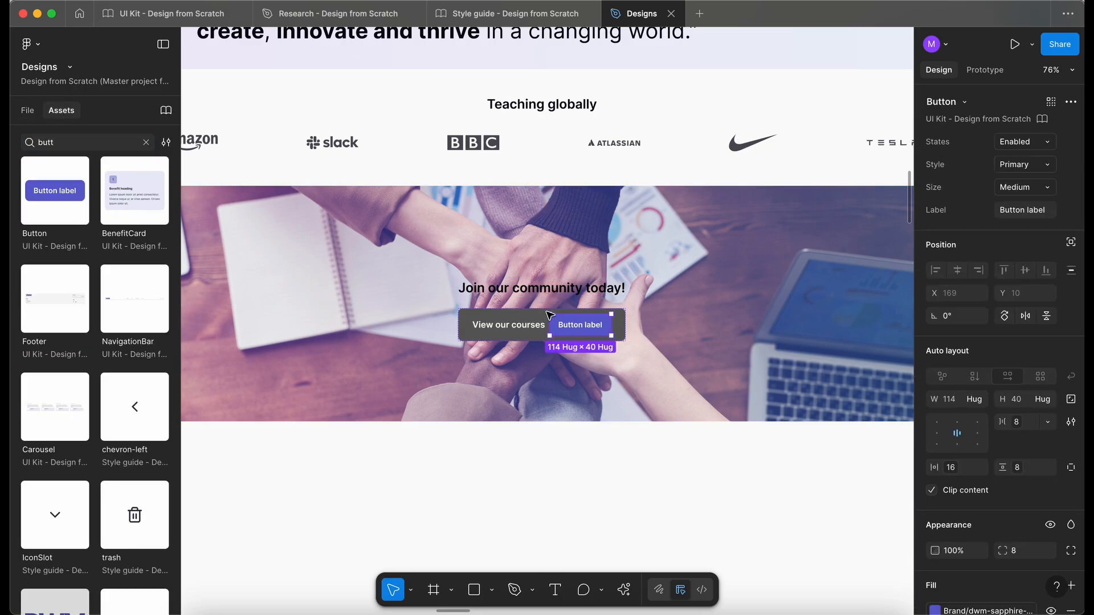
key("Delete")
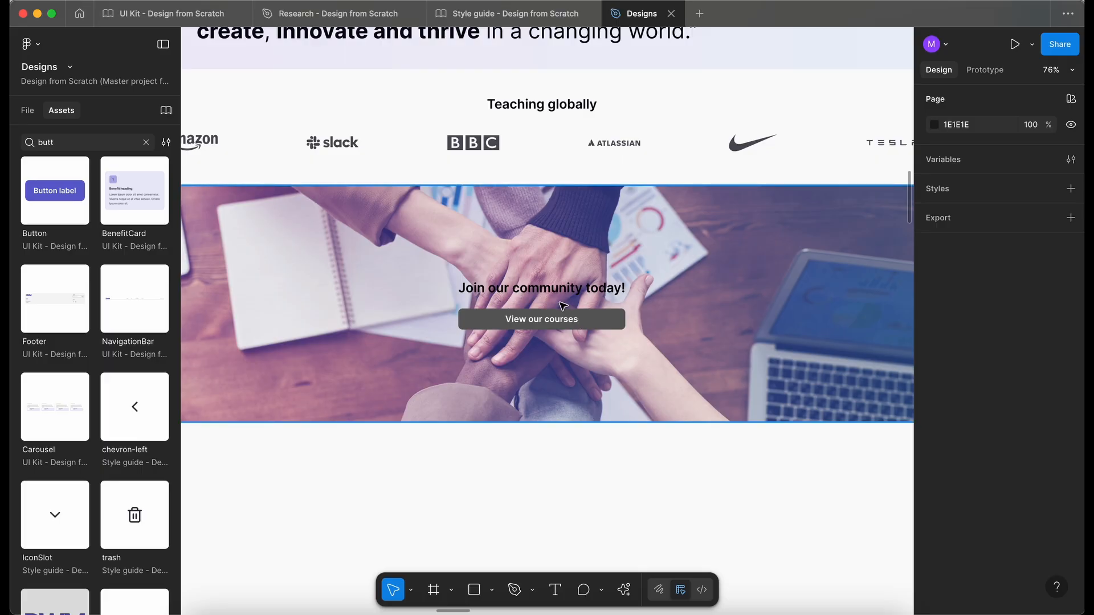
left_click_drag(94, 202, 578, 305)
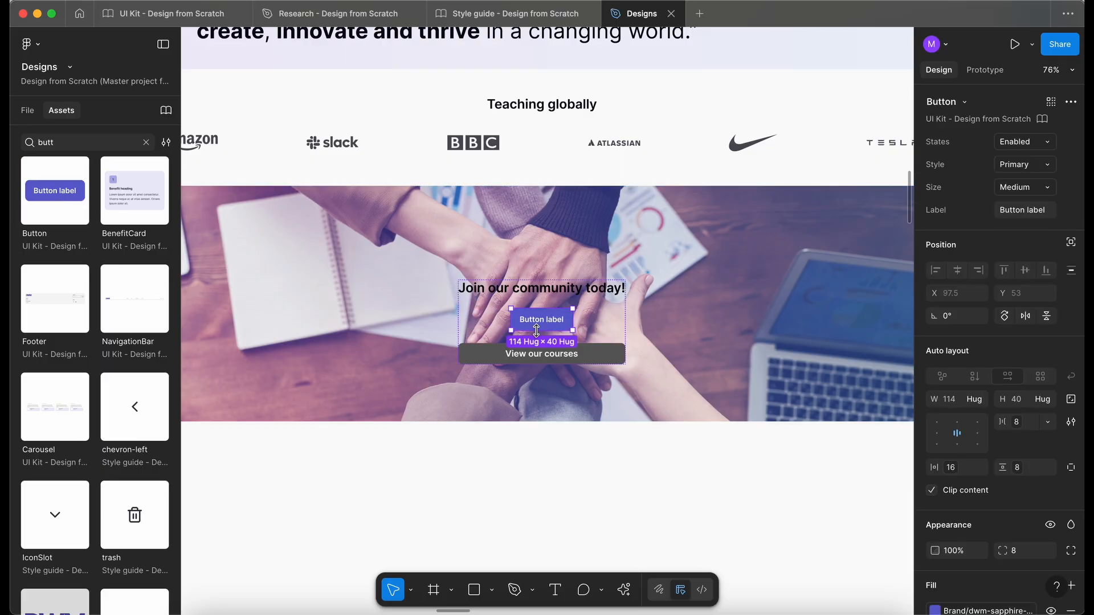
left_click(975, 399)
left_click(972, 414)
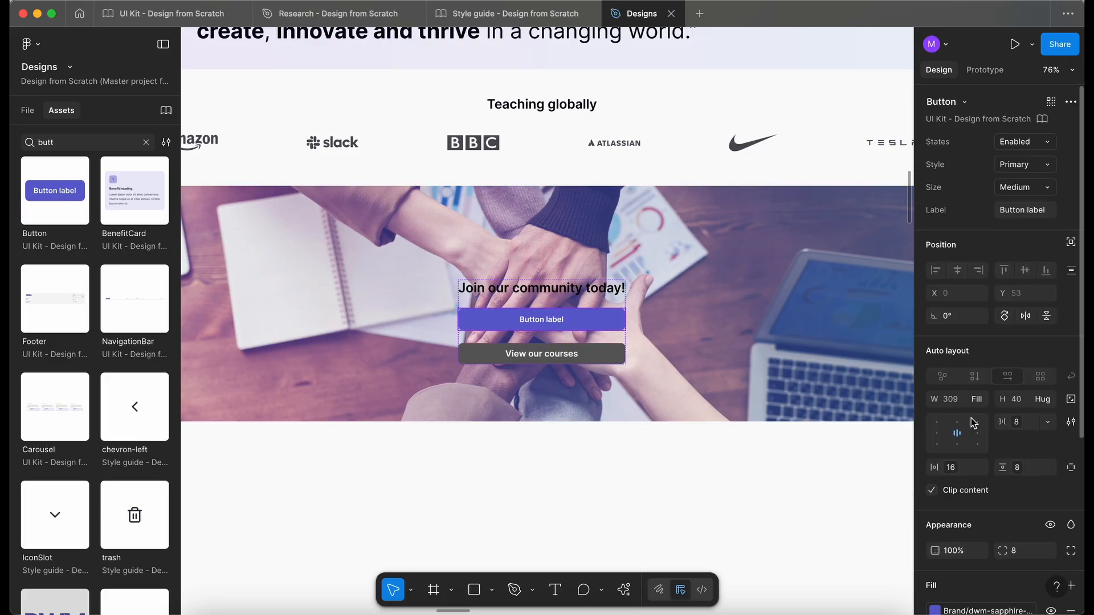
Change the new button's label to View courses and delete the grey View our courses placeholder below it.
double_click(564, 317)
type("View courses")
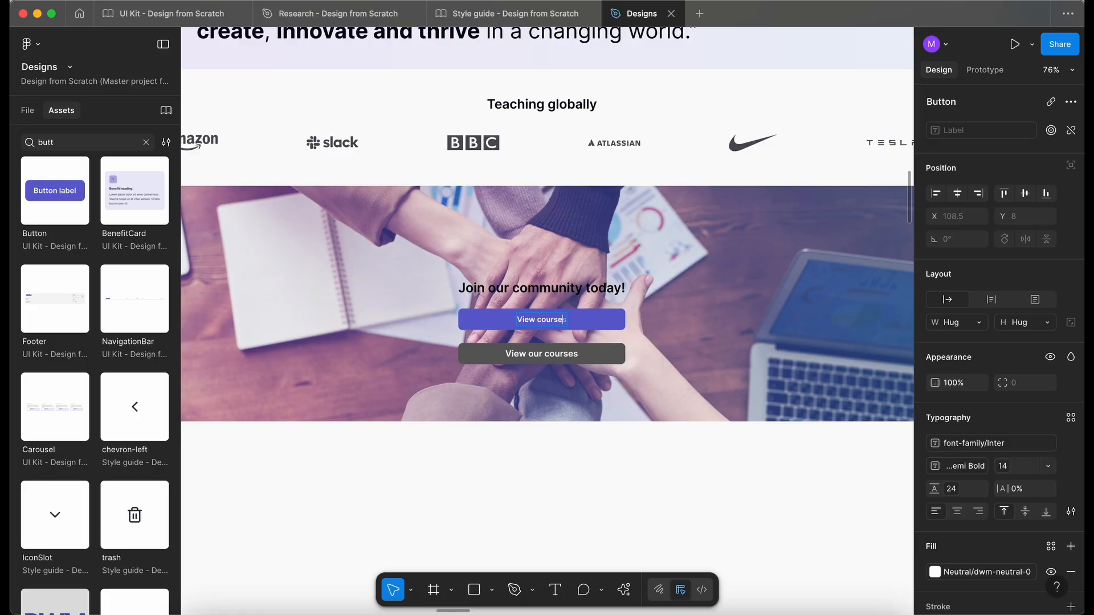
left_click(558, 356)
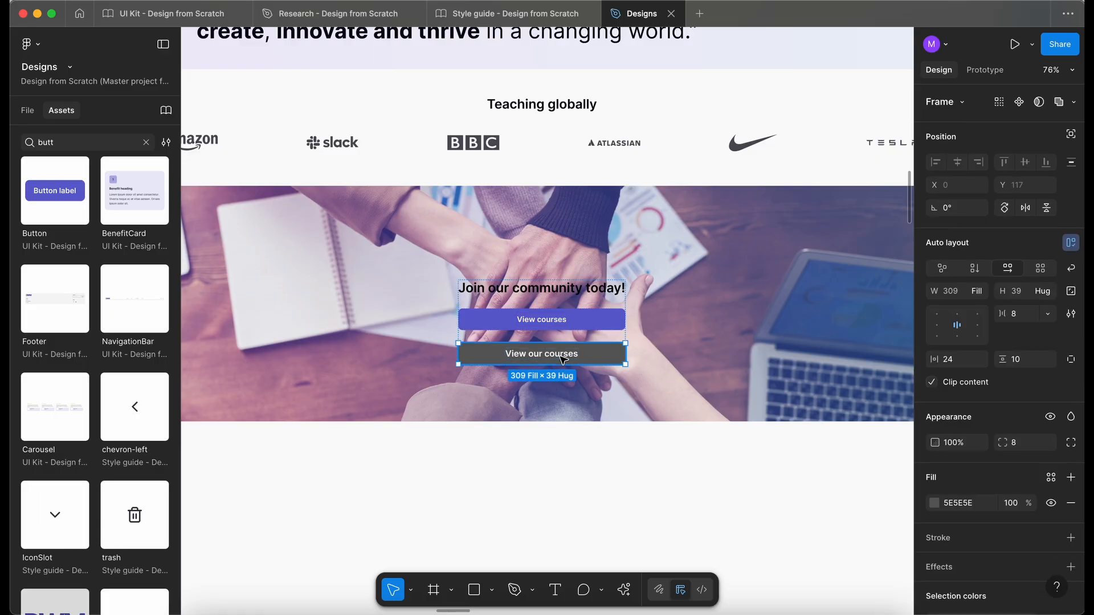
key("Delete")
Apply a larger library text style and a white fill to the Join our community today! heading.
left_click(551, 290)
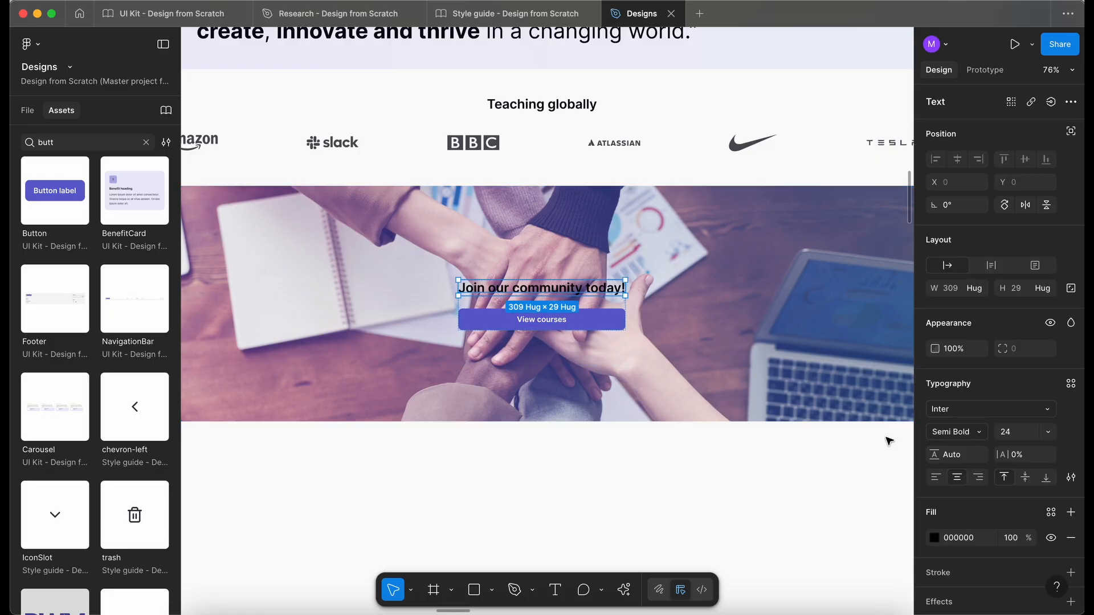
left_click(27, 110)
left_click(1071, 383)
left_click(832, 586)
key("shift+Return")
scroll(603, 413, "down", 3)
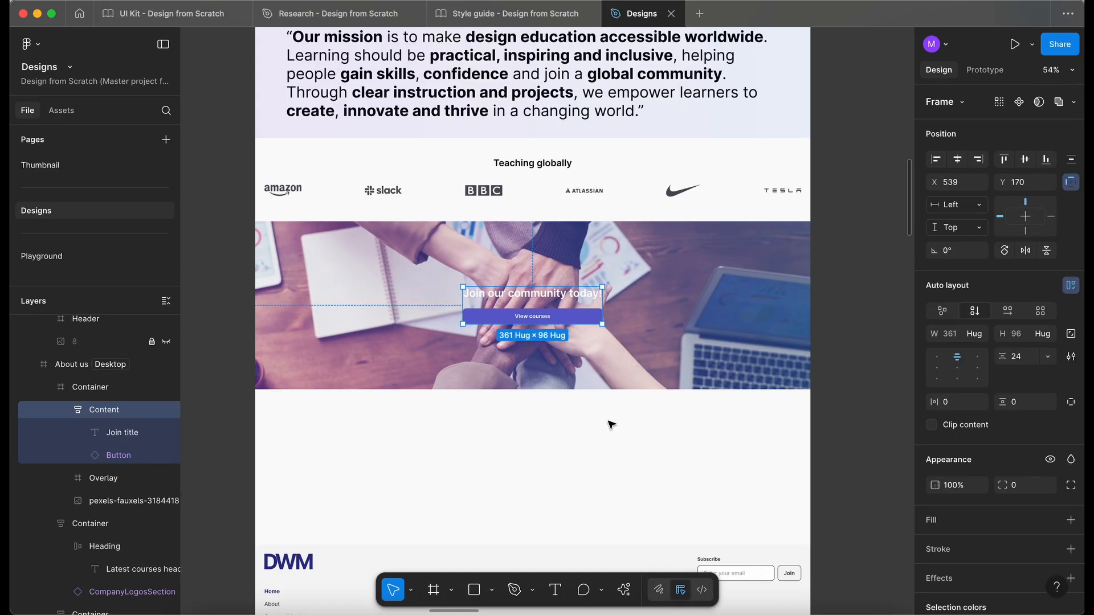
left_click(69, 410)
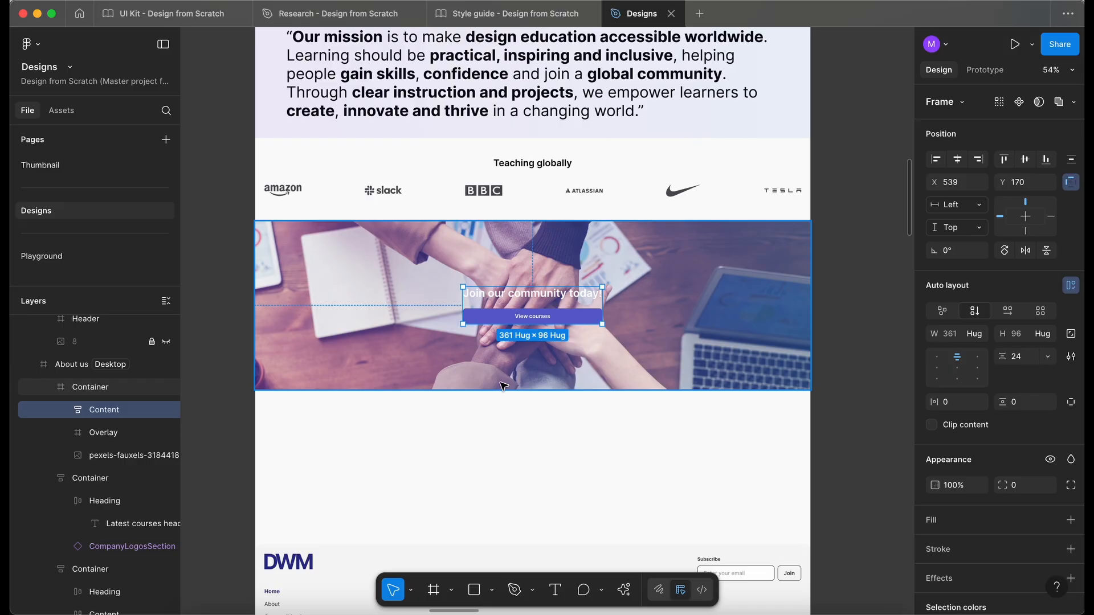
scroll(504, 386, "up", 2)
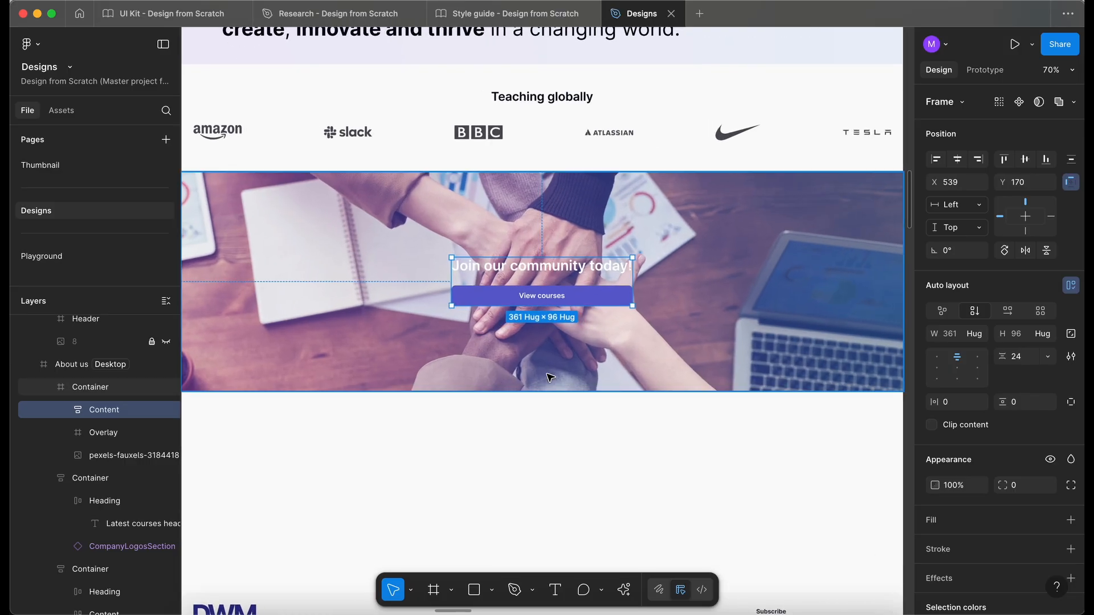
scroll(504, 386, "down", 2)
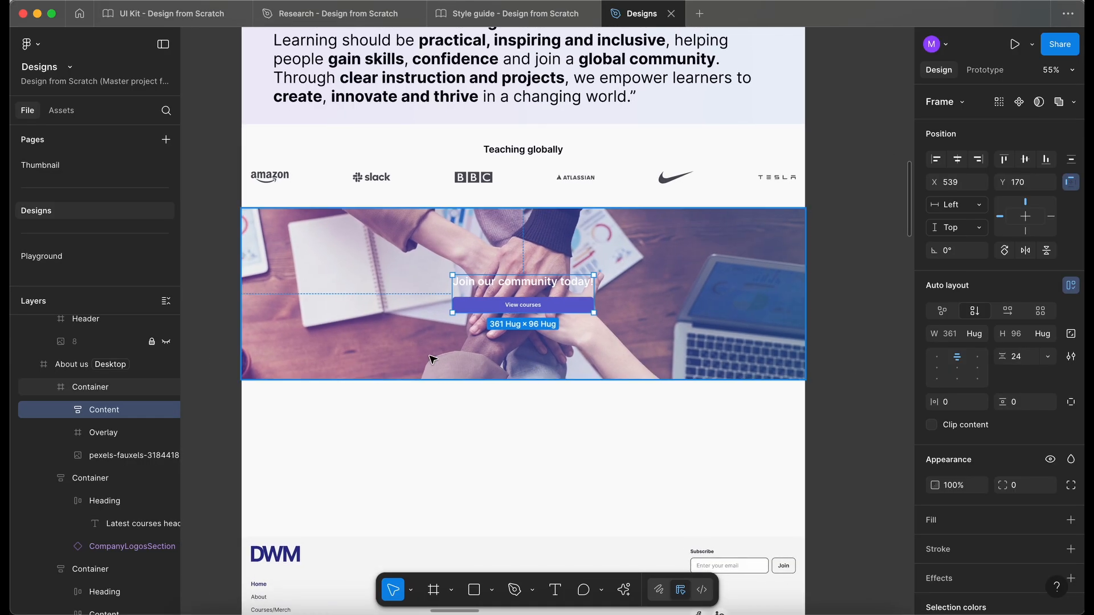
Duplicate the Overlay layer beneath Content and reset the upper copy's blend mode from Screen to Normal.
left_click(105, 433)
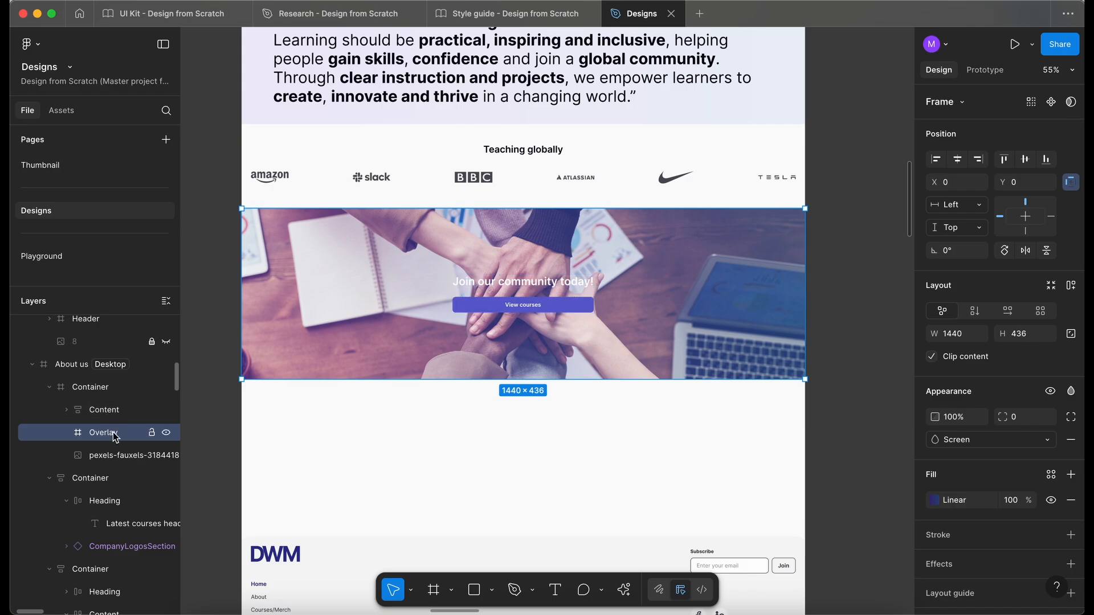
key("super+d")
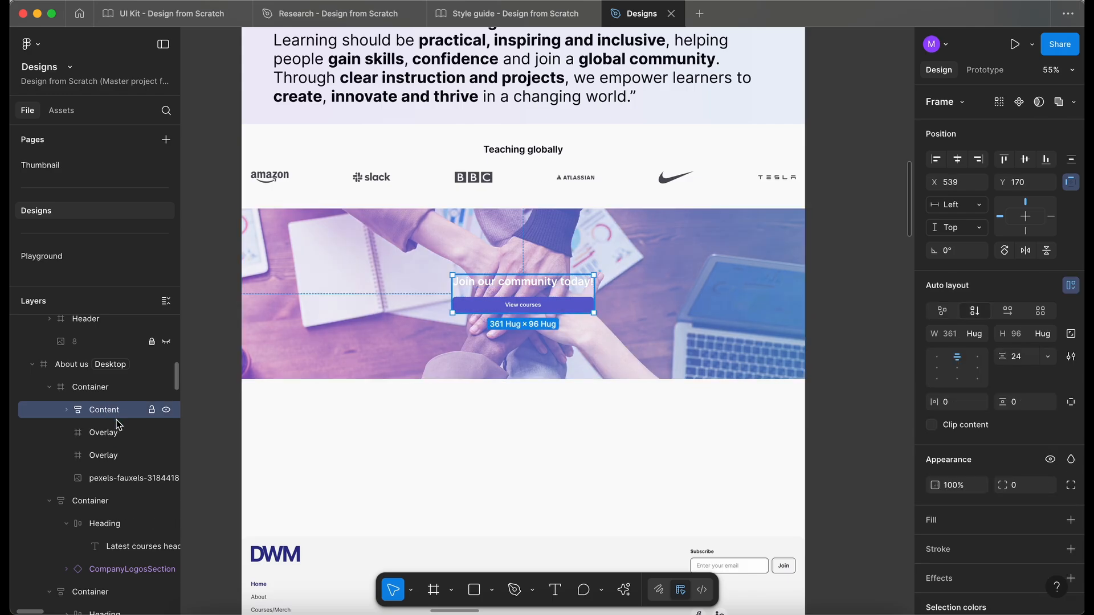
left_click(111, 438)
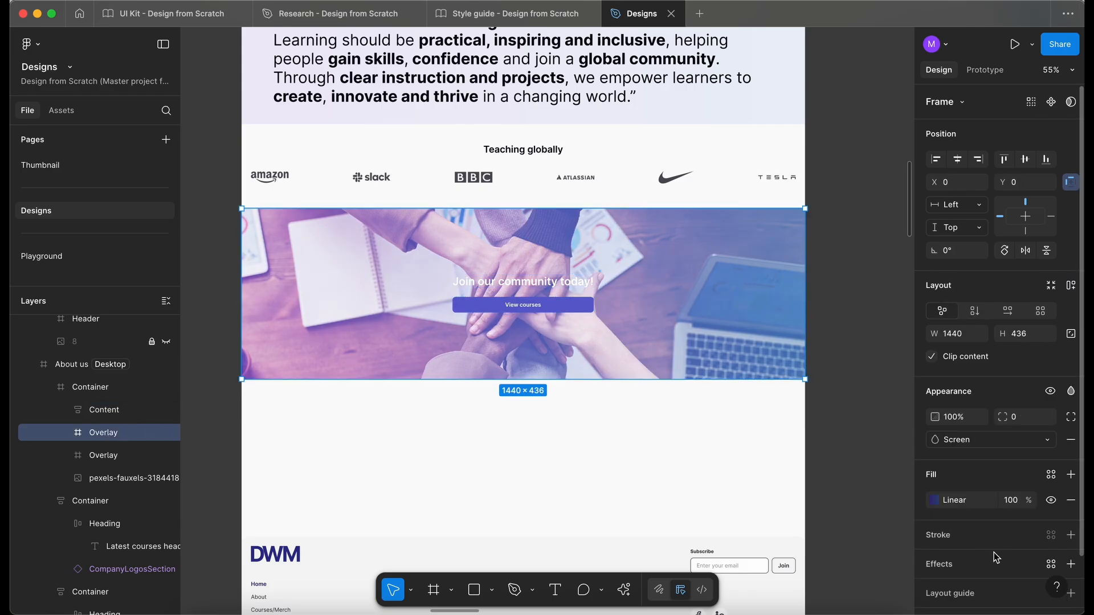
left_click(1048, 439)
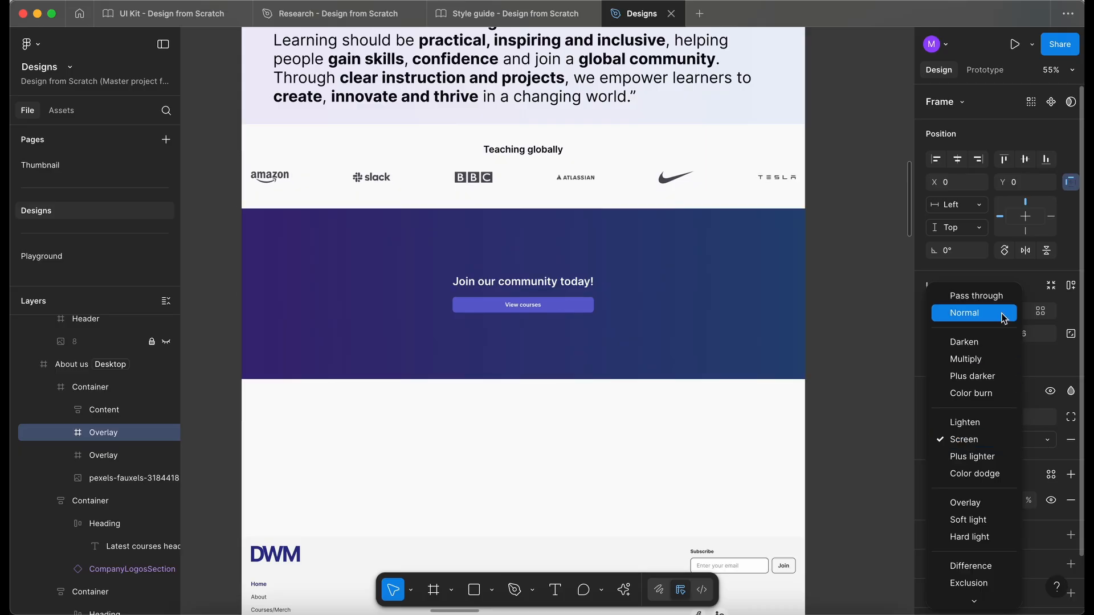
left_click(986, 310)
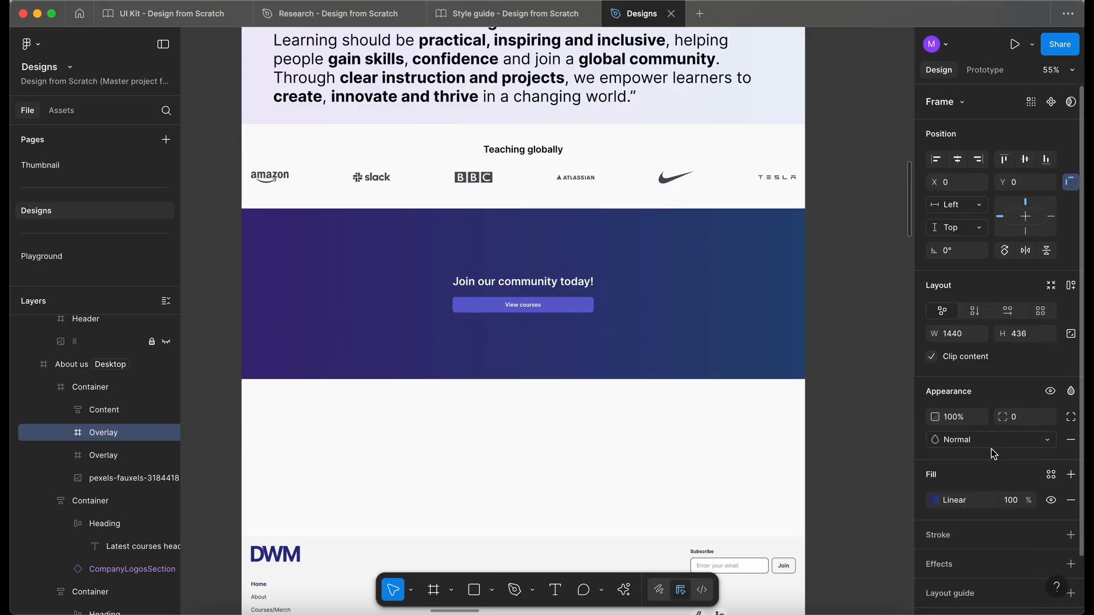
left_click(1071, 439)
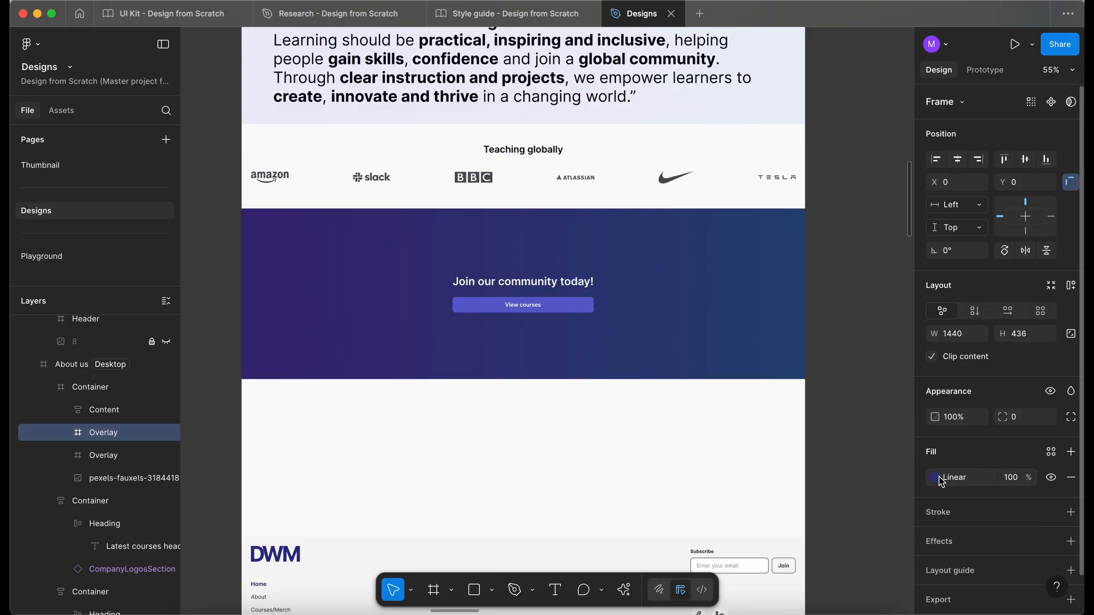
Fill the upper Overlay with a near-black Neutral library color and set its opacity to 26%.
left_click(1051, 452)
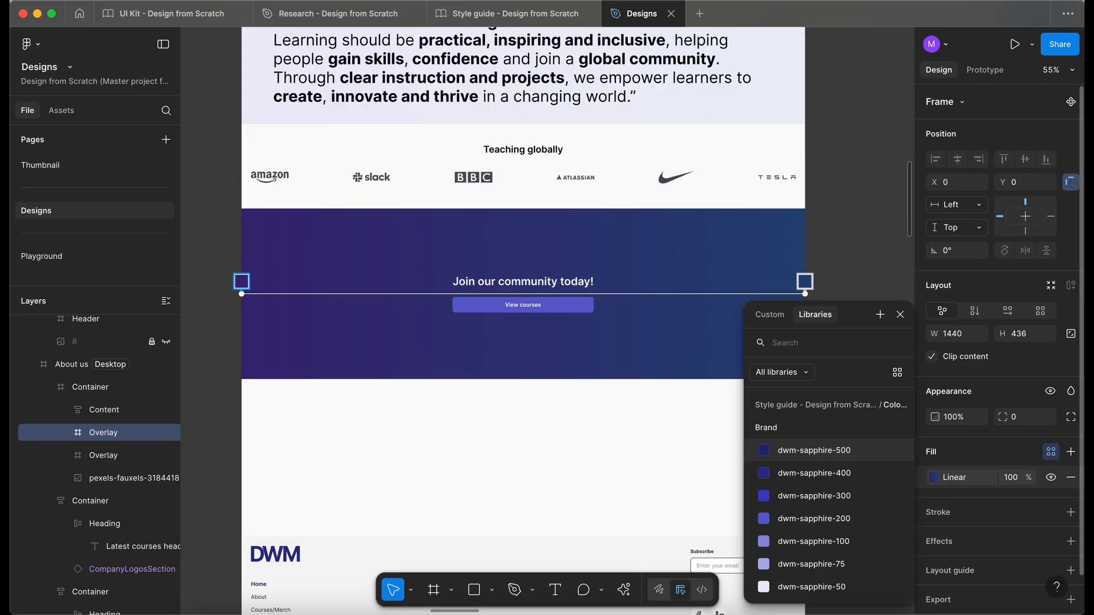
type("ne")
left_click(835, 452)
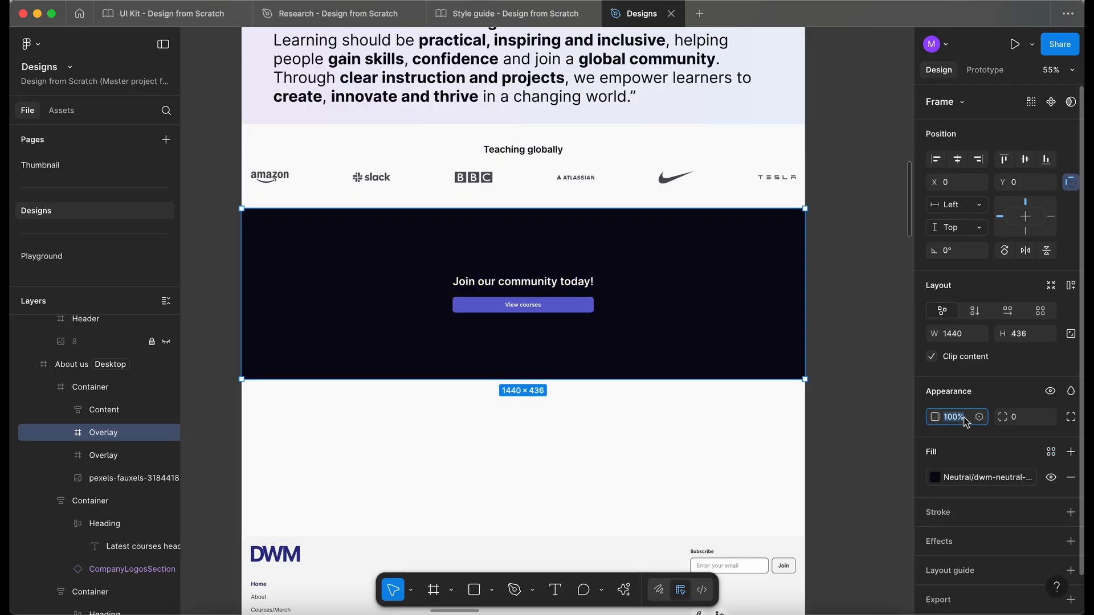
type("20")
key("Return")
key("Up")
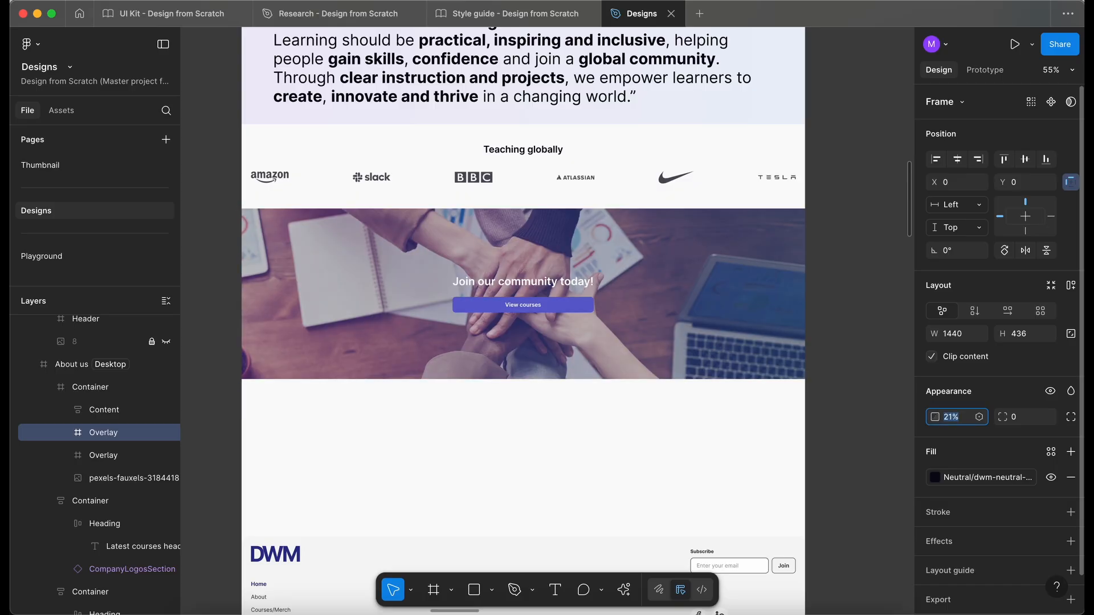
scroll(540, 452, "up", 2, "ctrl")
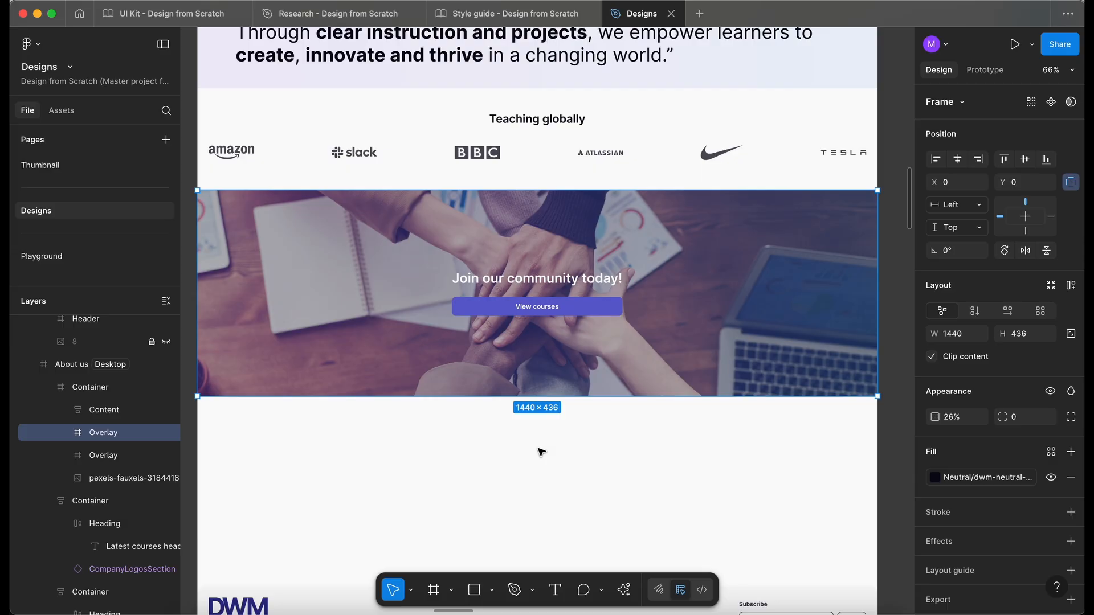
Examine the finished Join our community section and compare the settings of its two Overlay layers.
left_click(557, 483)
scroll(557, 485, "down", 2, "ctrl")
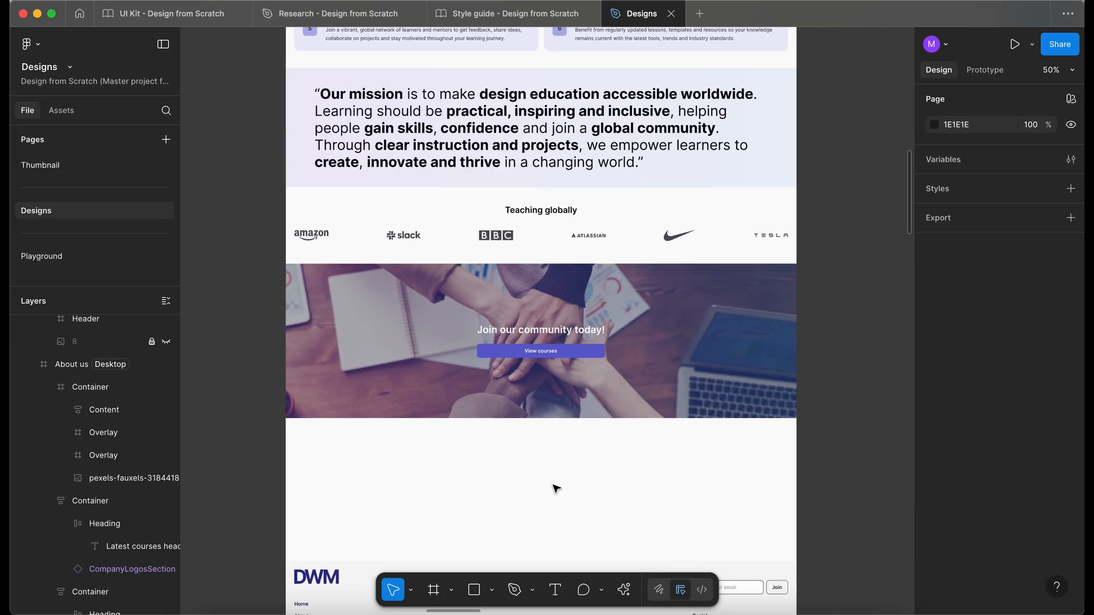
scroll(556, 486, "down", 2, "ctrl")
left_click(573, 418)
scroll(573, 418, "down", 1)
left_click(114, 437)
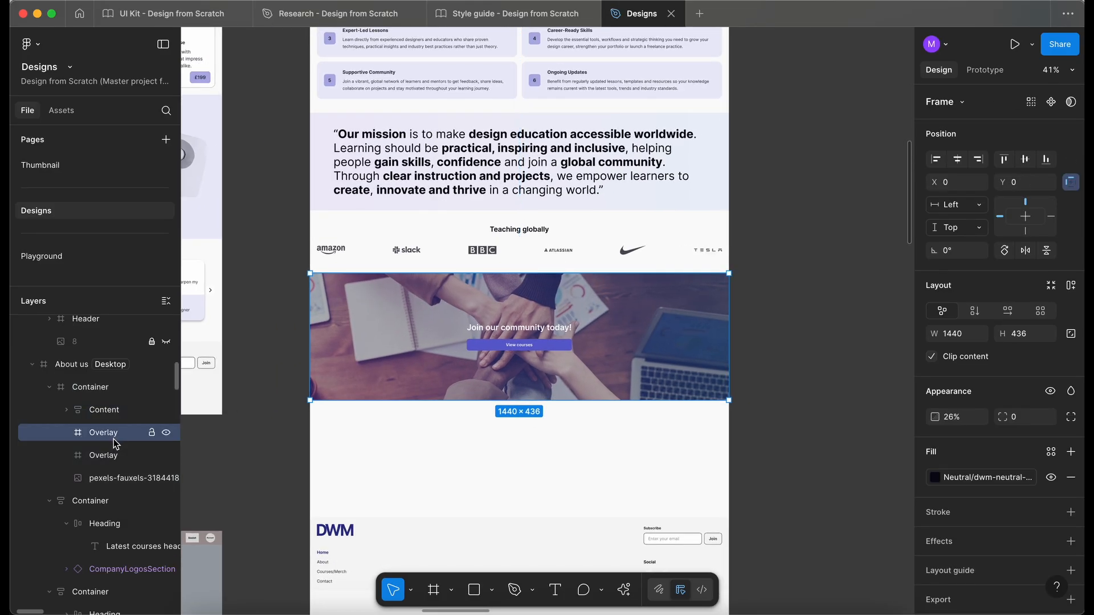
left_click(115, 456)
left_click(118, 437)
left_click(107, 456)
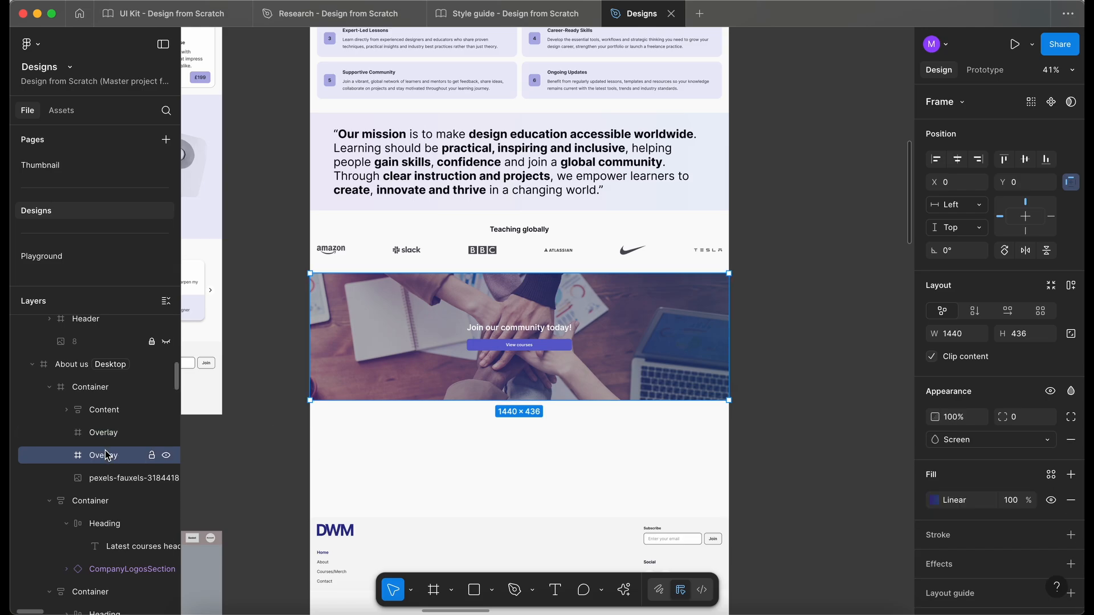
left_click(321, 426)
scroll(460, 399, "up", 2)
scroll(460, 398, "down", 3)
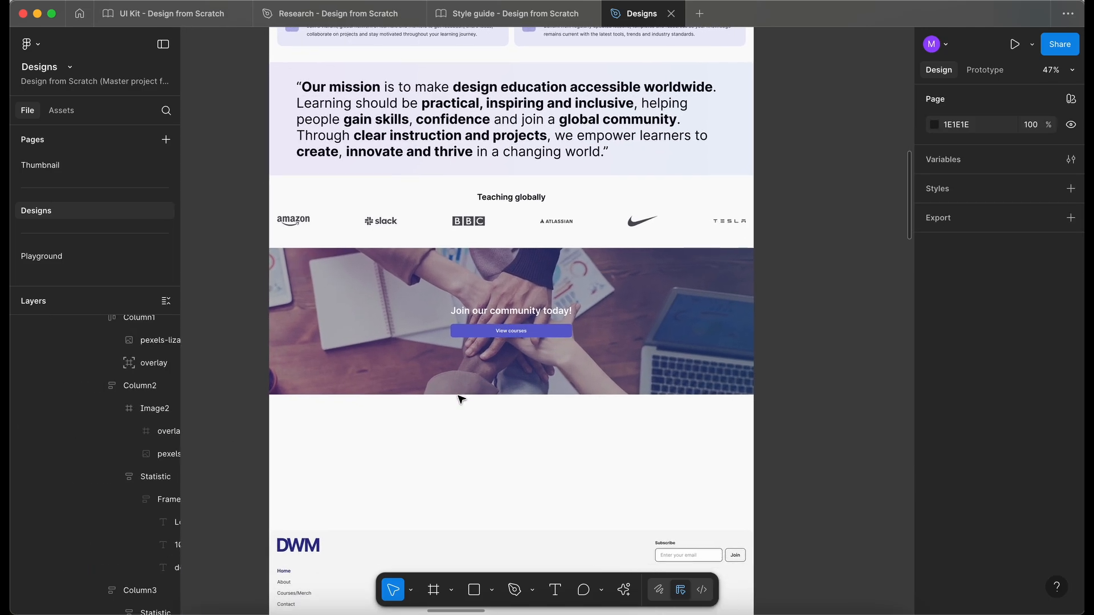
Move the footer up so it sits directly beneath the Join our community section.
left_click(437, 474)
left_click_drag(464, 495, 456, 361)
left_click(403, 454)
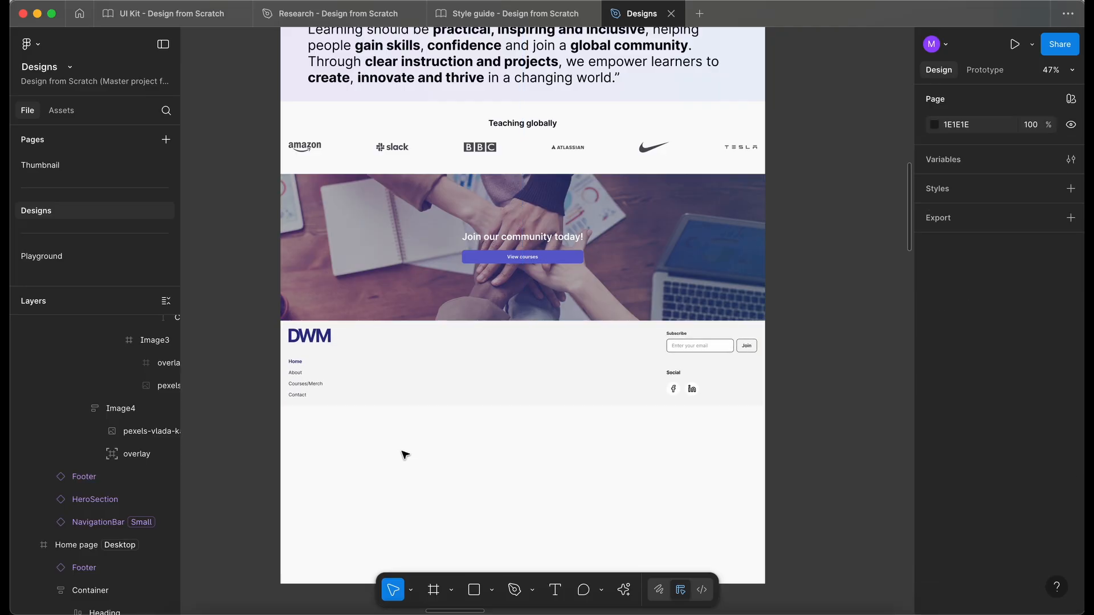
Shorten the About us frame to a height of 2925 so it ends at the footer.
scroll(403, 453, "down", 5)
scroll(386, 232, "up", 4)
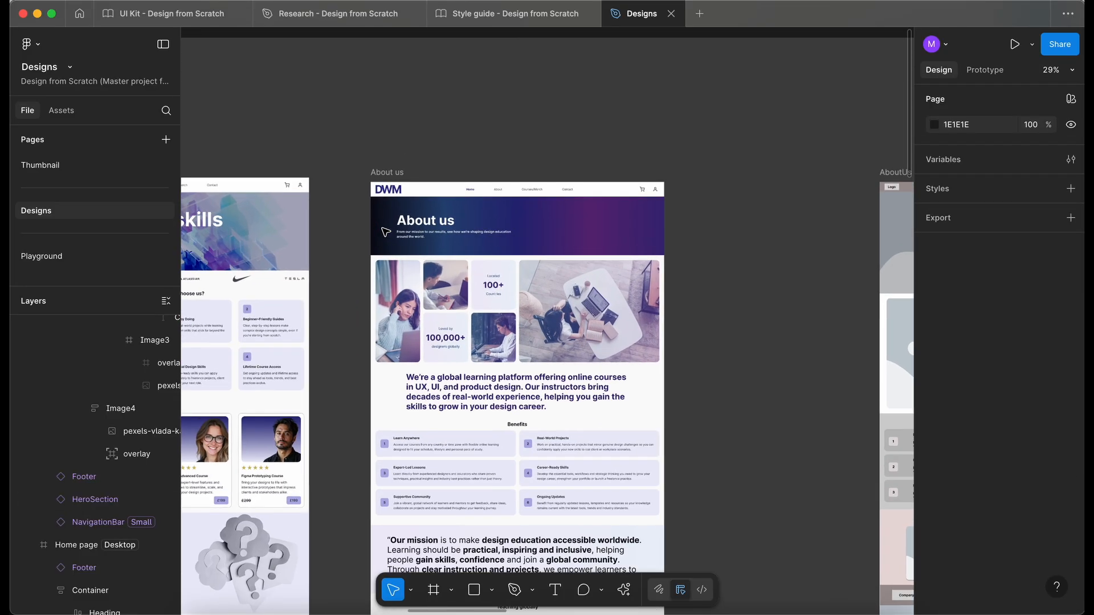
left_click(383, 172)
scroll(383, 173, "down", 2)
scroll(393, 278, "down", 7)
left_click_drag(387, 353, 392, 268)
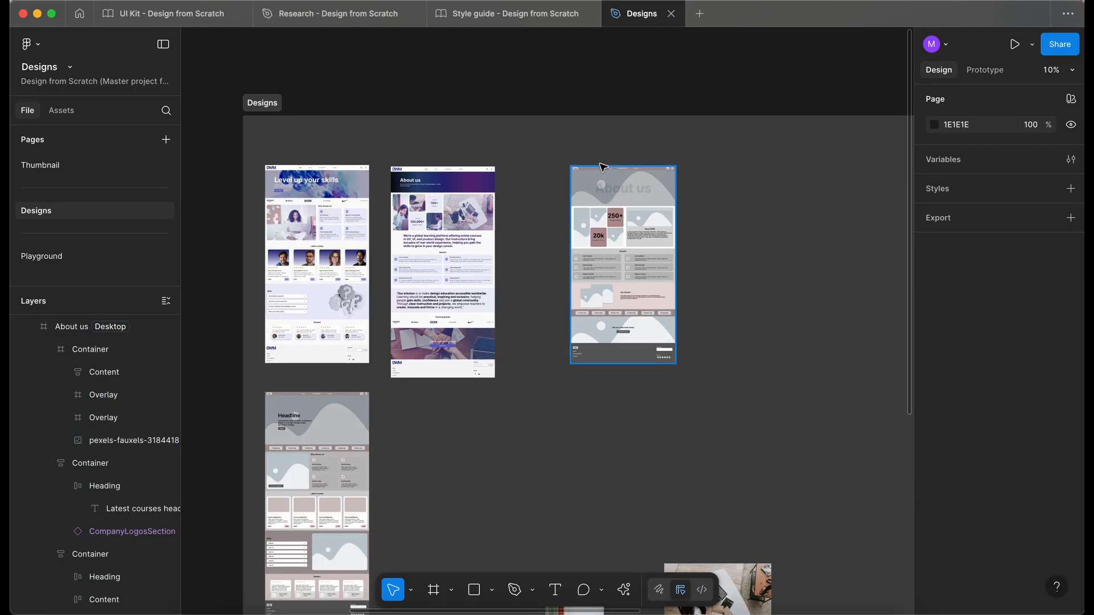
Move the AboutUs wireframe directly below the finished About us page, aligned with it at X 2047.
scroll(603, 165, "up", 4)
left_click_drag(568, 161, 484, 392)
scroll(484, 392, "down", 5)
scroll(485, 392, "left", 2)
left_click_drag(621, 83, 372, 268)
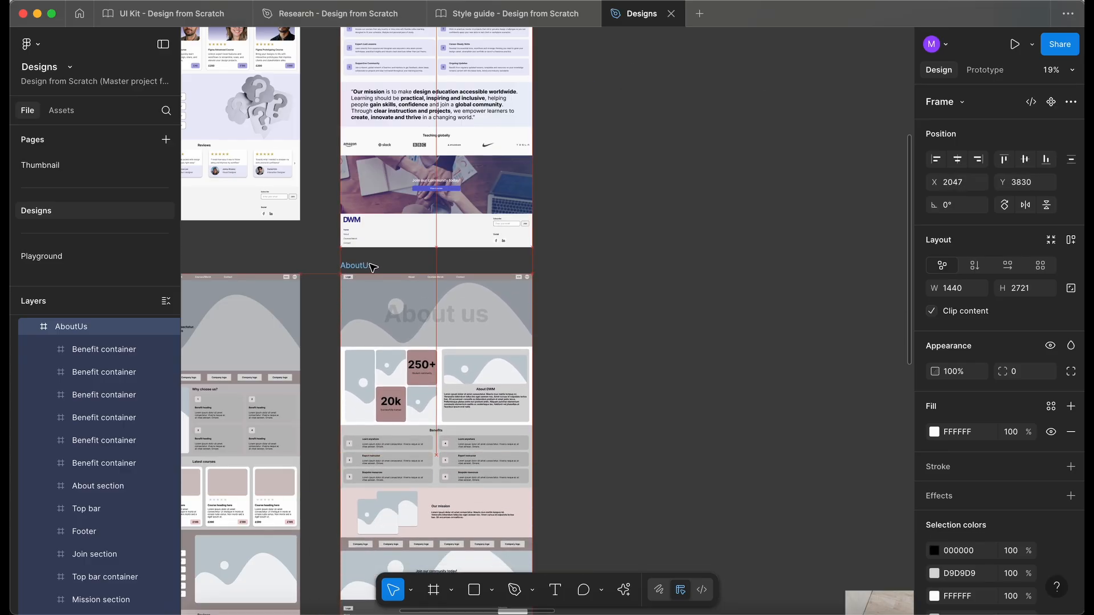
Select the finished About us frame and present it as a prototype in its own tab.
scroll(372, 267, "up", 6)
scroll(372, 183, "down", 1)
left_click(372, 168)
scroll(372, 169, "up", 1)
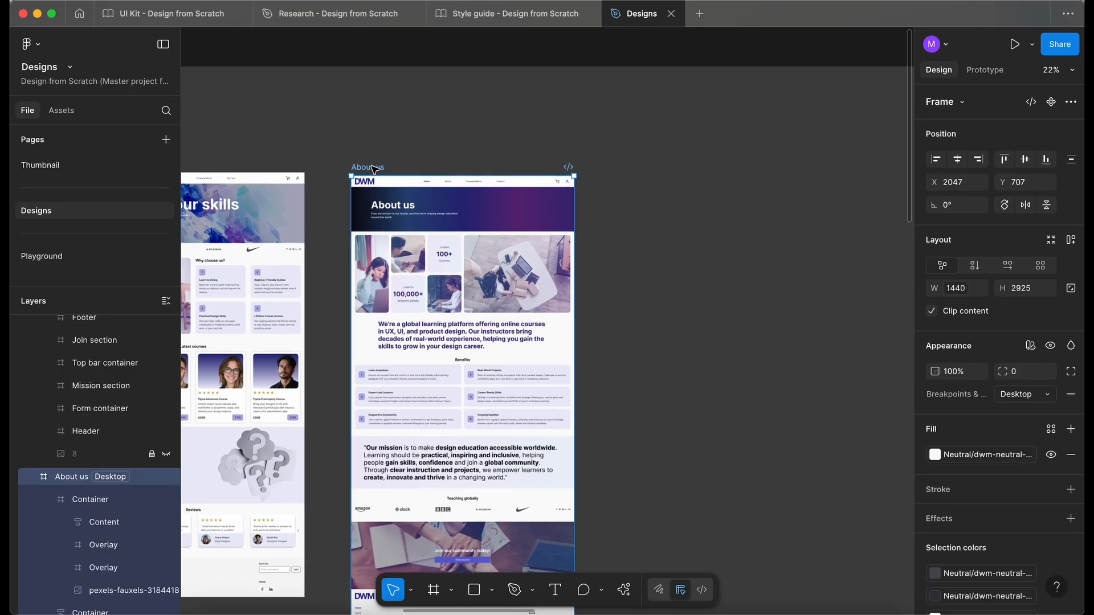
scroll(374, 169, "left", 4)
scroll(373, 170, "down", 2)
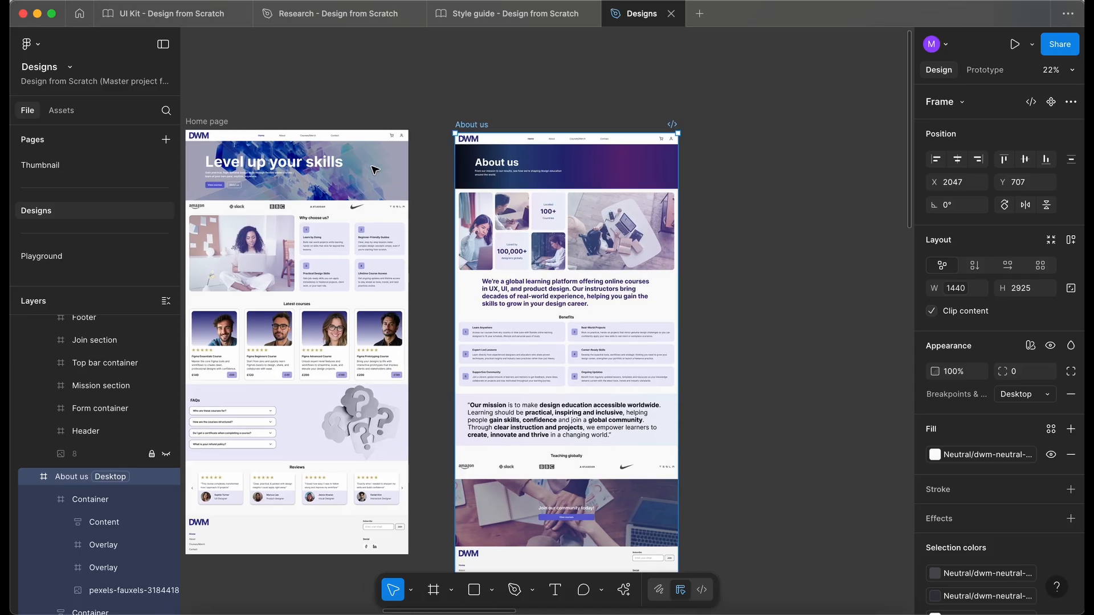
key("shift+space")
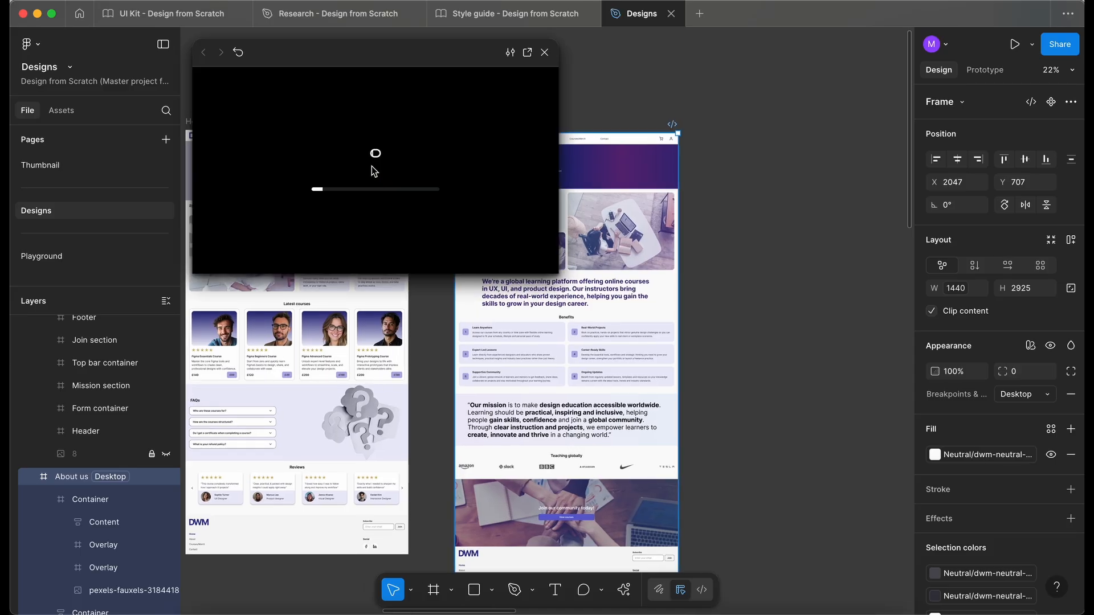
left_click(528, 53)
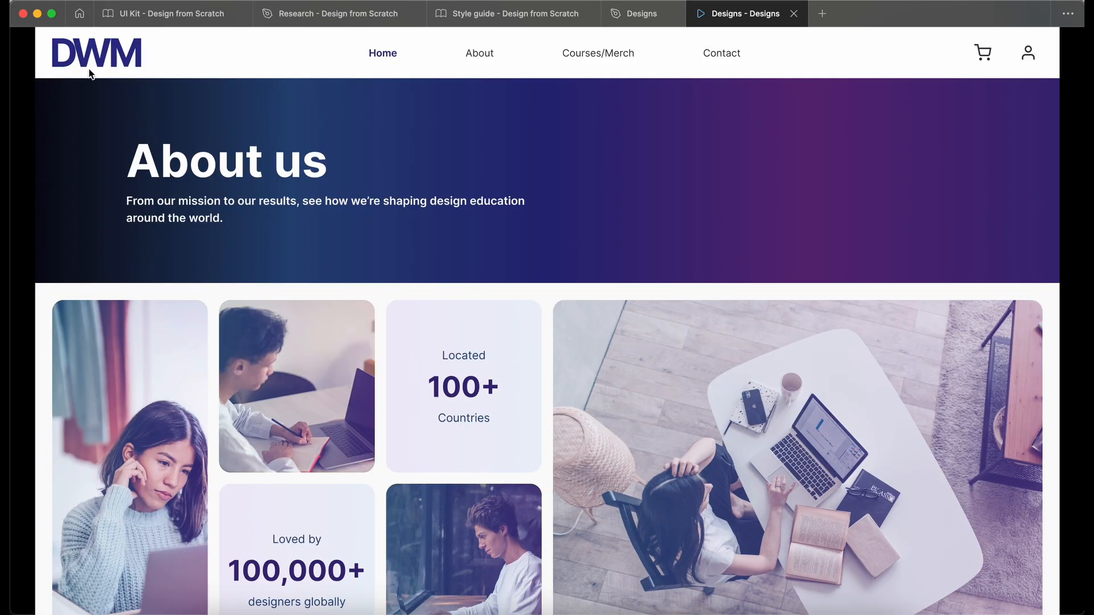
Review the About us prototype from the hero section down to the footer, then close the presentation.
scroll(159, 189, "down", 3)
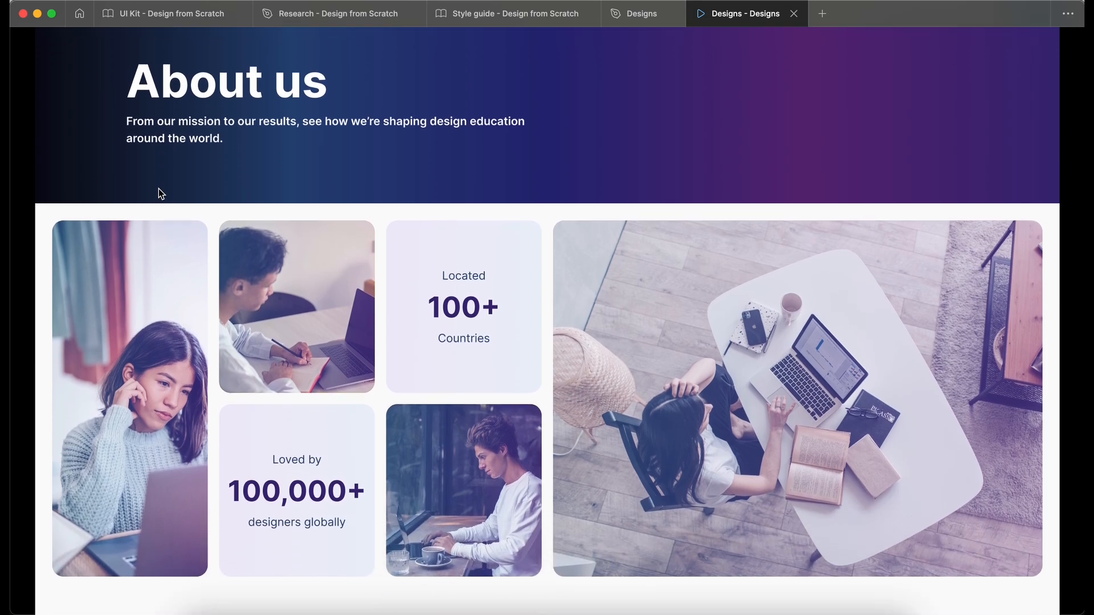
scroll(101, 213, "down", 3)
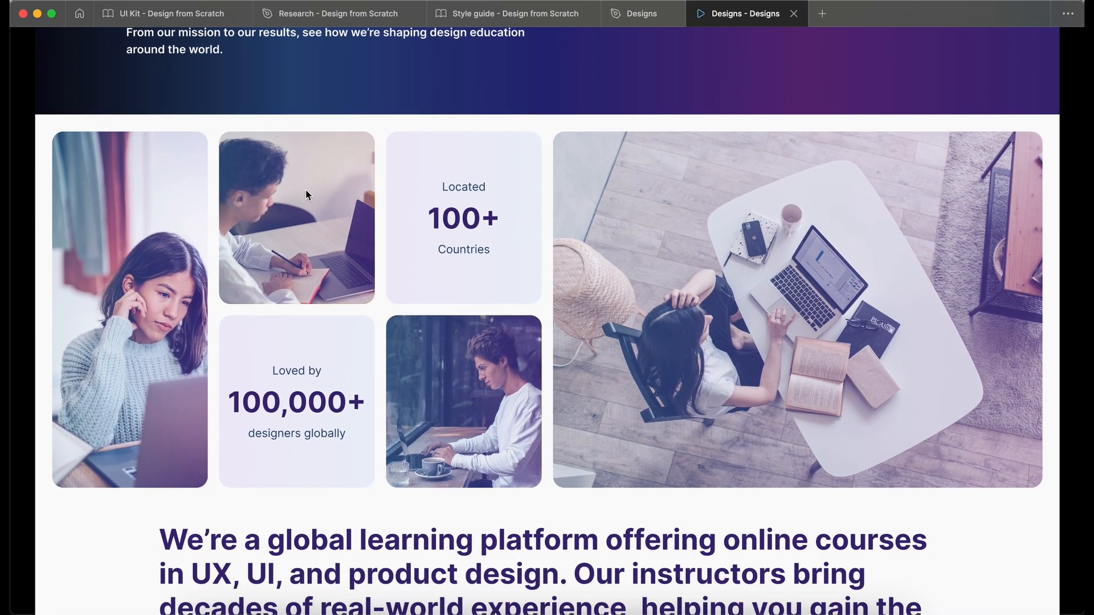
scroll(98, 264, "down", 4)
scroll(32, 330, "down", 1)
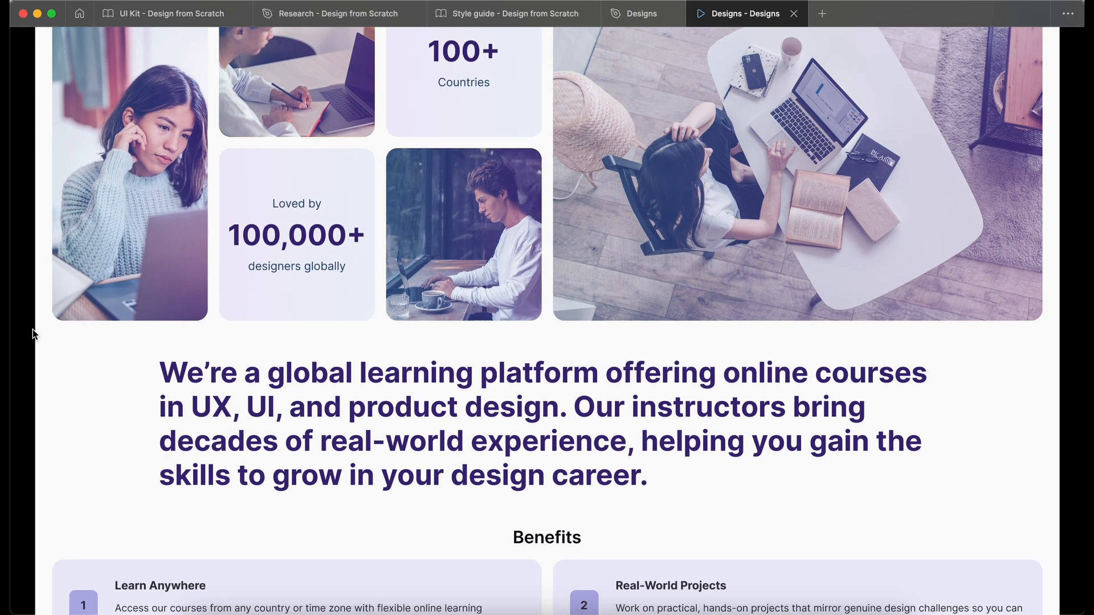
scroll(170, 443, "down", 10)
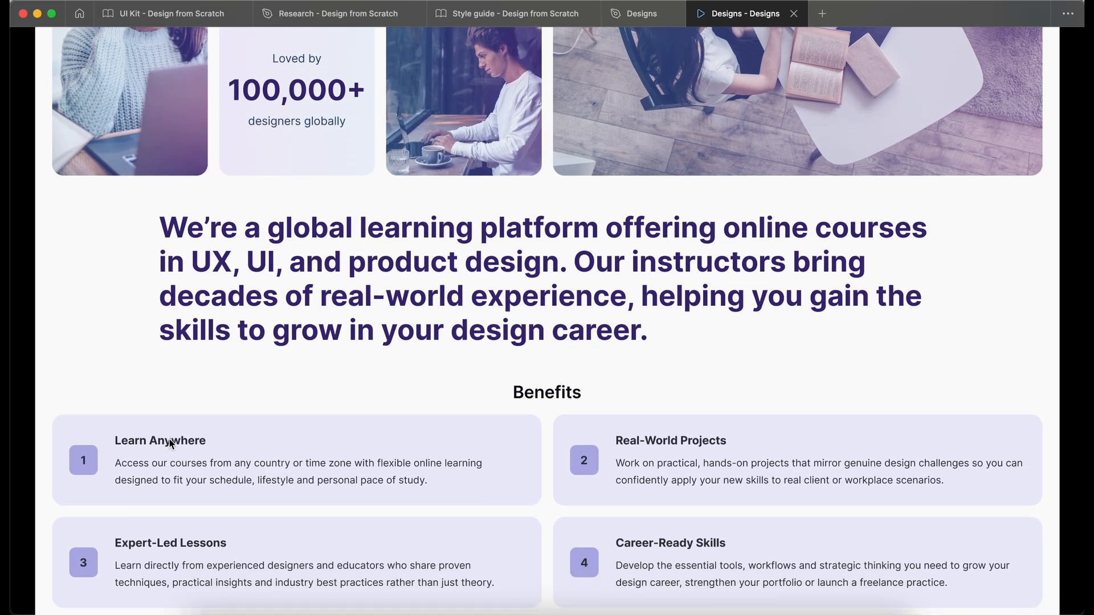
scroll(170, 443, "down", 8)
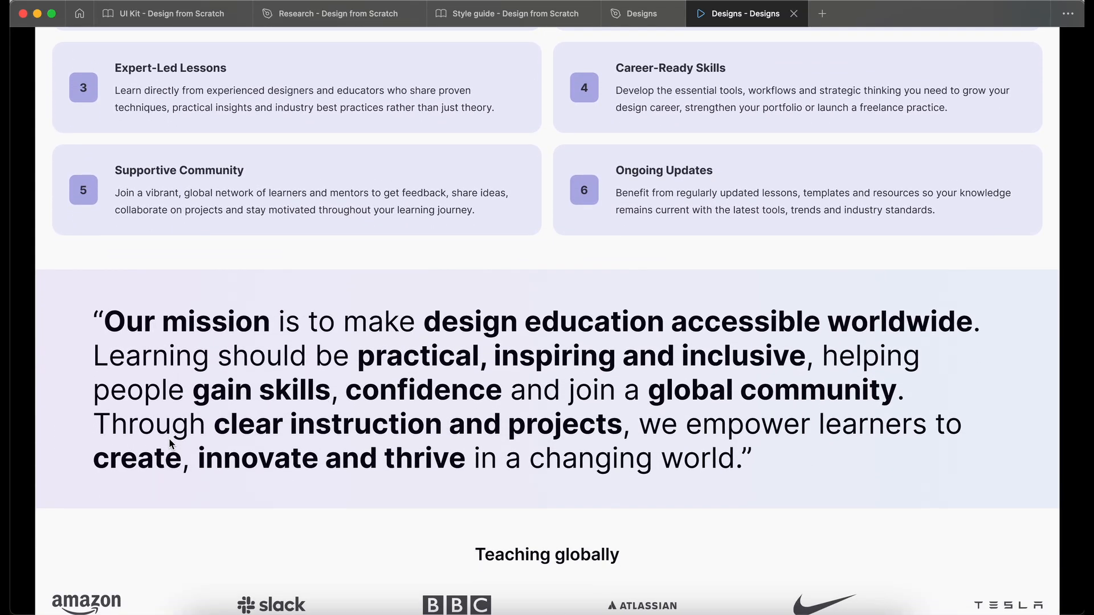
scroll(168, 443, "down", 2)
scroll(169, 443, "down", 5)
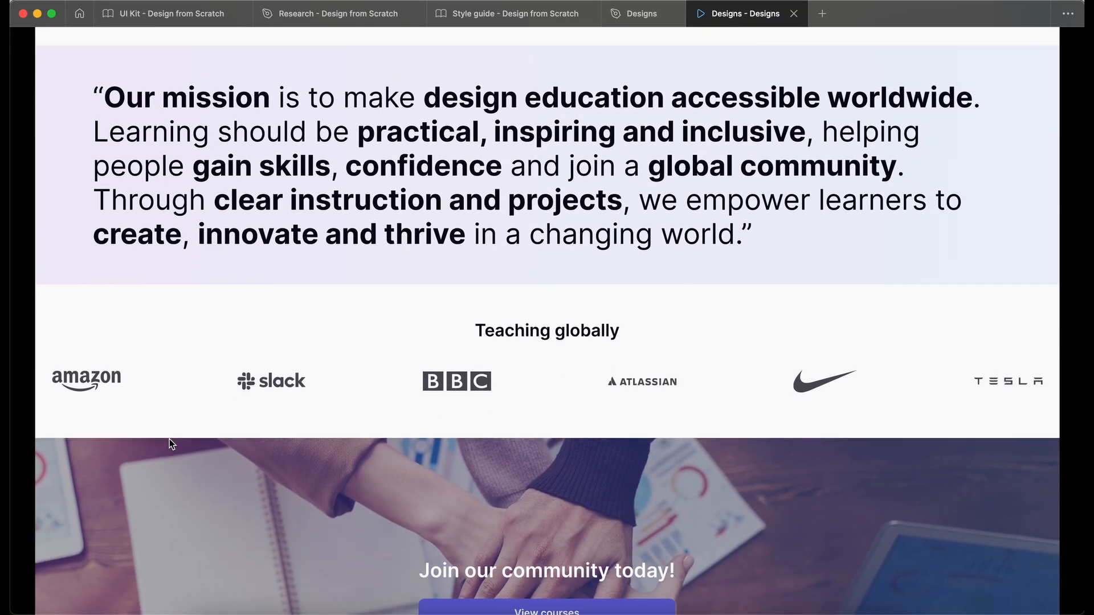
scroll(169, 439, "down", 2)
scroll(169, 439, "down", 5)
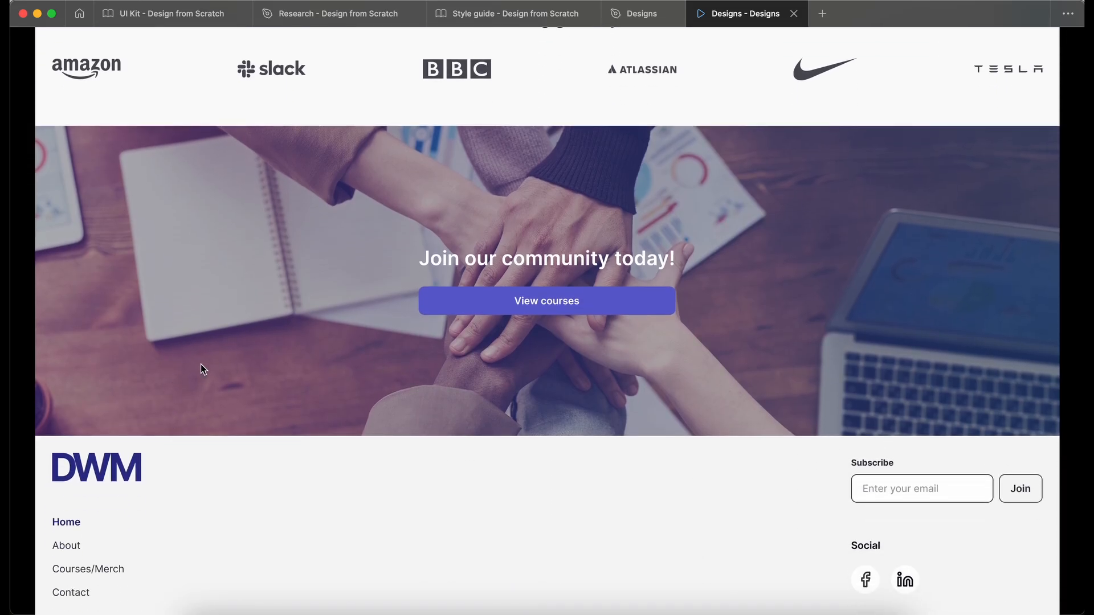
scroll(197, 430, "up", 15)
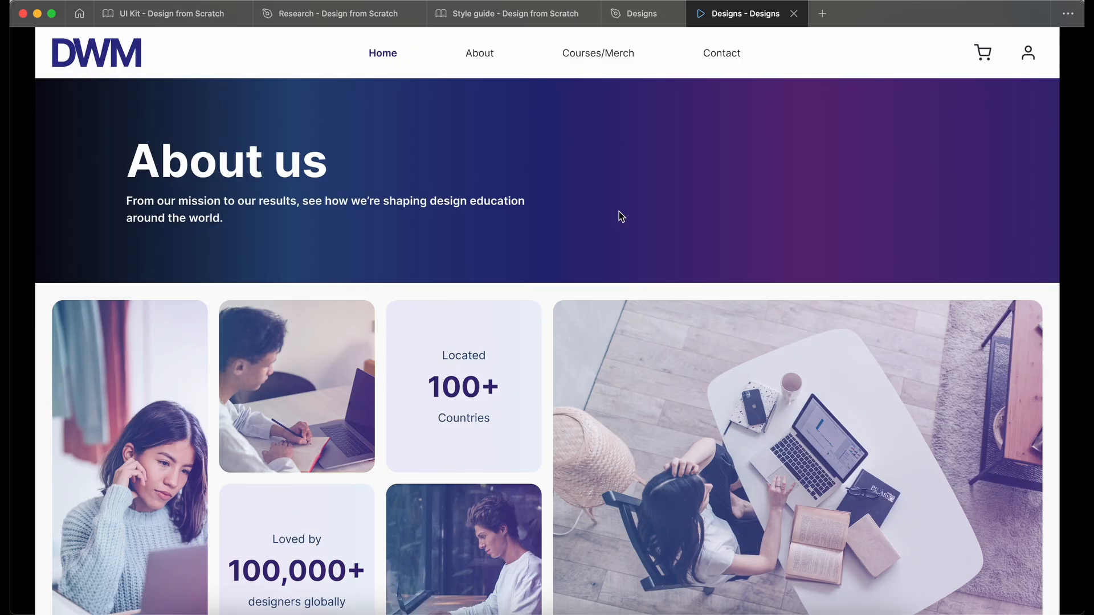
left_click(794, 13)
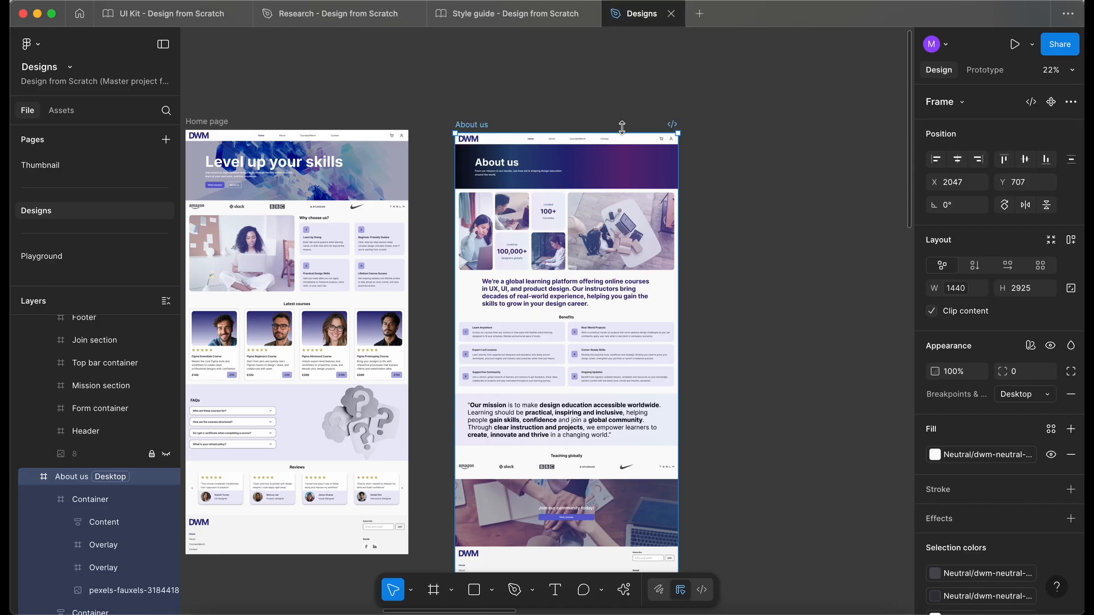
Hide the interface and compare the finished Home page and About us designs side by side.
left_click(482, 102)
key("super+backslash")
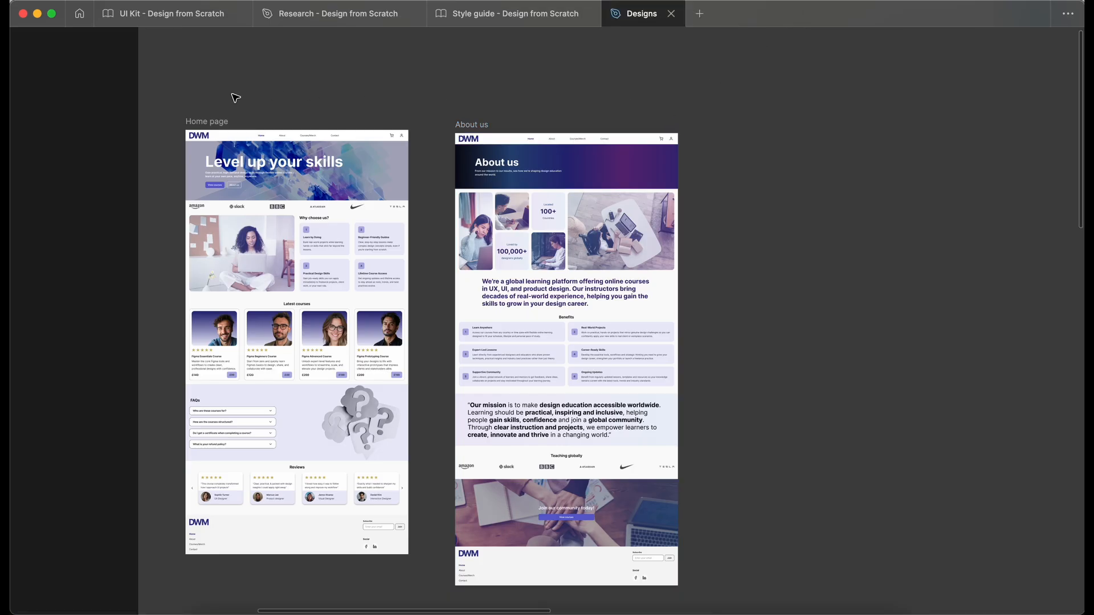
scroll(235, 98, "up", 5)
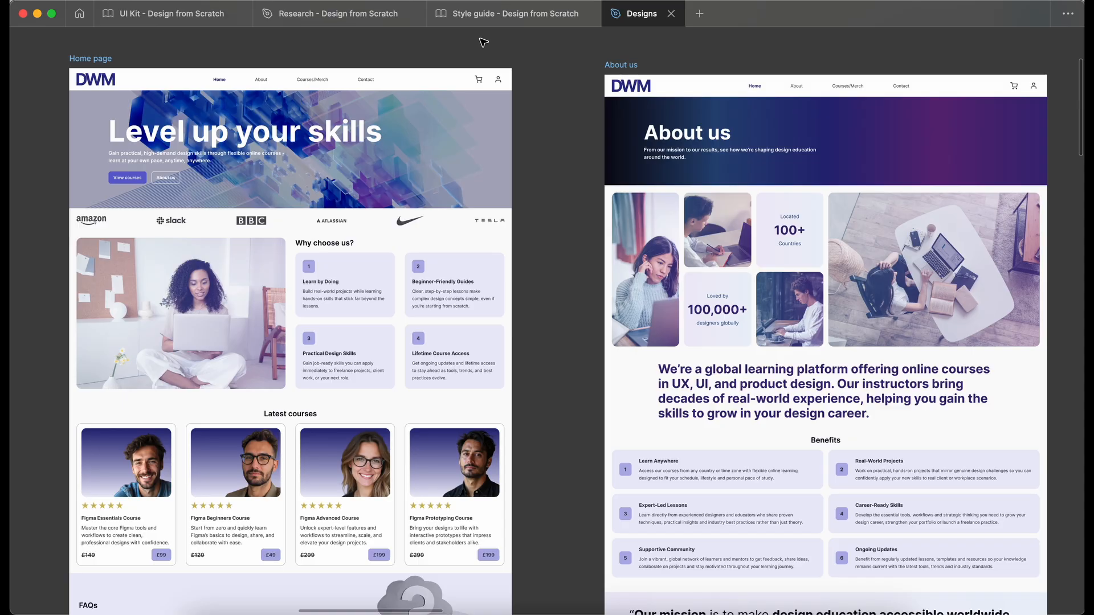
scroll(483, 42, "down", 10)
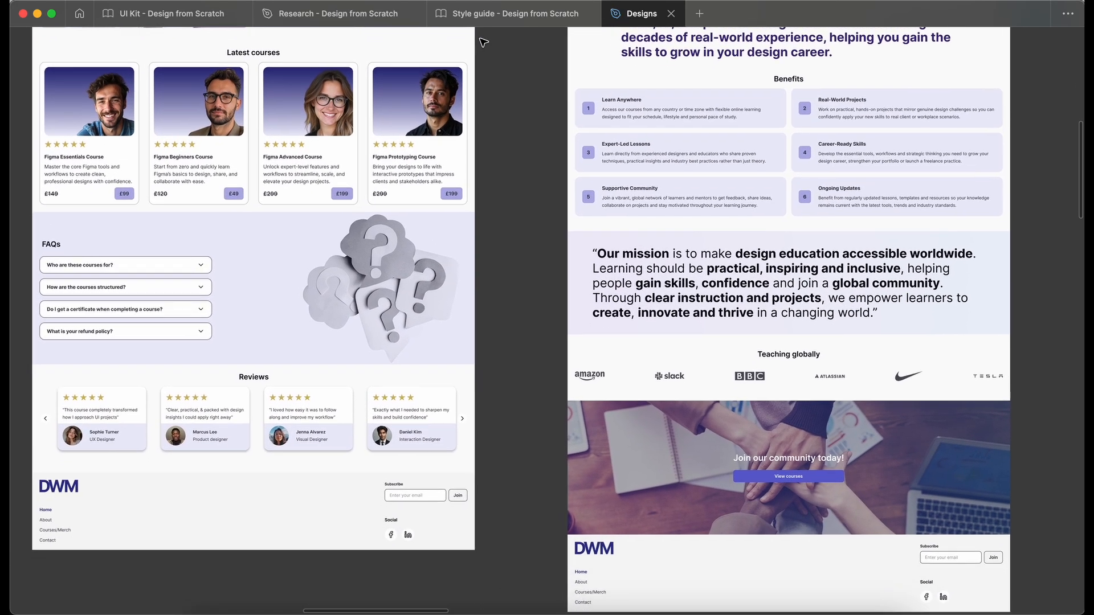
scroll(483, 42, "up", 5)
scroll(483, 42, "right", 3)
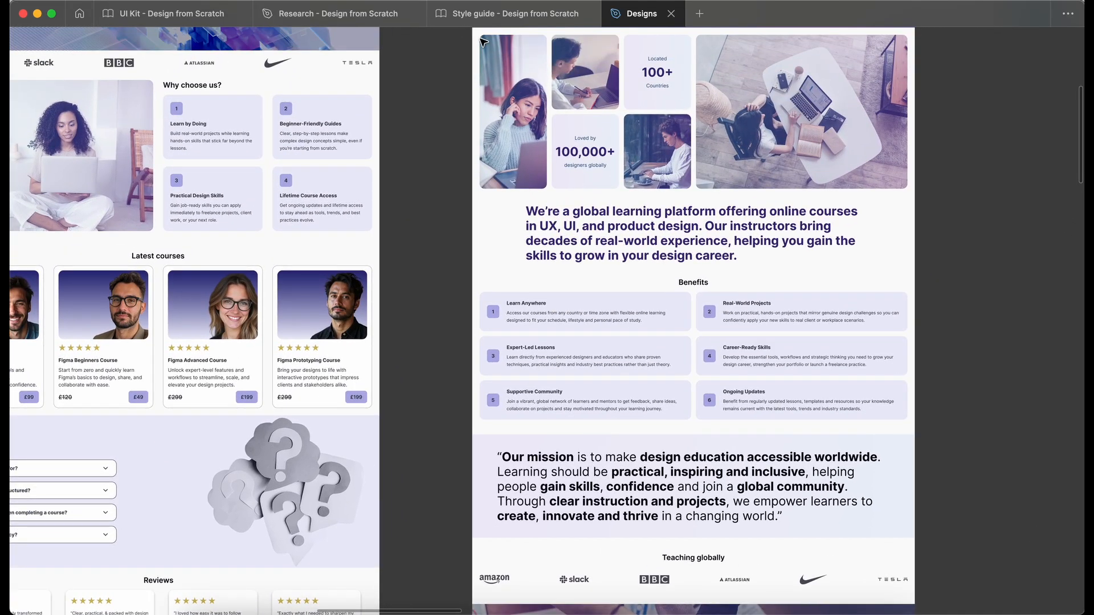
scroll(483, 42, "up", 4)
scroll(484, 42, "right", 2)
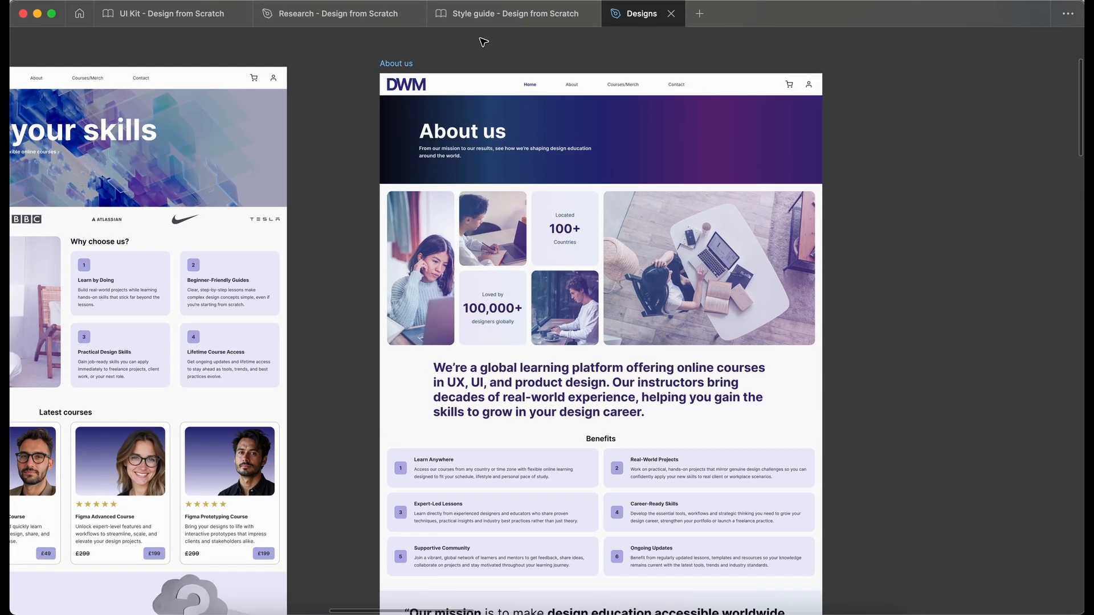
scroll(515, 52, "left", 4)
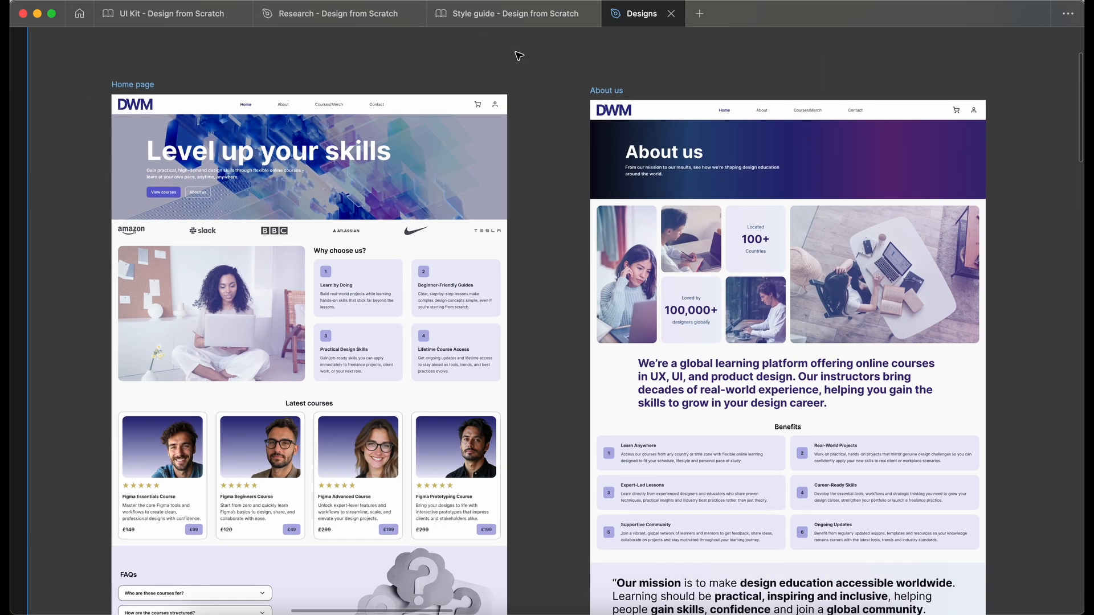
scroll(518, 54, "right", 5)
Bring back the interface, examine the About us hero section and image grid, and view the page without panels again.
key("super+backslash")
scroll(498, 132, "down", 1)
scroll(484, 131, "right", 1)
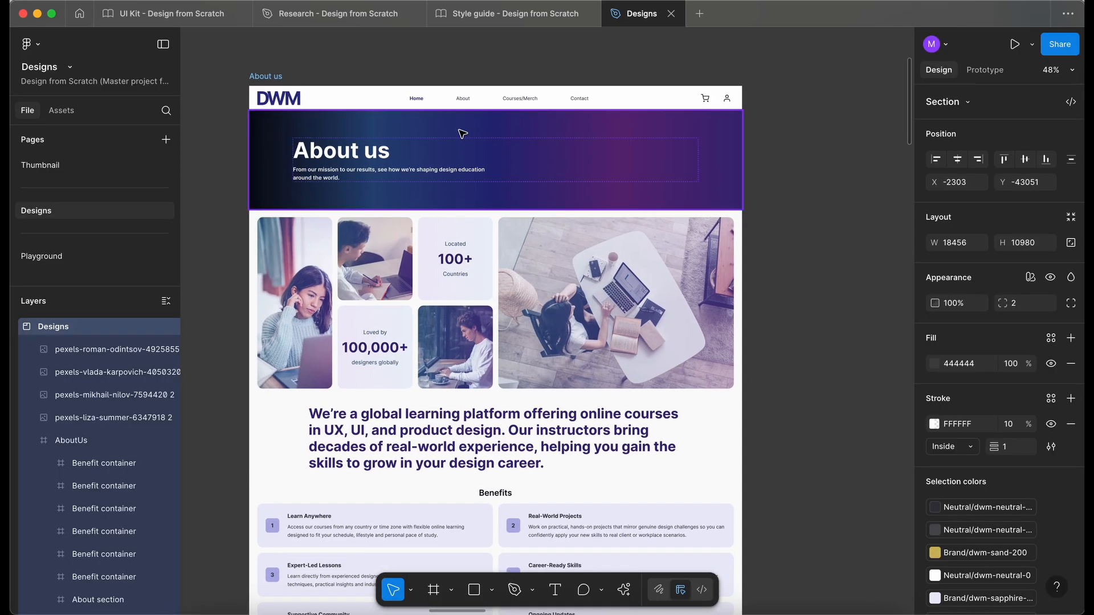
left_click(461, 133)
scroll(461, 134, "up", 2)
scroll(453, 183, "down", 1)
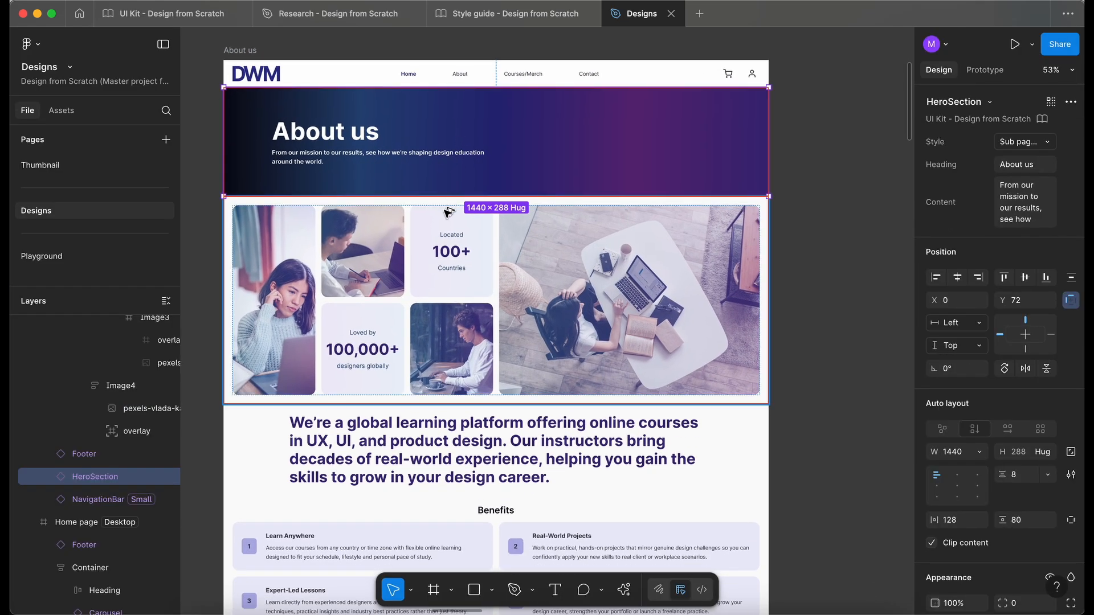
scroll(451, 216, "up", 2)
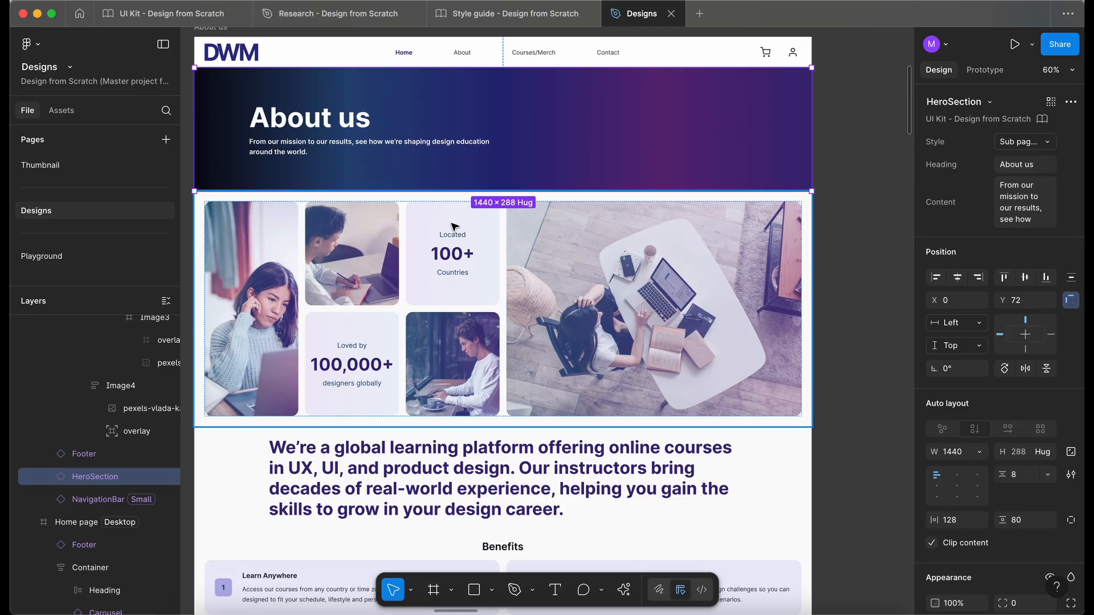
left_click(454, 226)
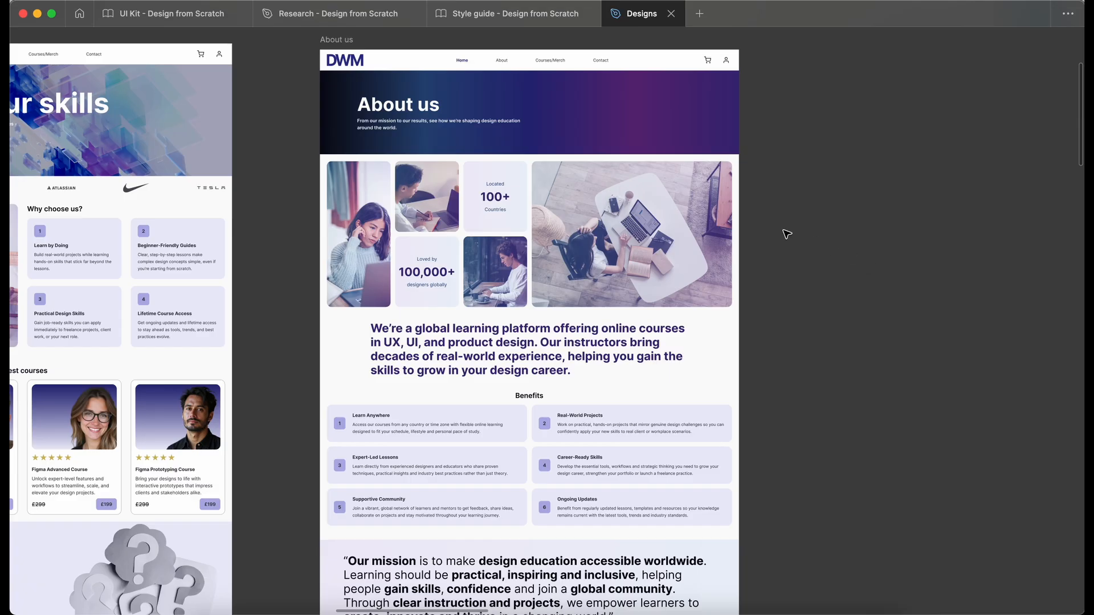
scroll(786, 234, "down", 2)
scroll(787, 232, "right", 2)
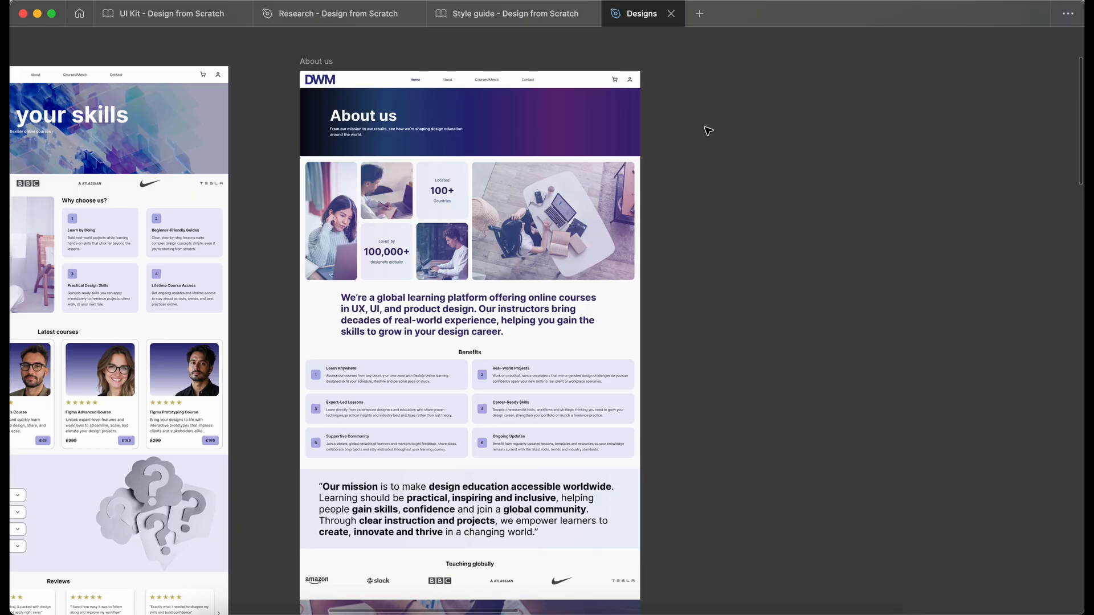
Switch to the Research file, restore the interface and examine the wireframes from Home through AboutUs to Courses/Merch.
left_click(364, 14)
scroll(298, 310, "up", 3)
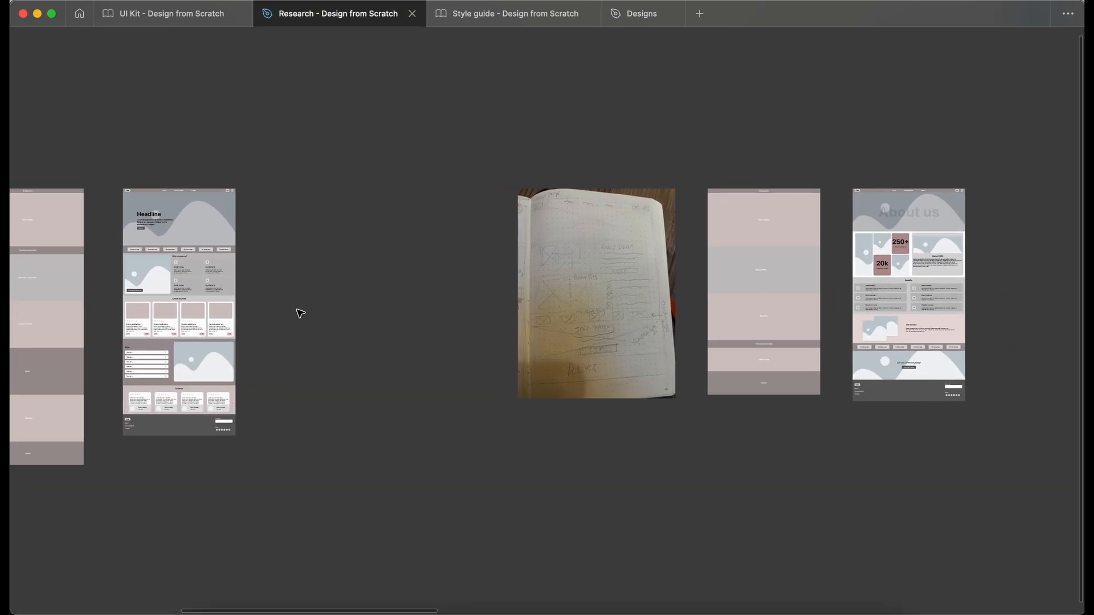
scroll(299, 312, "left", 3)
scroll(300, 314, "up", 3)
scroll(298, 313, "right", 2)
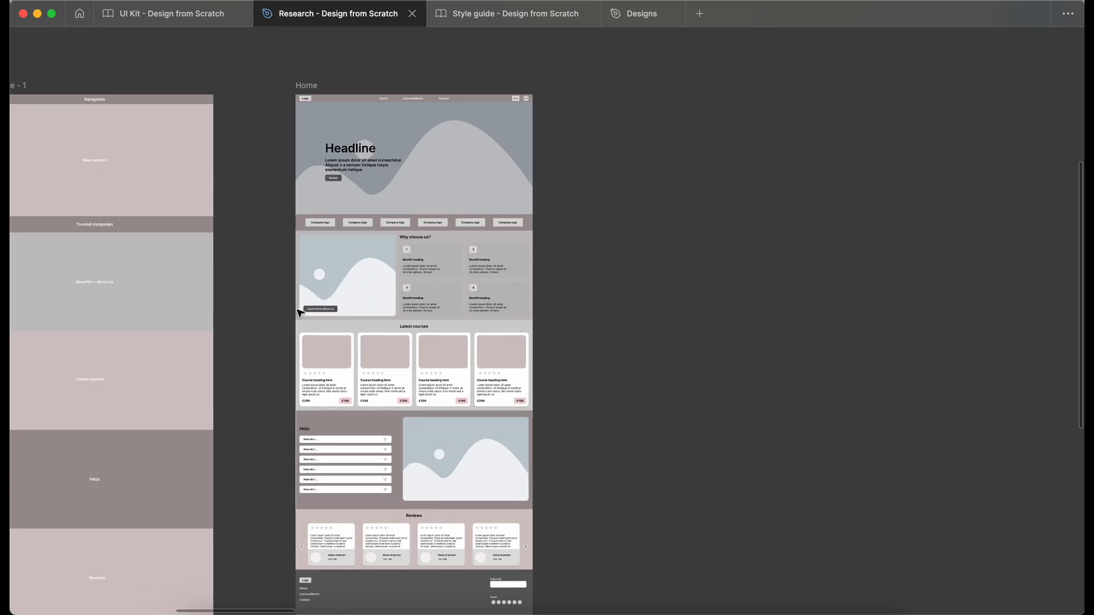
key("super+backslash")
scroll(381, 322, "down", 1)
scroll(380, 323, "right", 10)
scroll(381, 323, "right", 10)
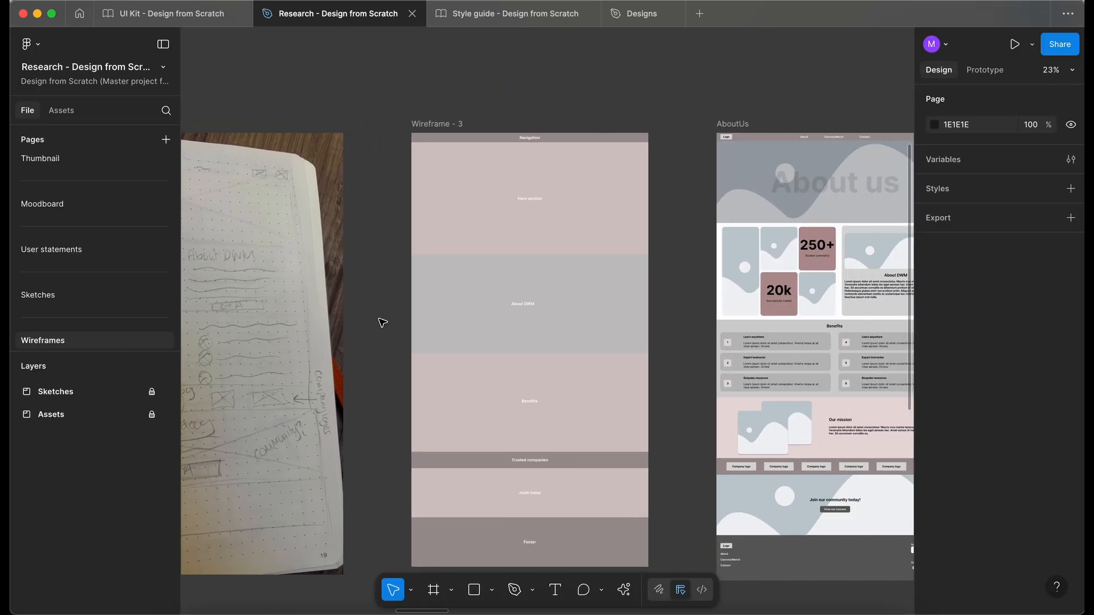
scroll(381, 323, "down", 2)
scroll(381, 322, "right", 20)
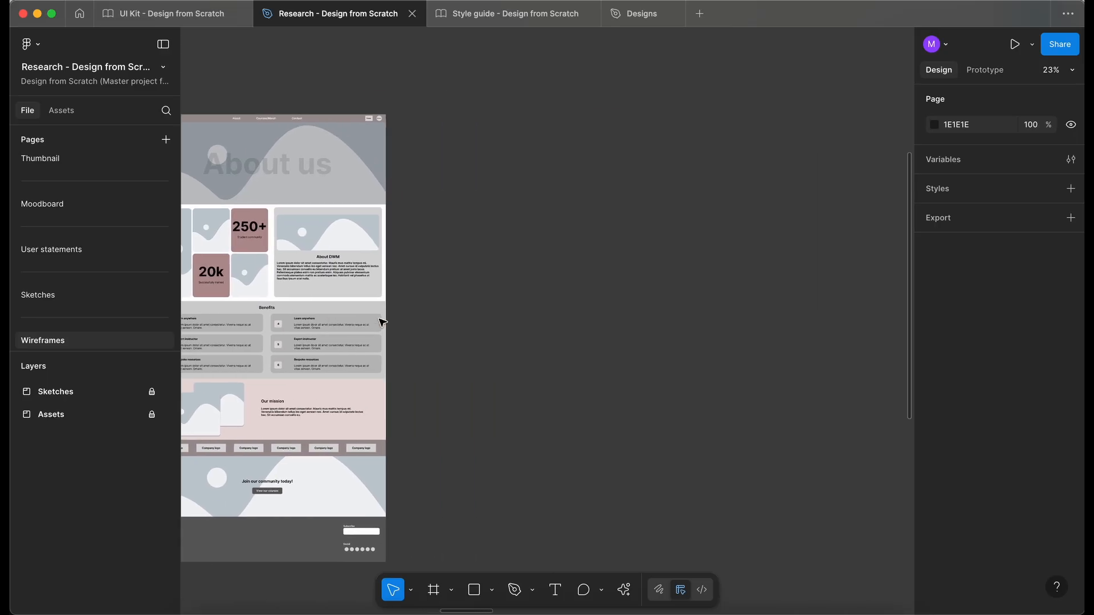
scroll(380, 320, "right", 15)
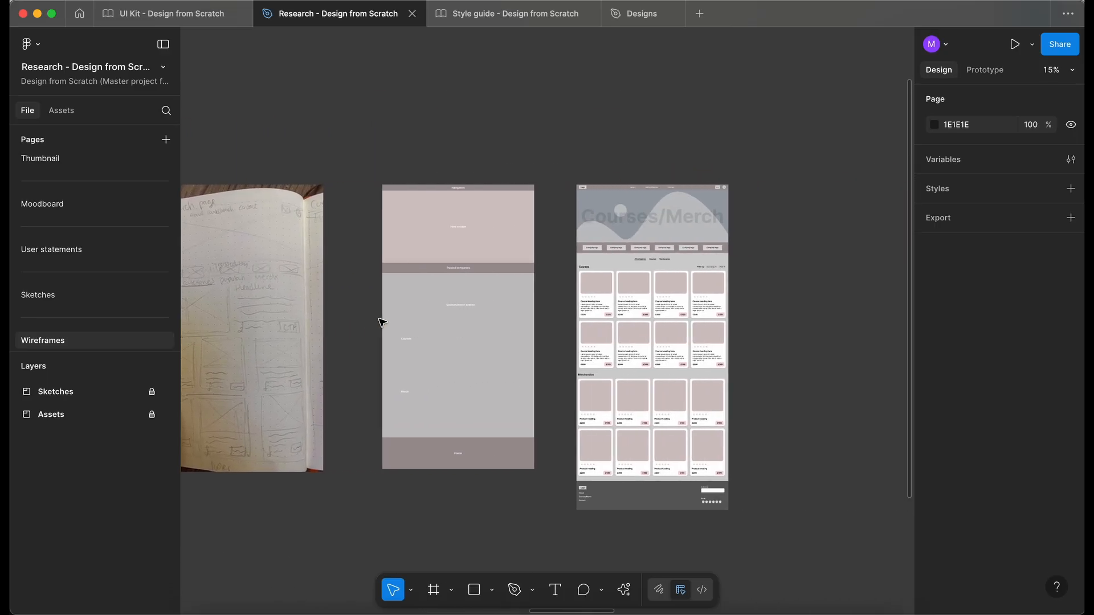
scroll(560, 392, "up", 3)
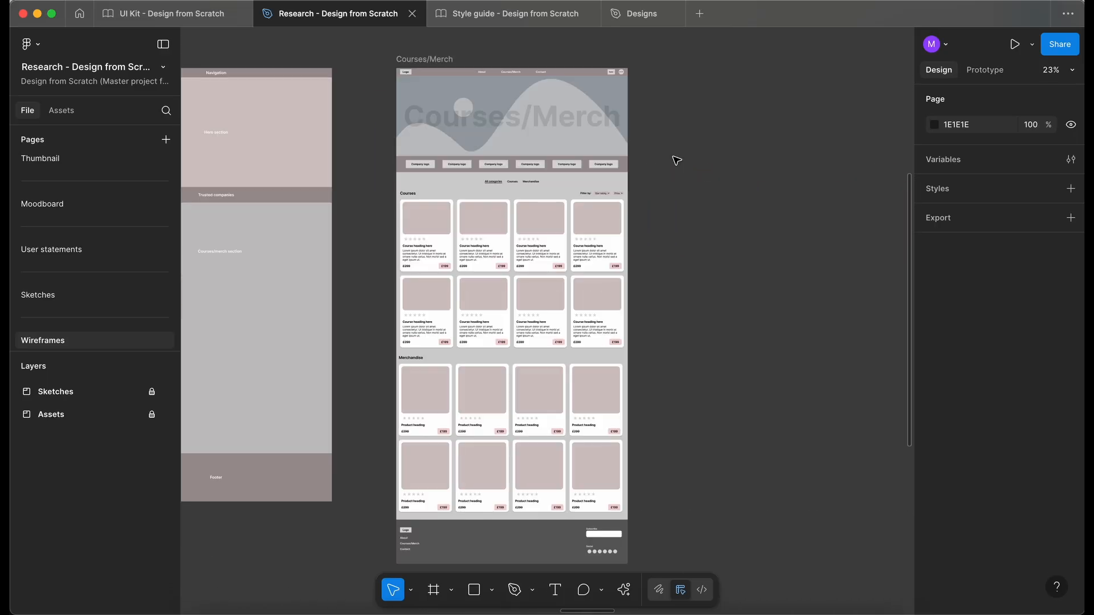